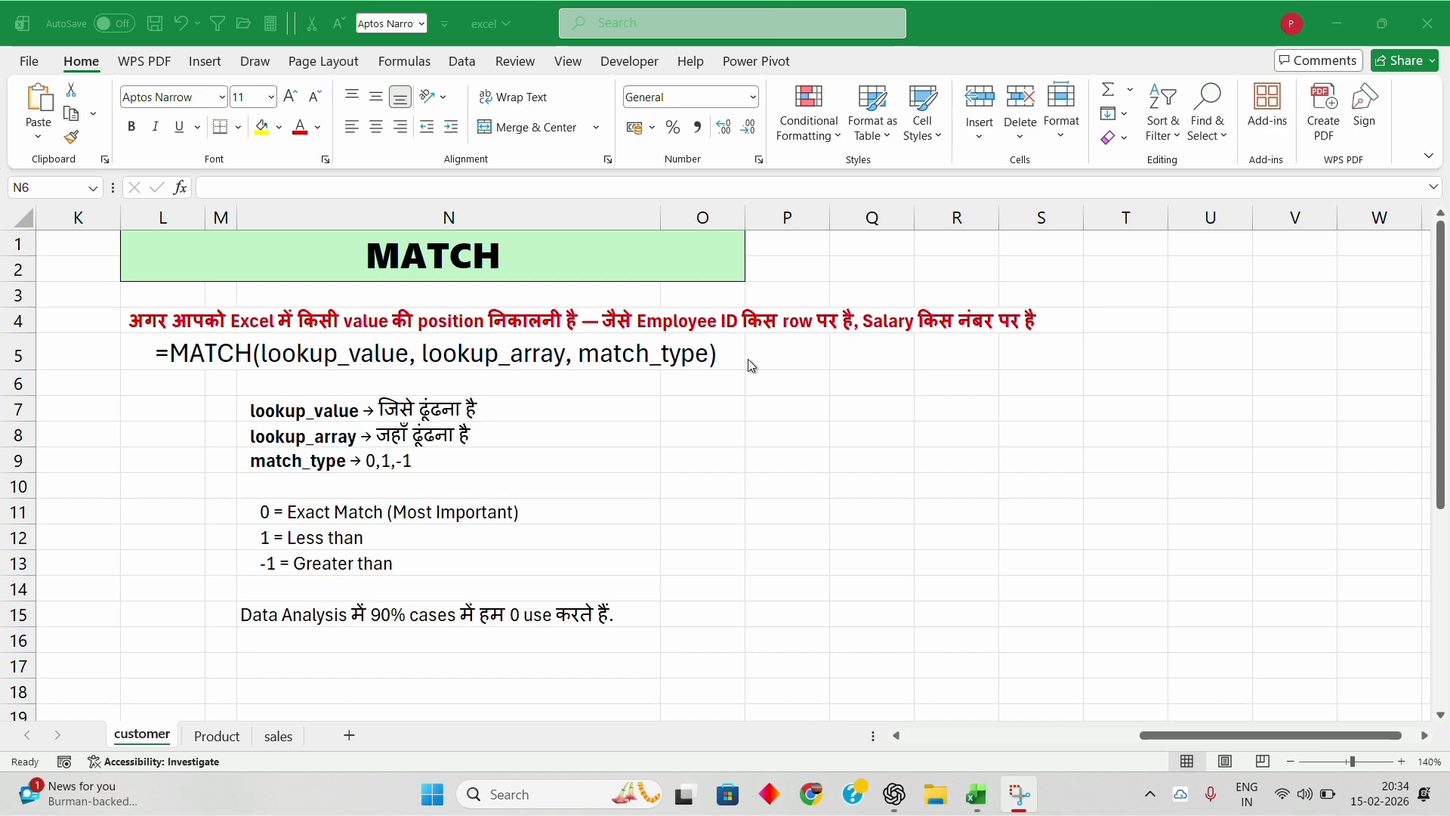
Step: Review the MATCH syntax line and the notes explaining lookup_value, lookup_array and match_type
left_click(600, 238)
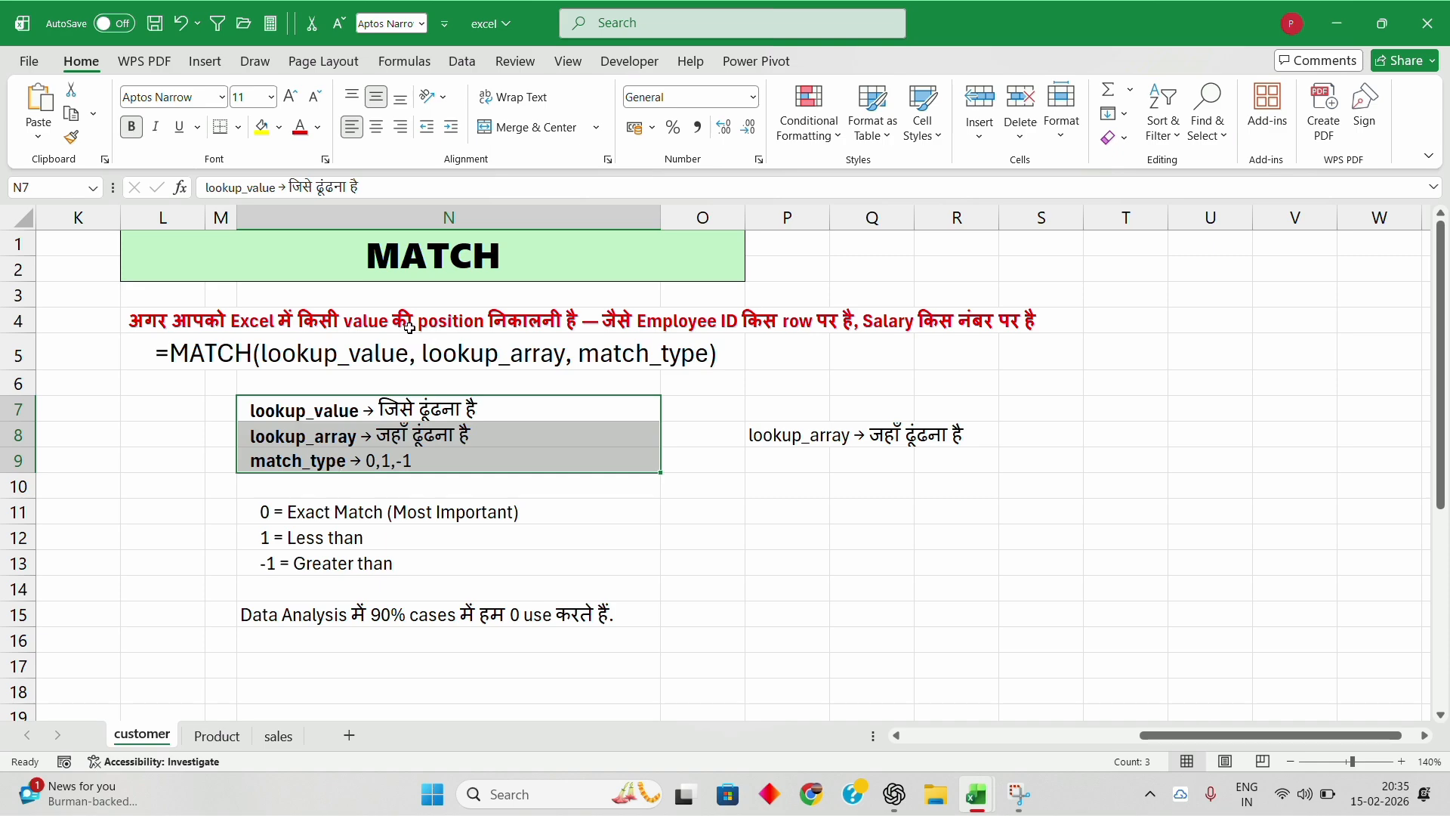
left_click(280, 341)
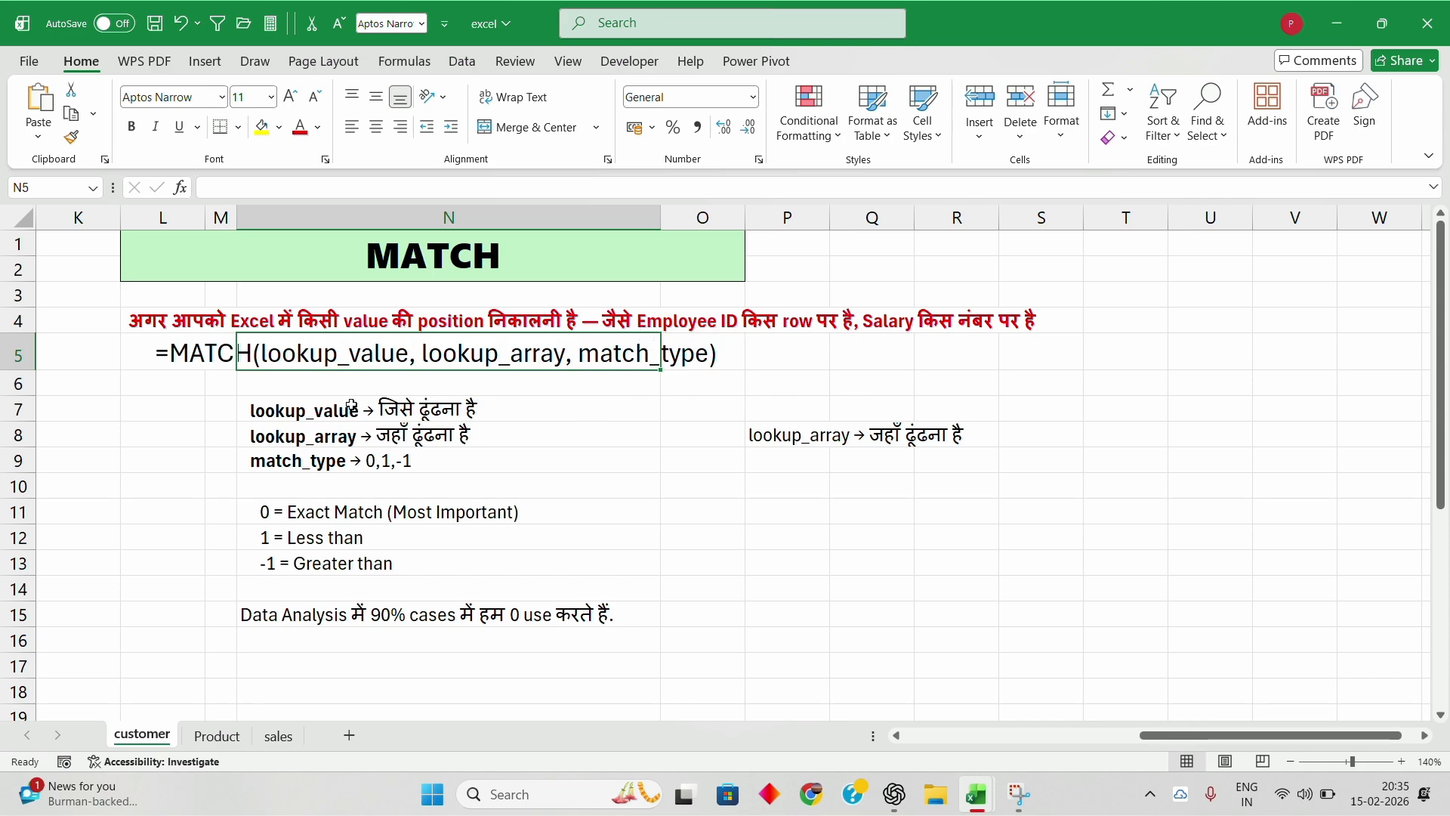
left_click(227, 389)
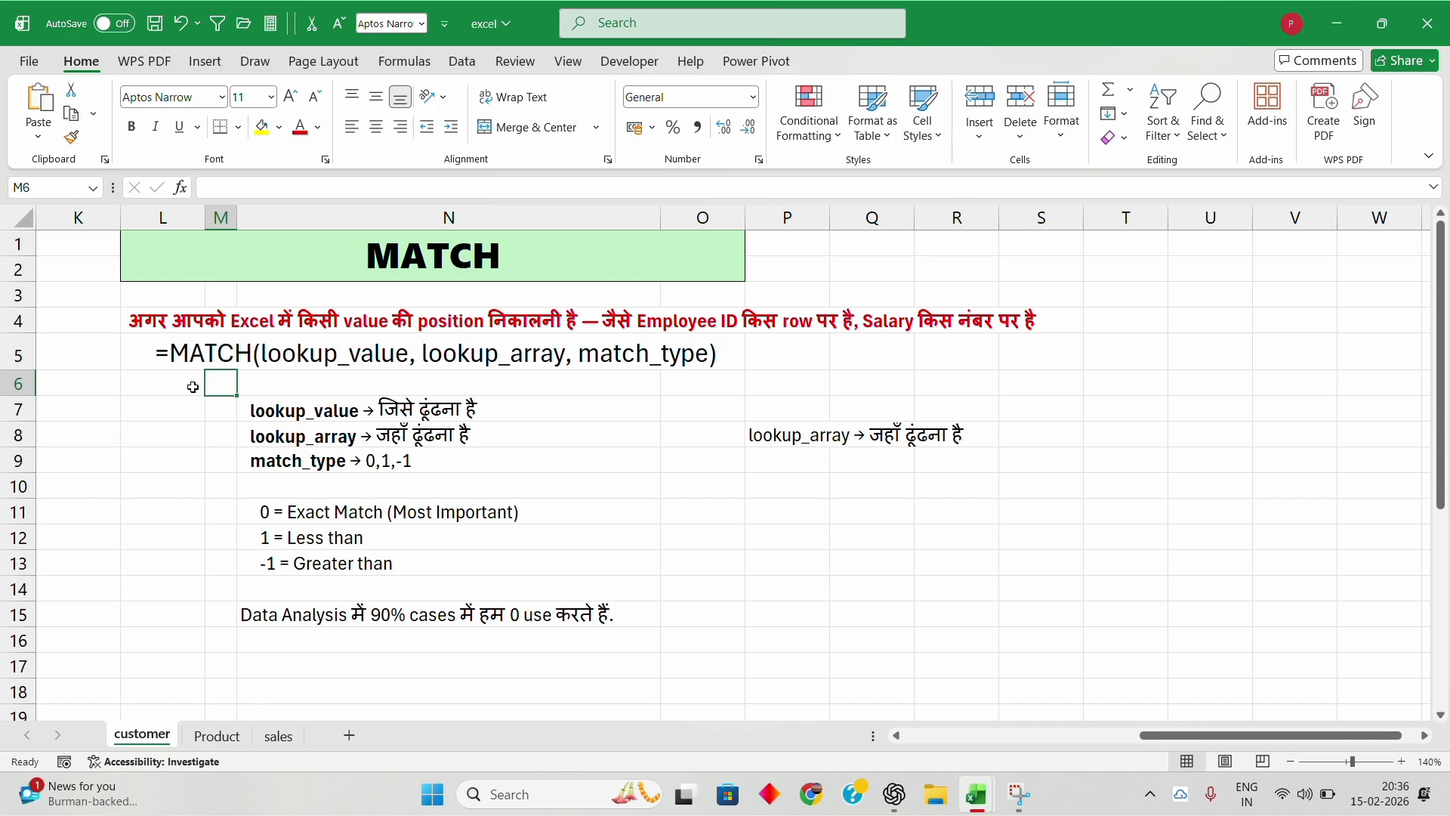
left_click(181, 353)
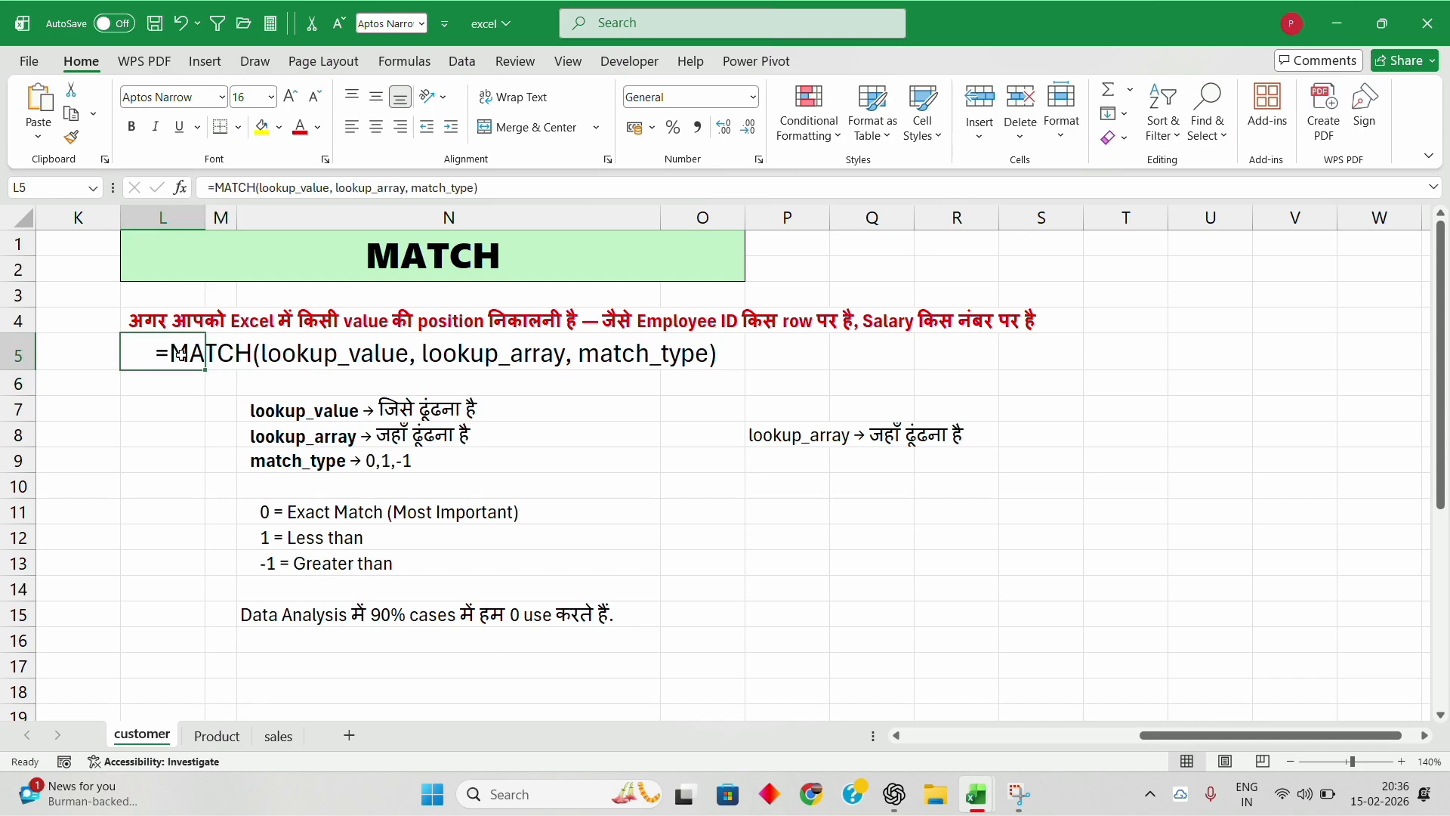
key("shift+Right")
key("shift+Right")
key("shift+Right")
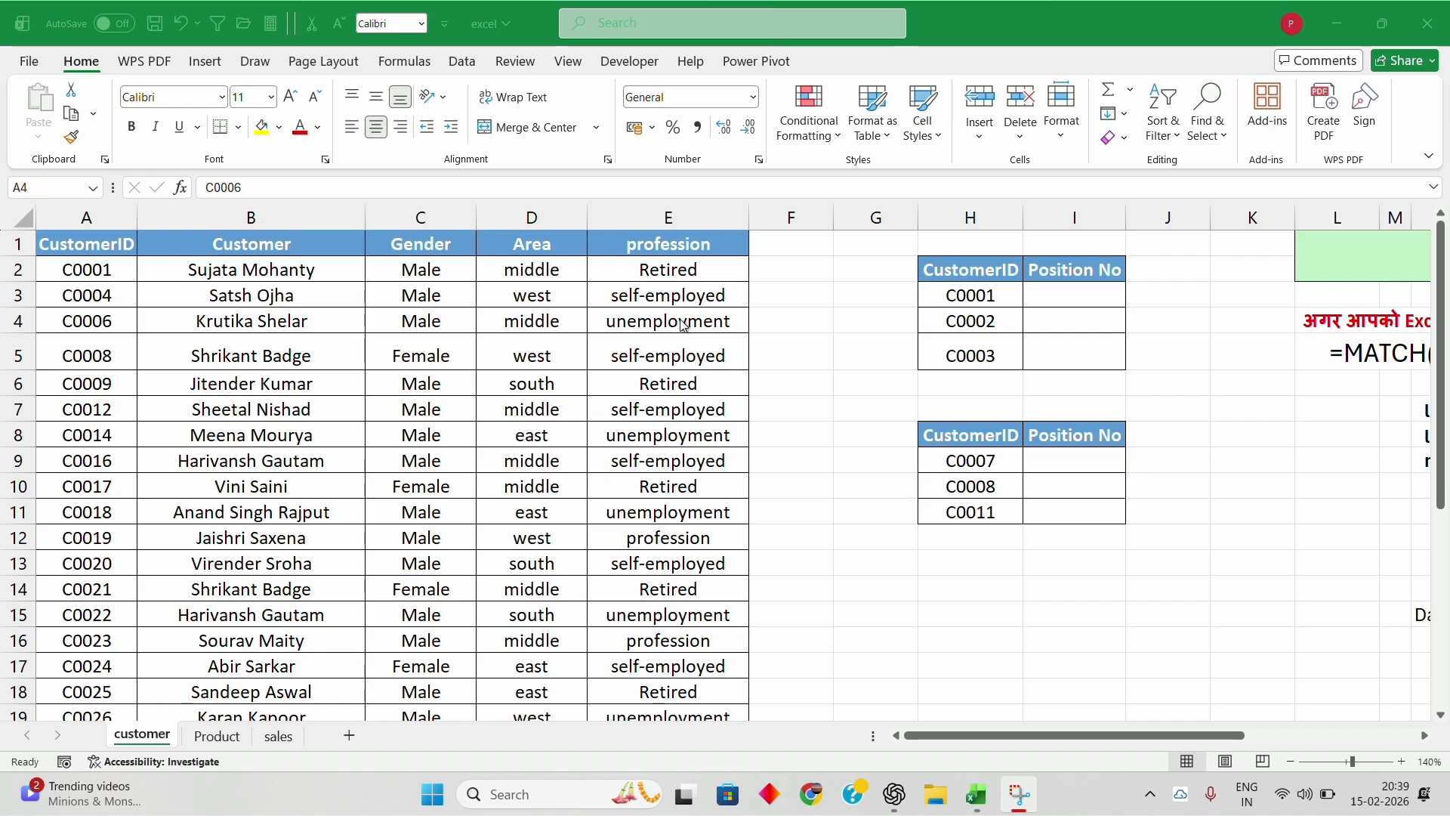
Step: Enter =MATCH(H3,A1:A25,0) in cell I3 to find the first listed CustomerID's position by exact match
left_click(1058, 295)
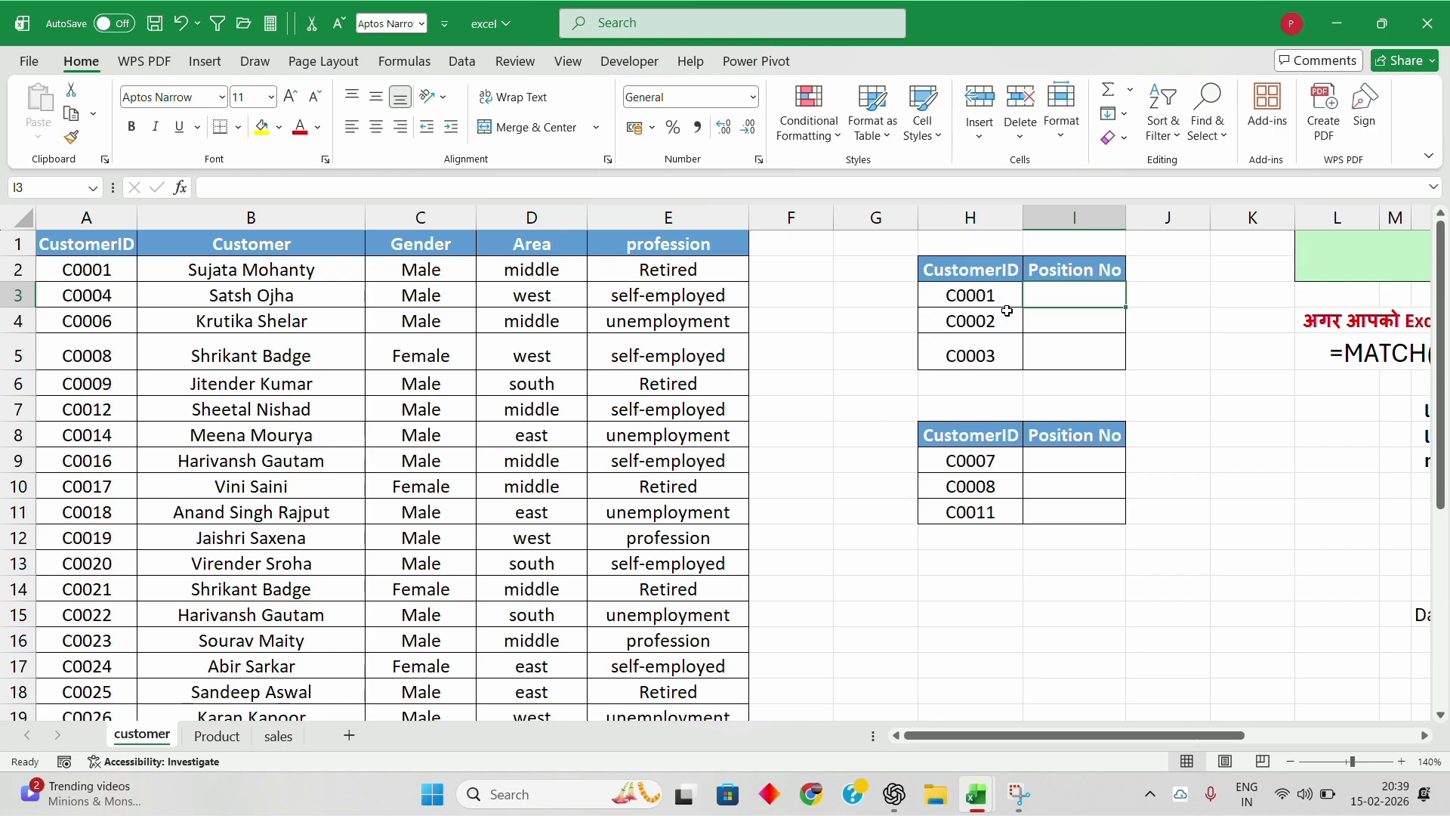
left_click(931, 299)
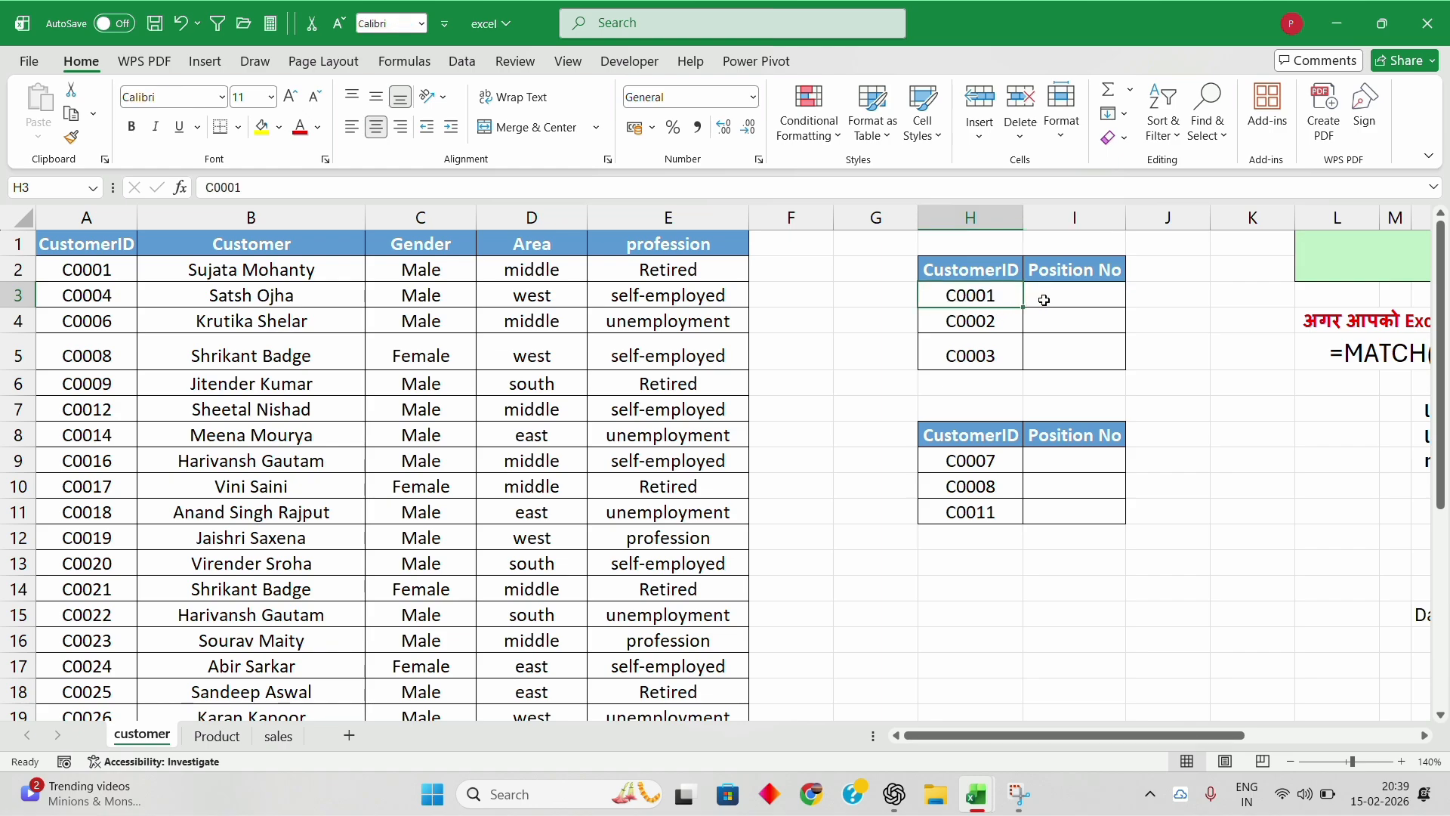
left_click(1045, 299)
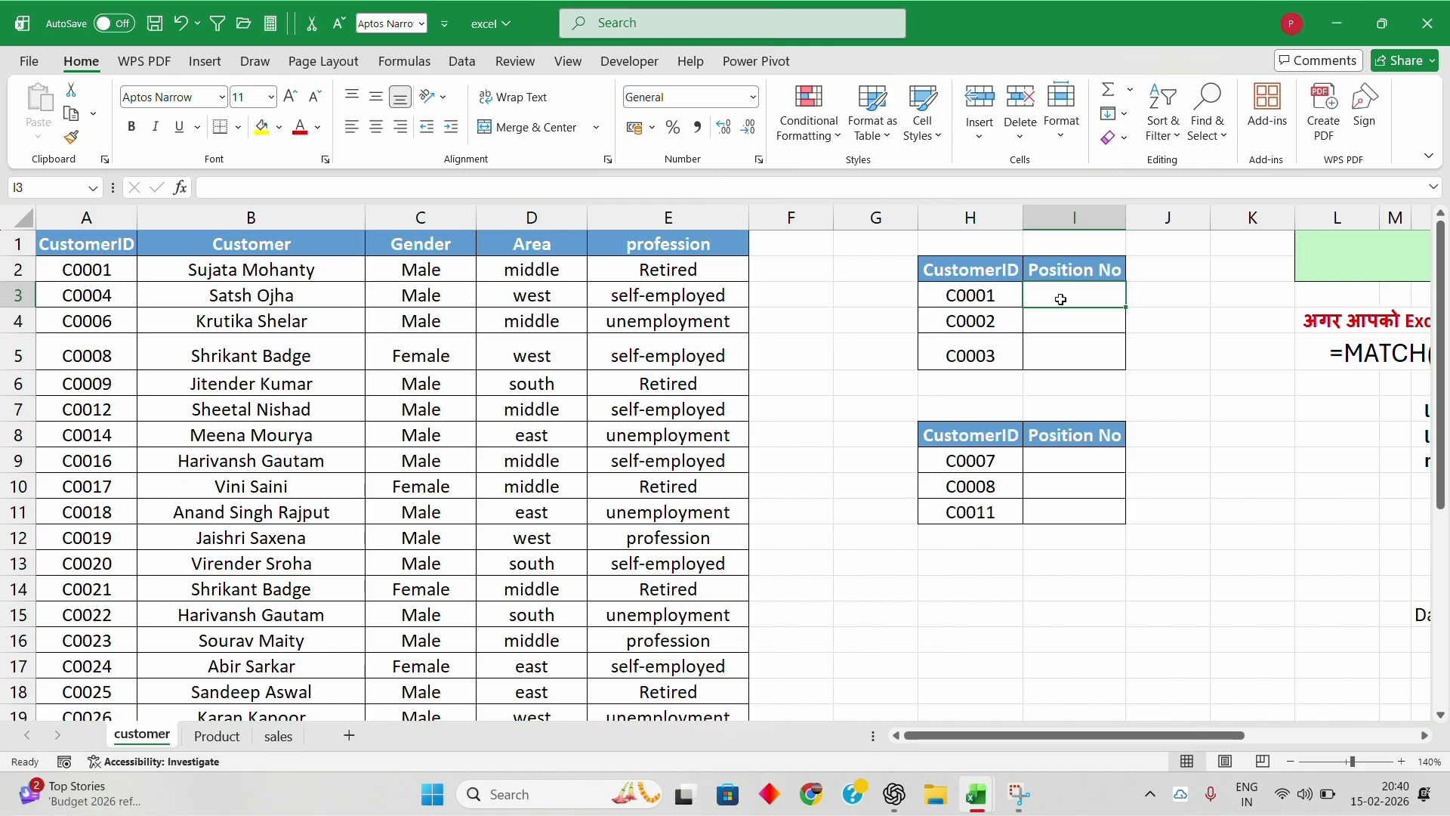
type("=match")
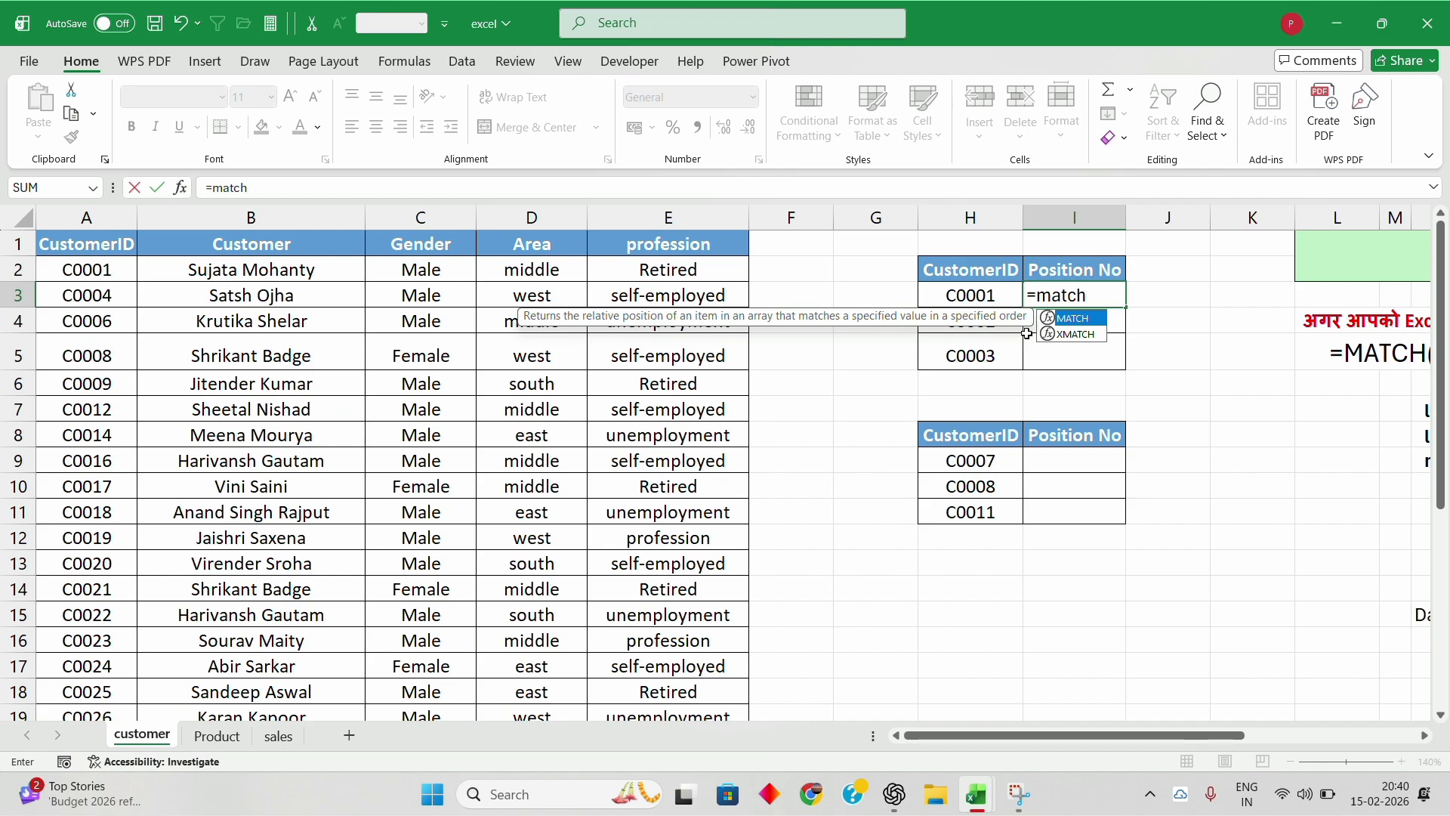
double_click(1067, 320)
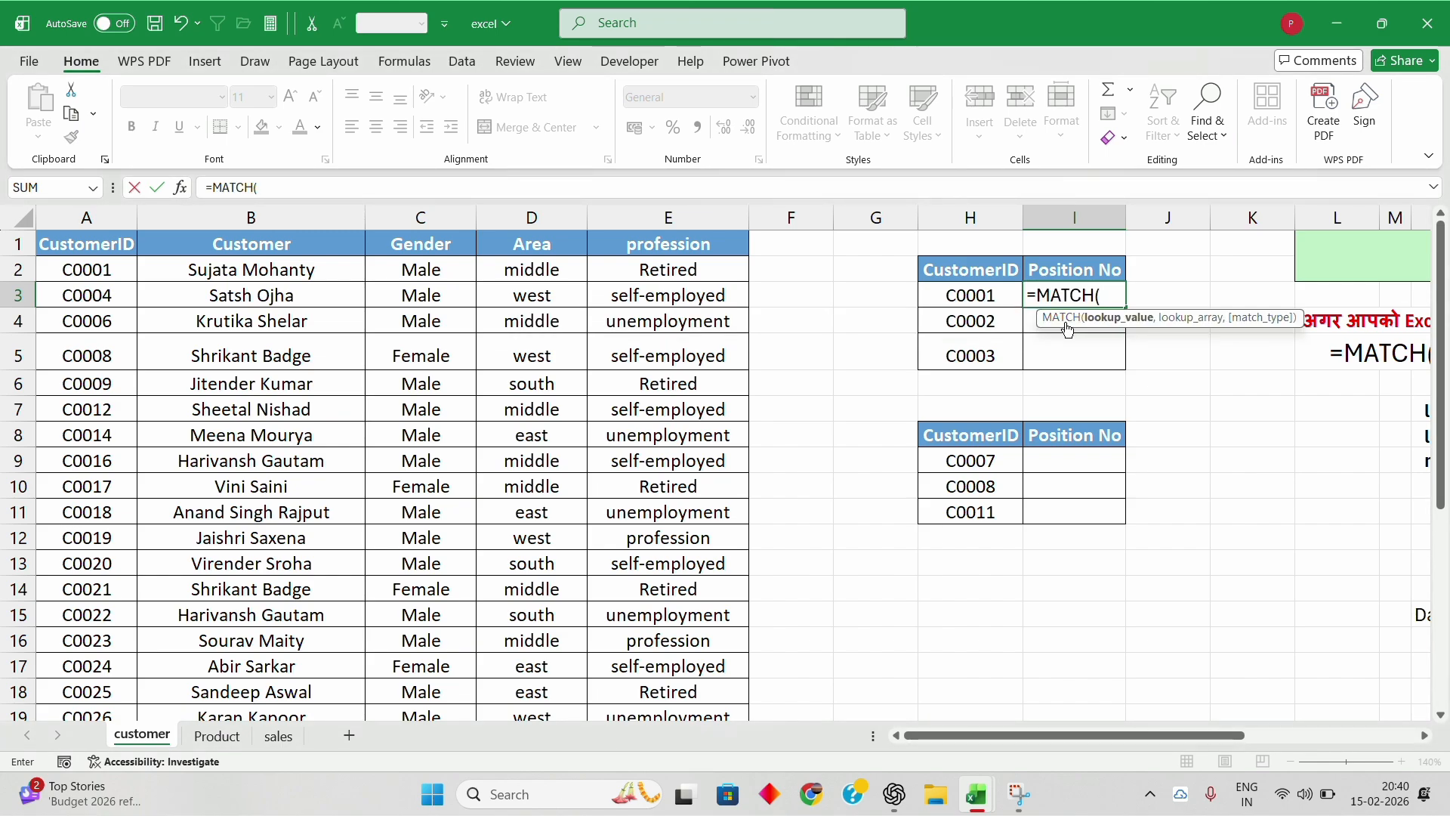
left_click(976, 295)
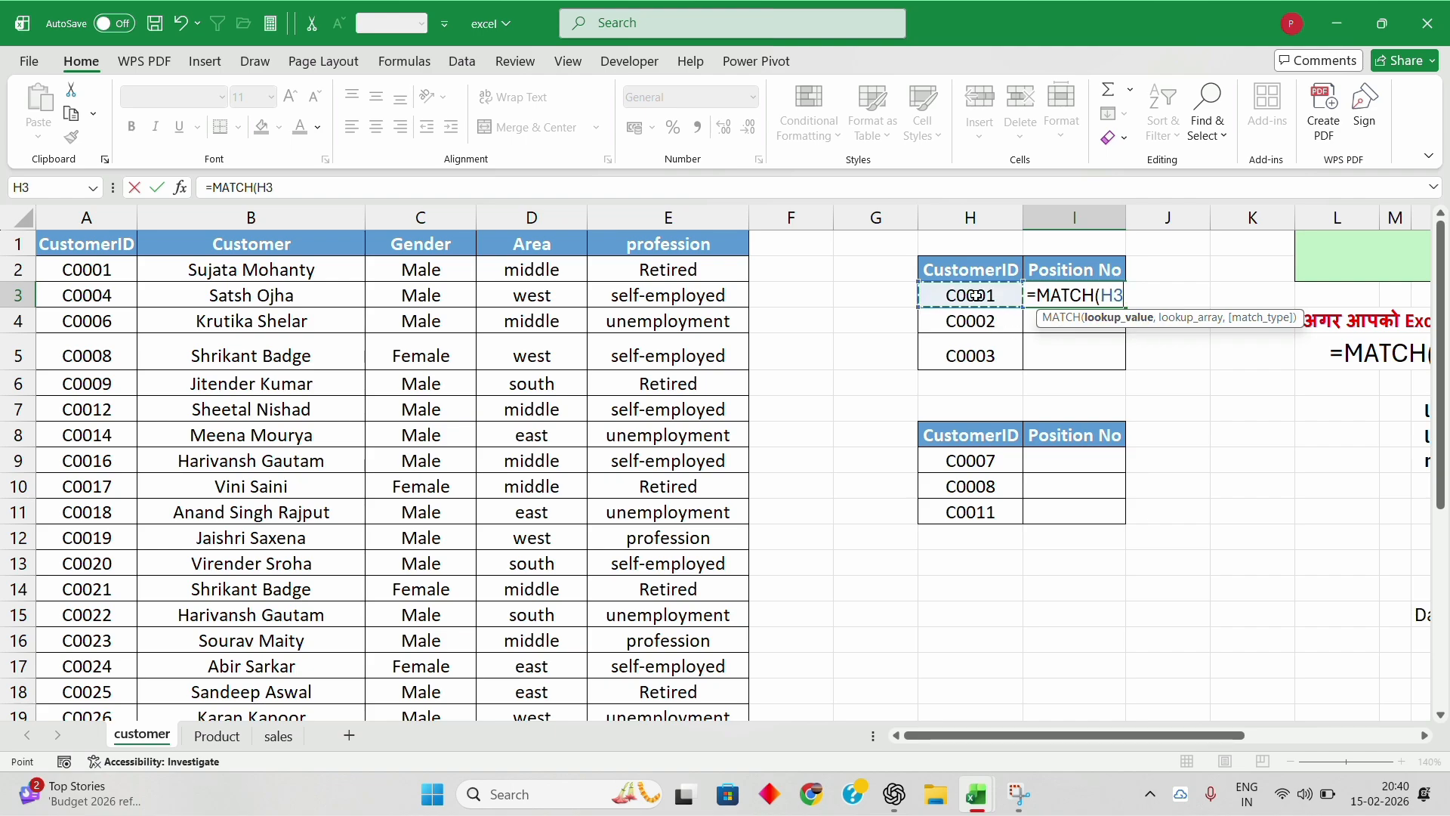
type(",")
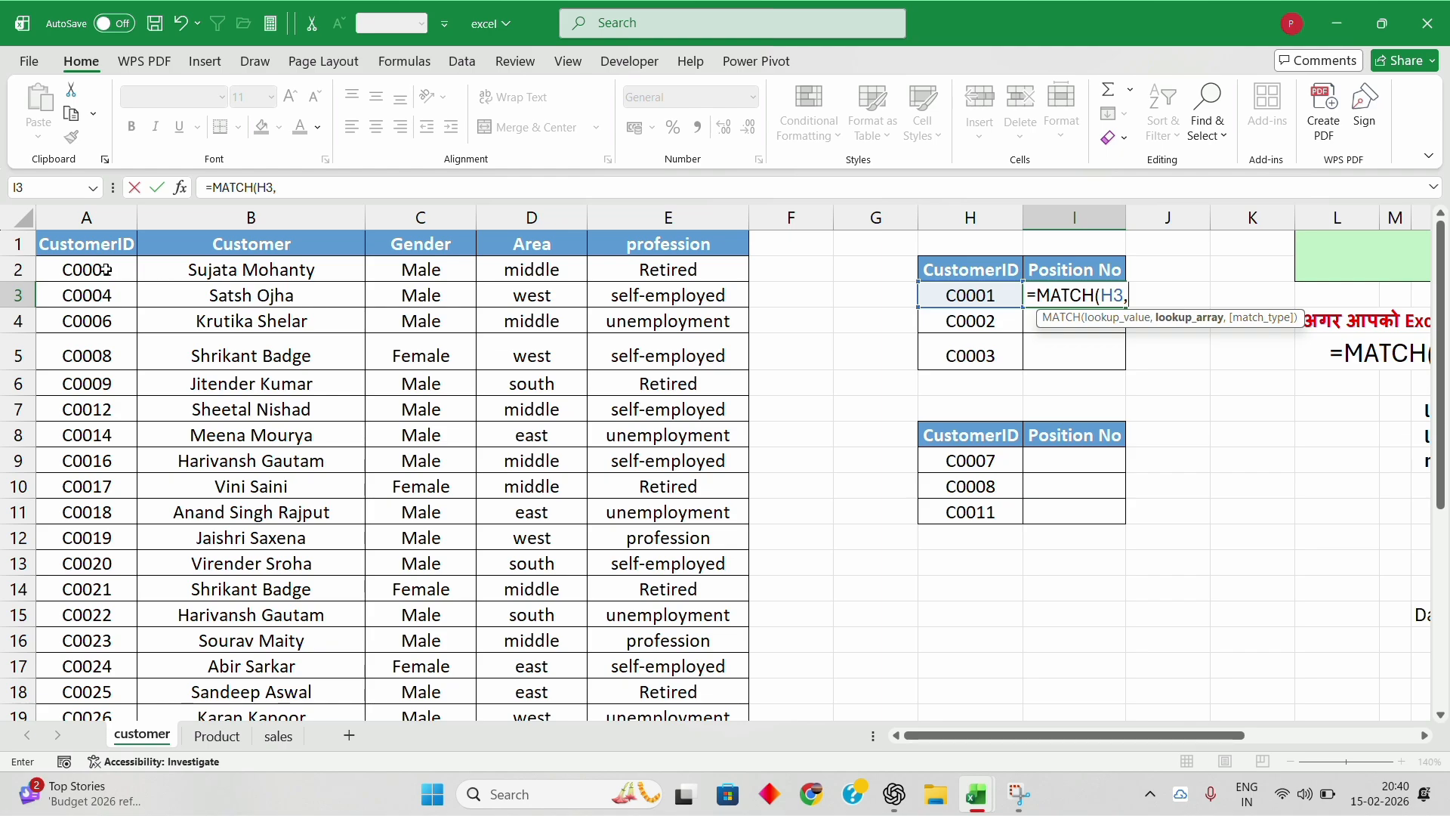
left_click(90, 244)
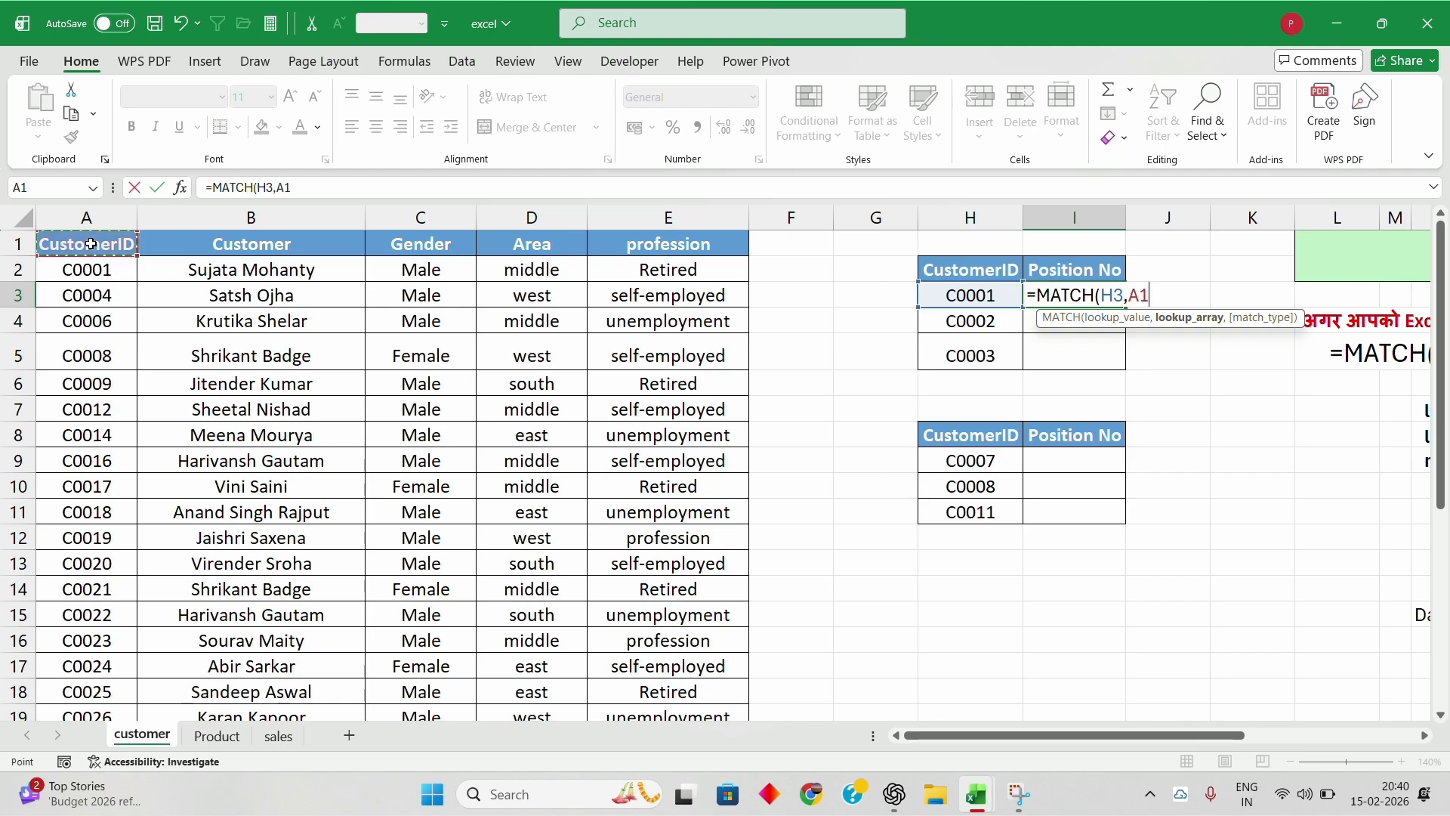
key("ctrl+shift+Down")
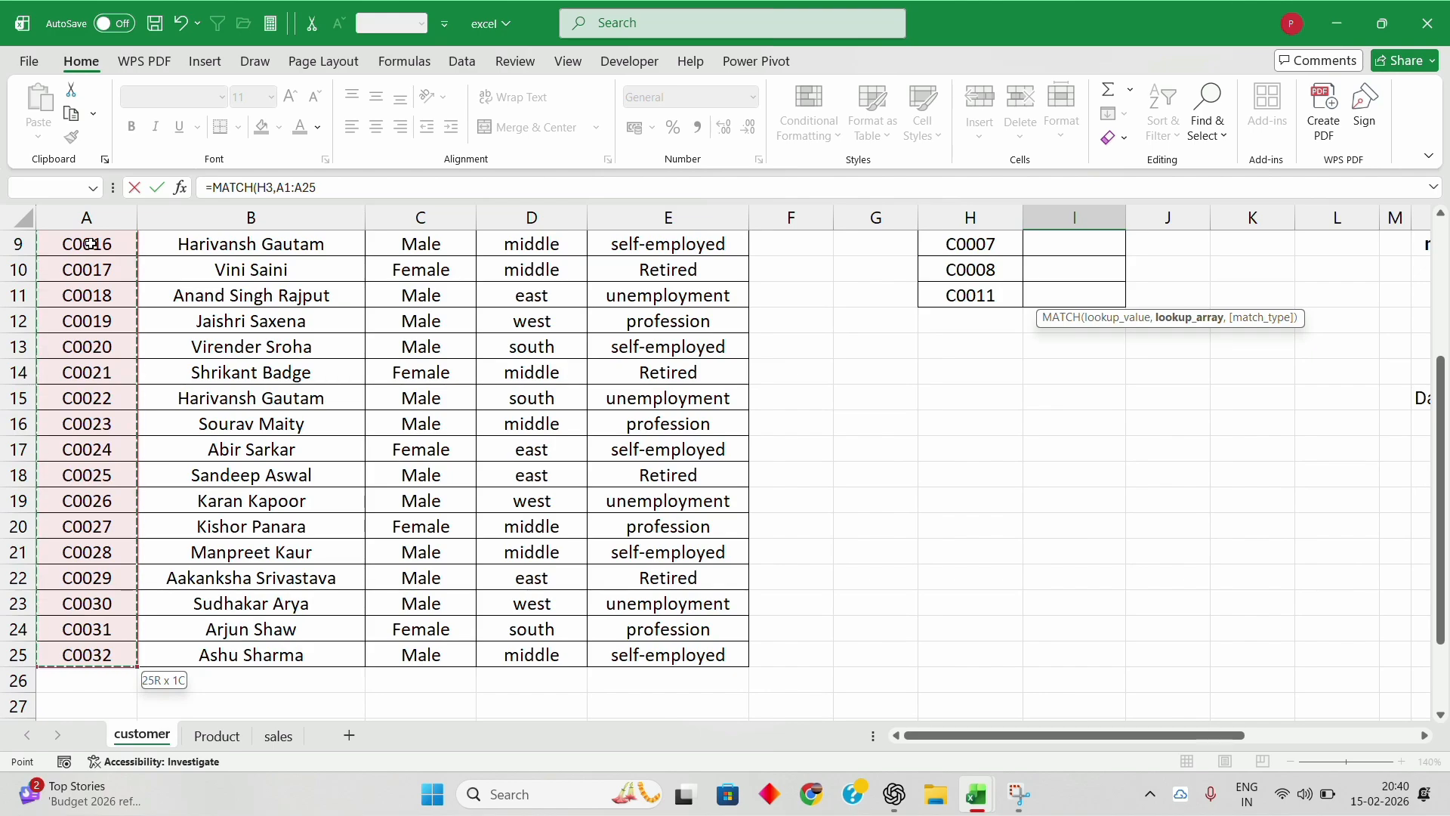
scroll(91, 244, "up", 1)
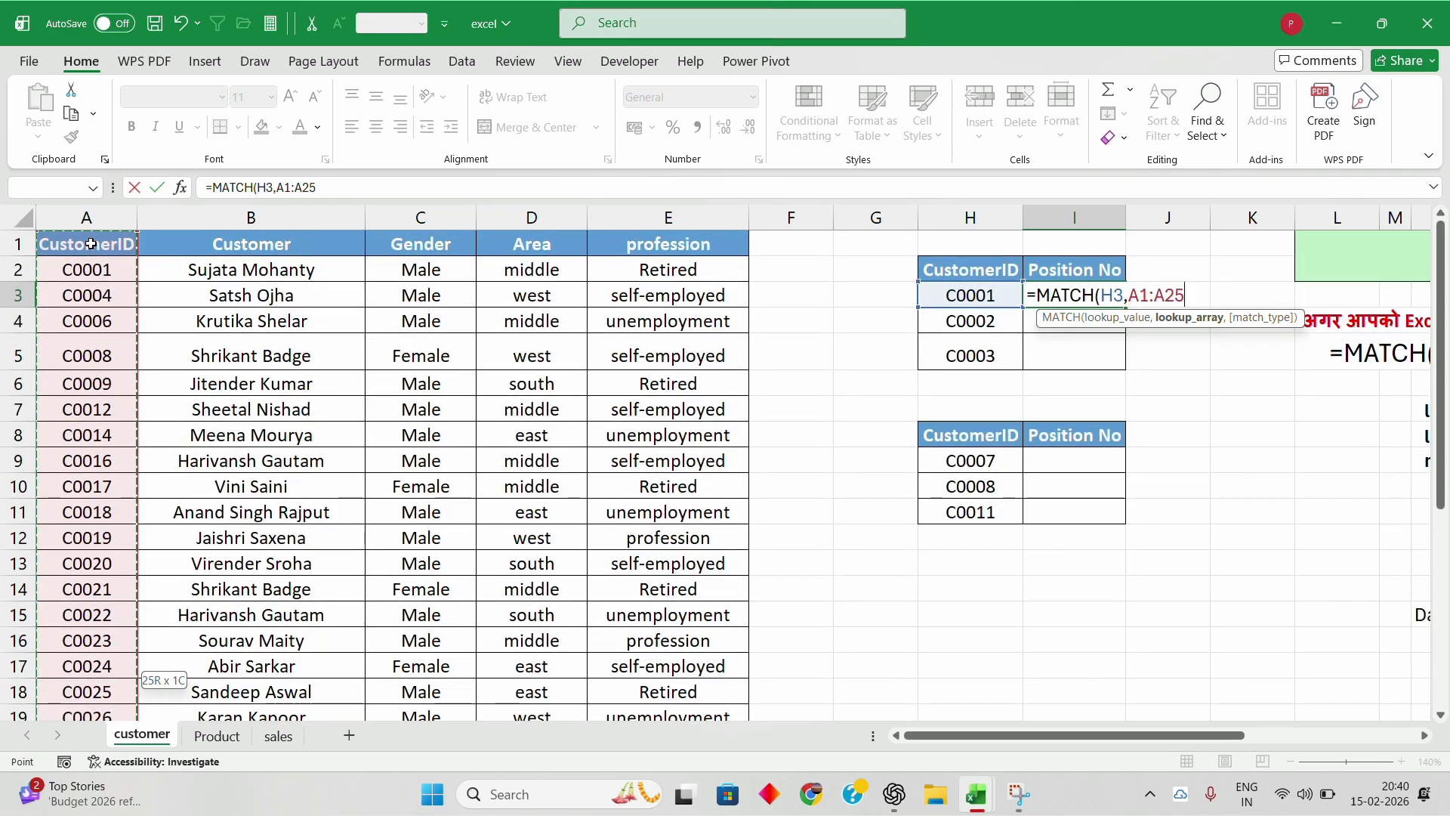
type(",")
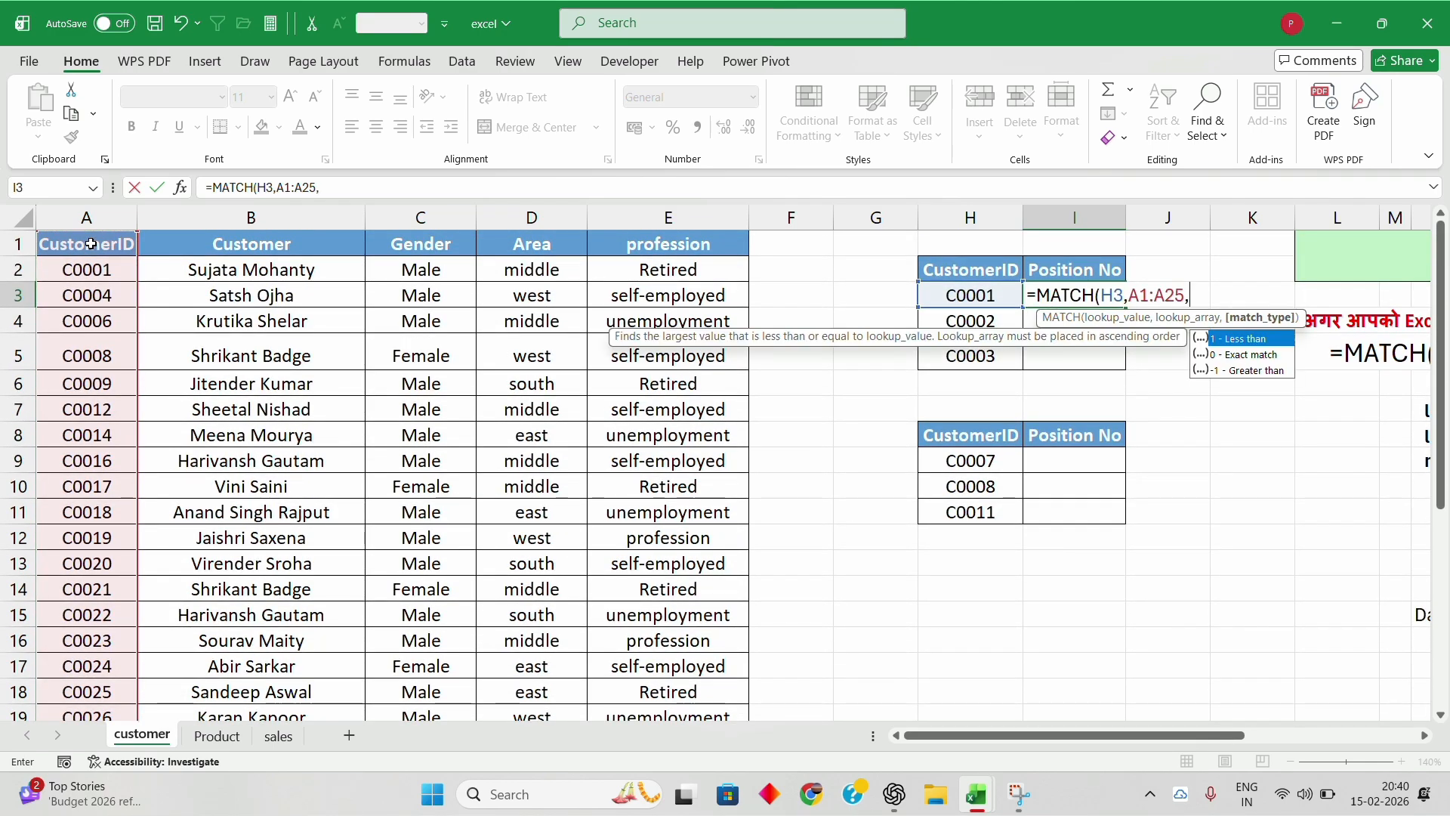
type("0")
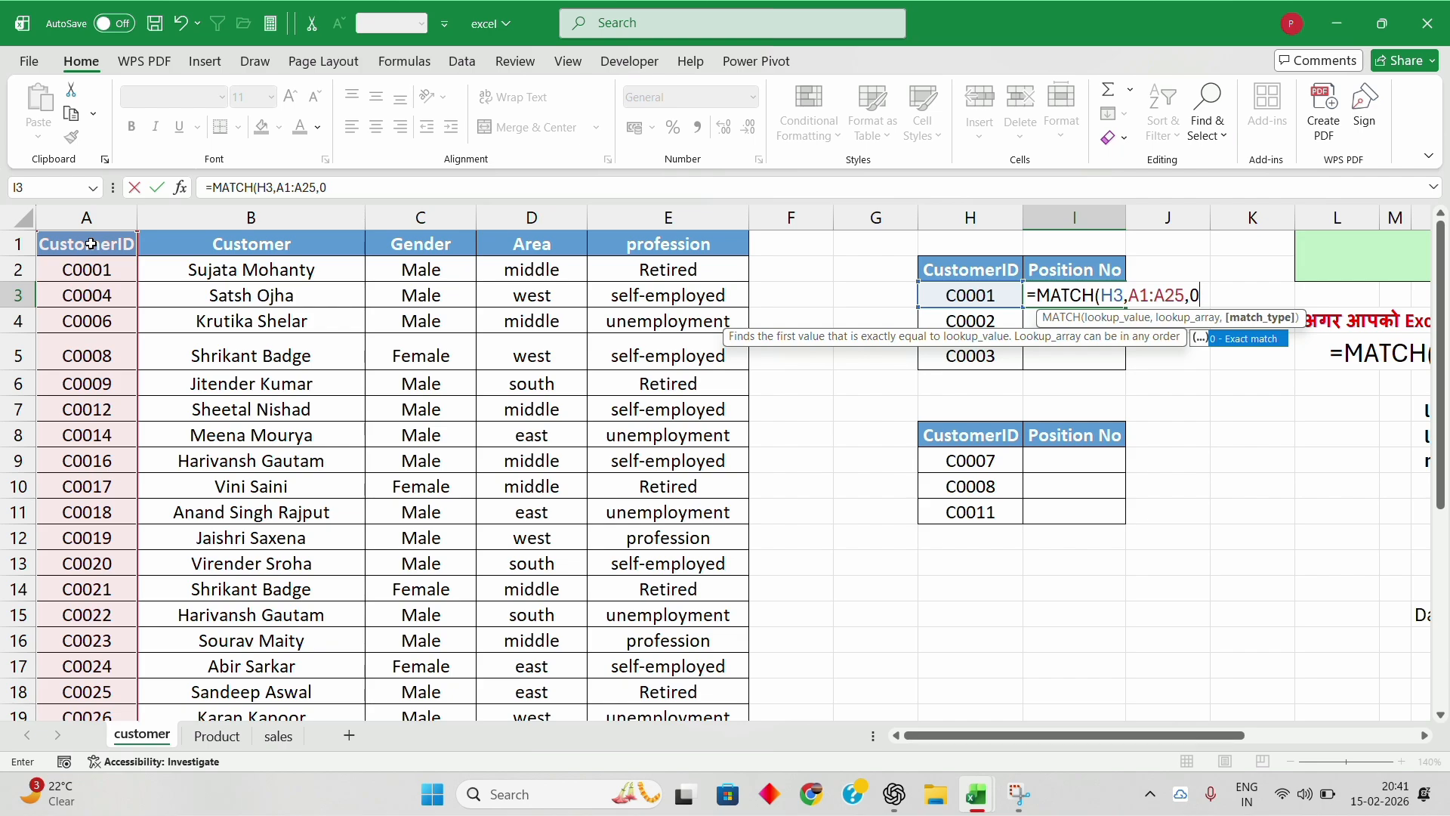
type(")")
key("Return")
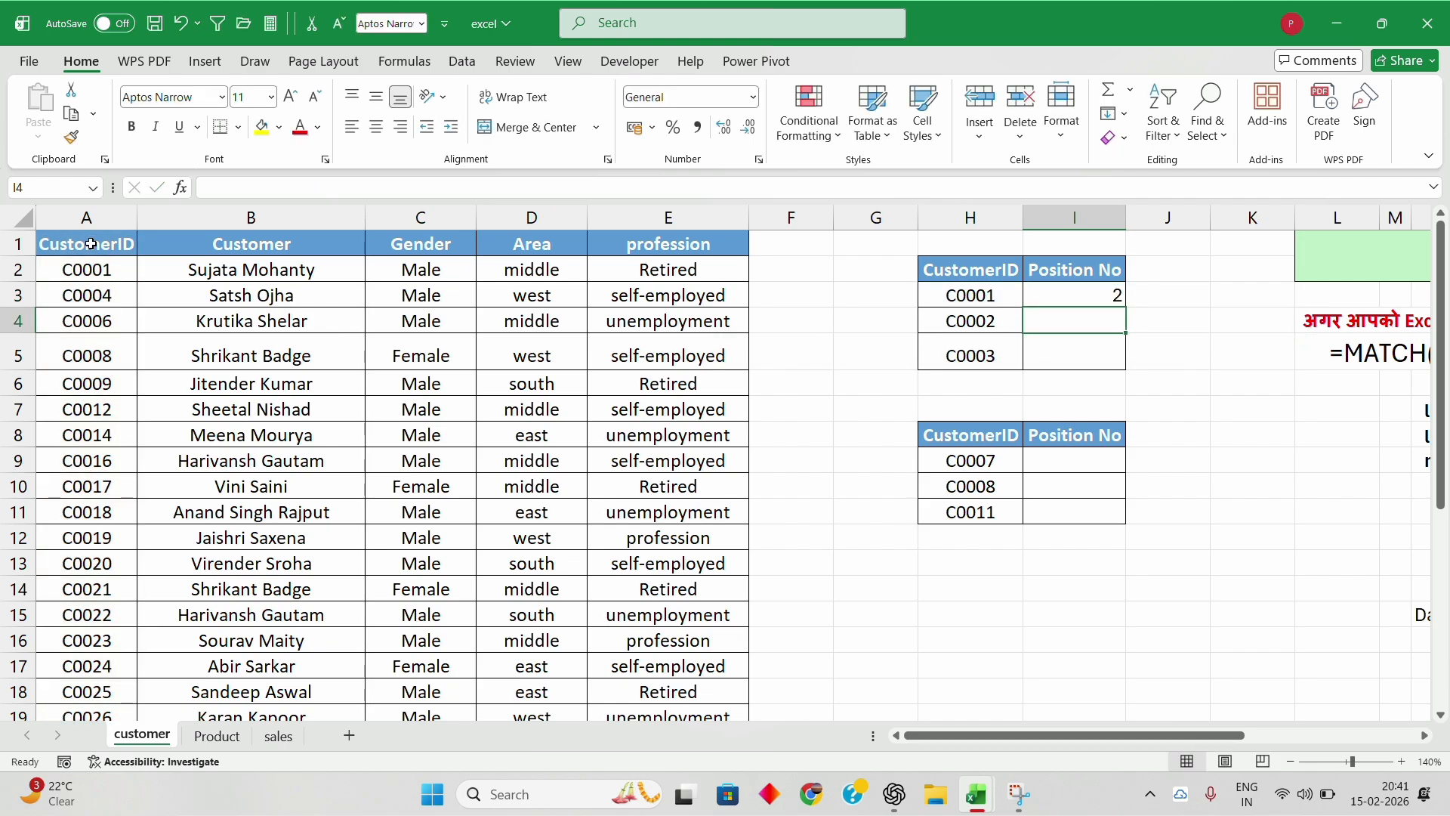
Step: Make the lookup array in the I3 formula absolute as $A$1:$A$25
key("Up")
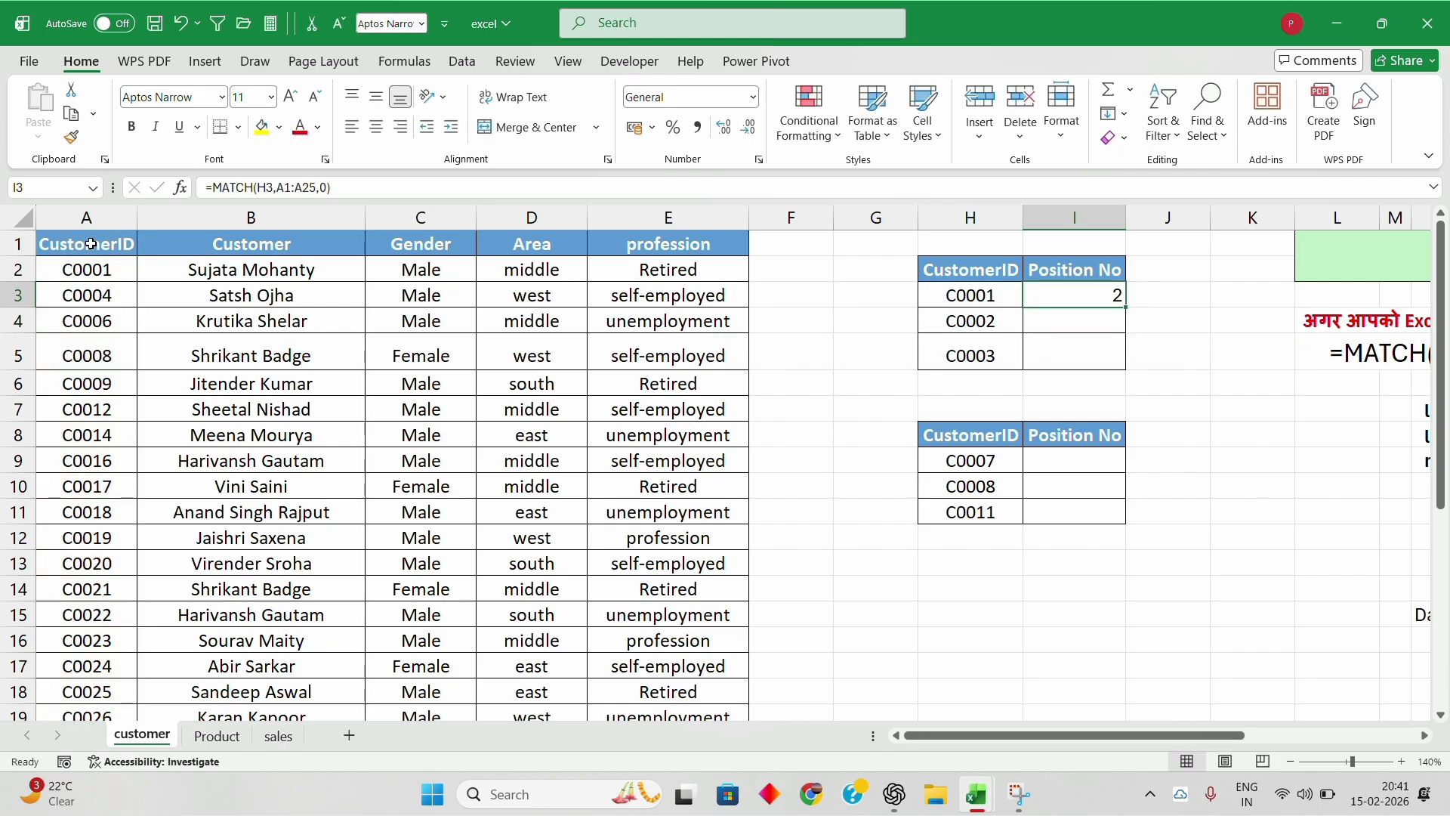
key("F2")
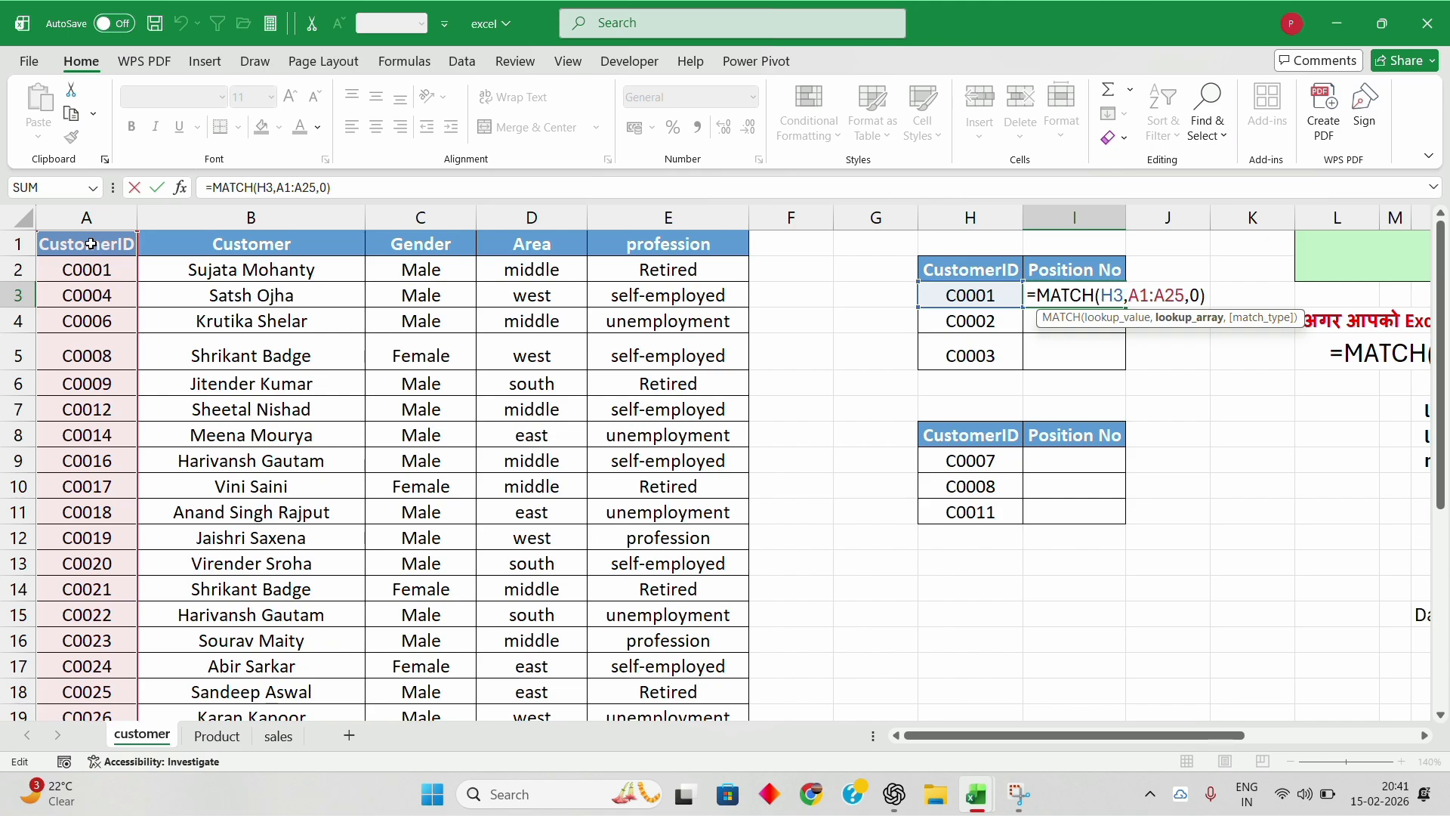
key("shift+Right")
key("F4")
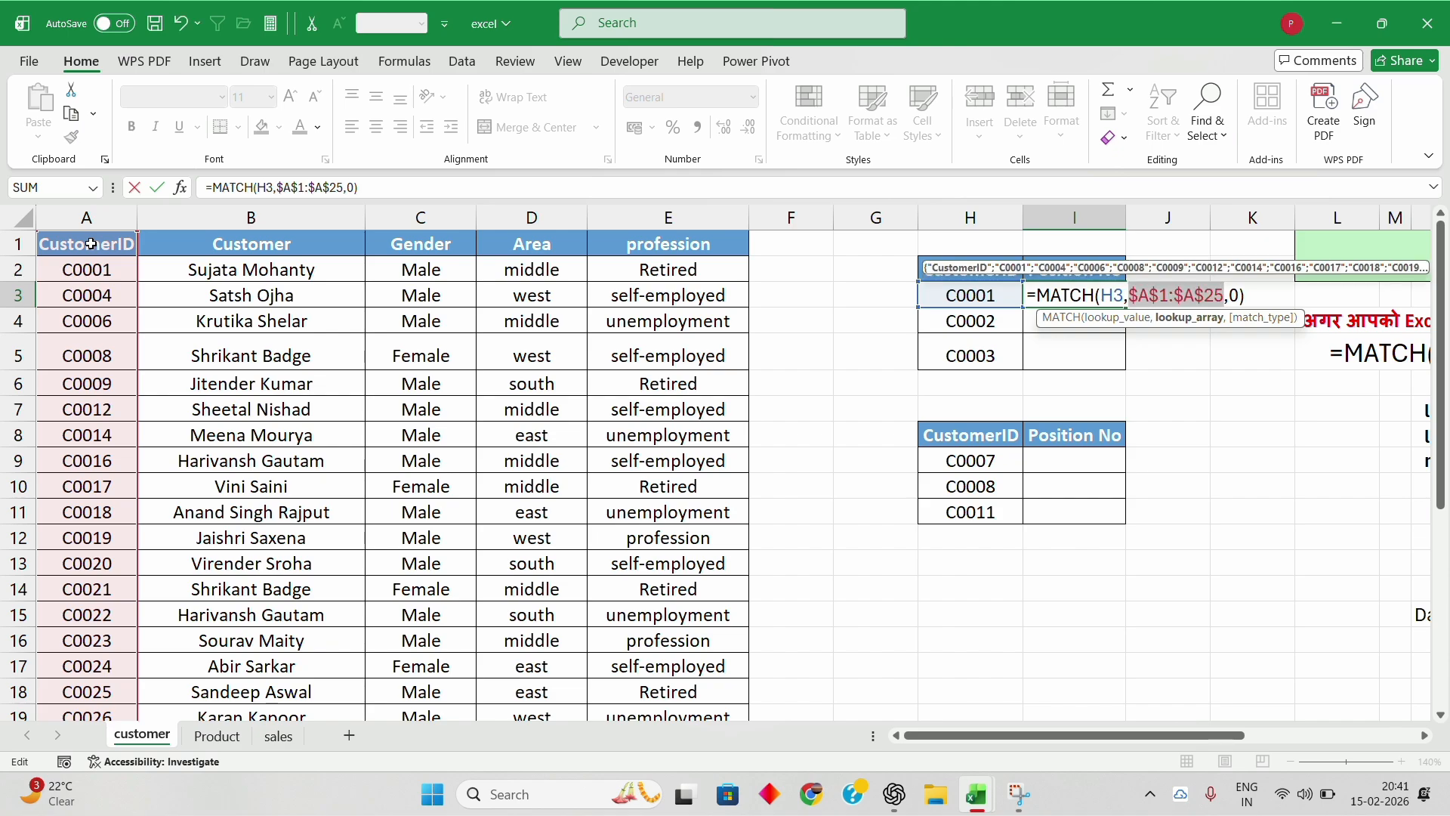
key("Left")
key("Left")
key("Left")
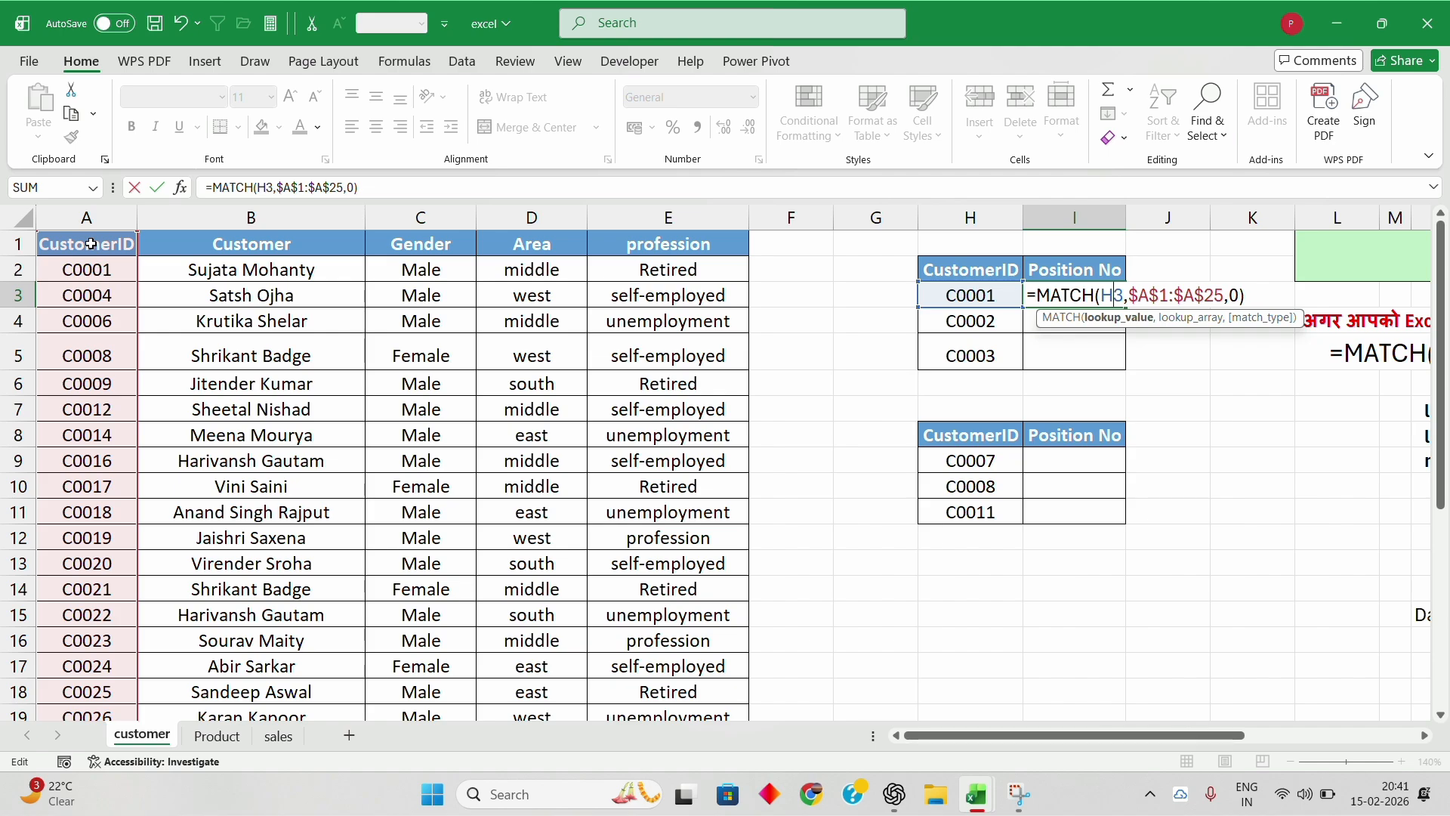
key("Return")
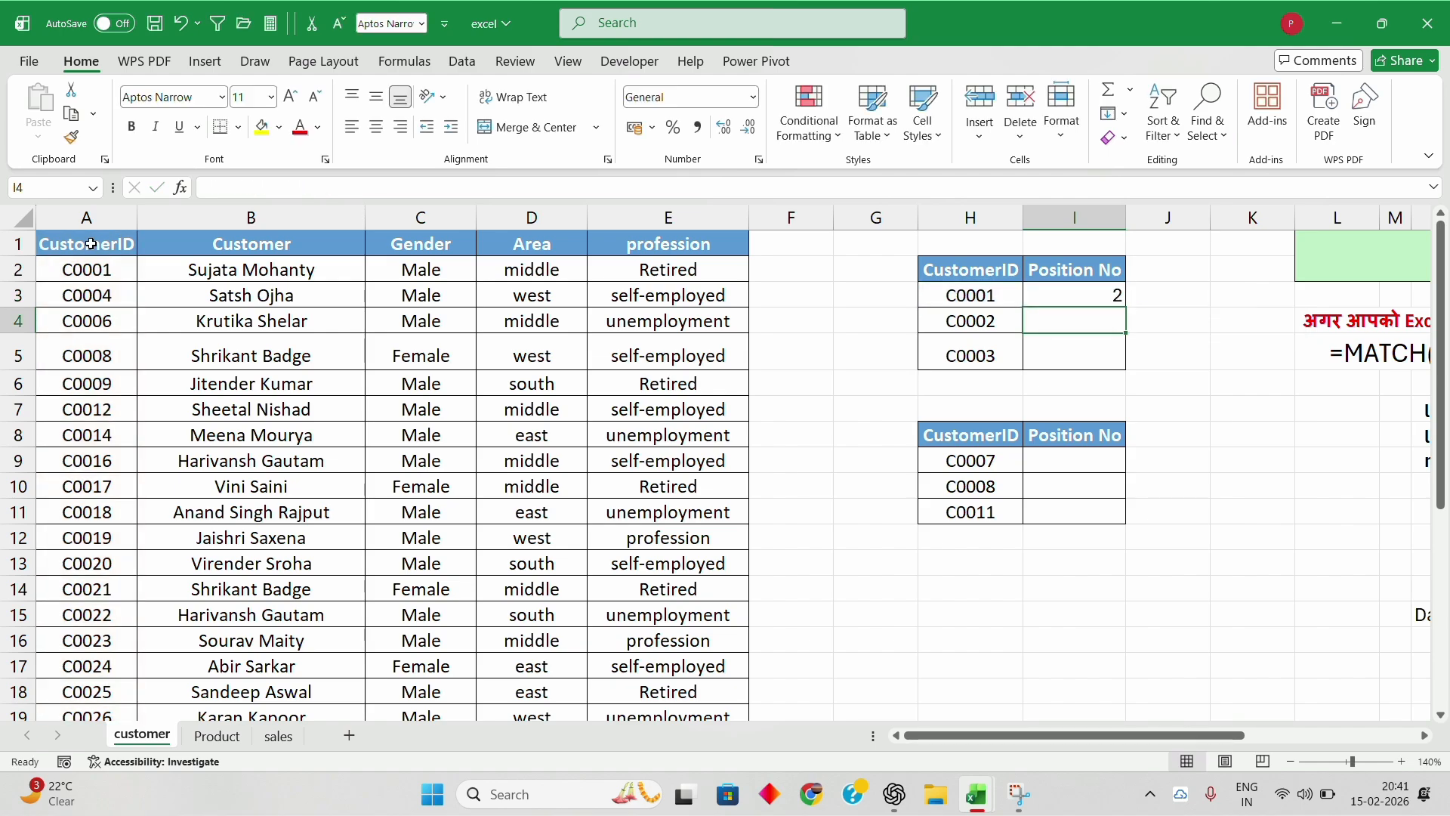
Step: Fill the MATCH formula from I3 down through I5
key("Up")
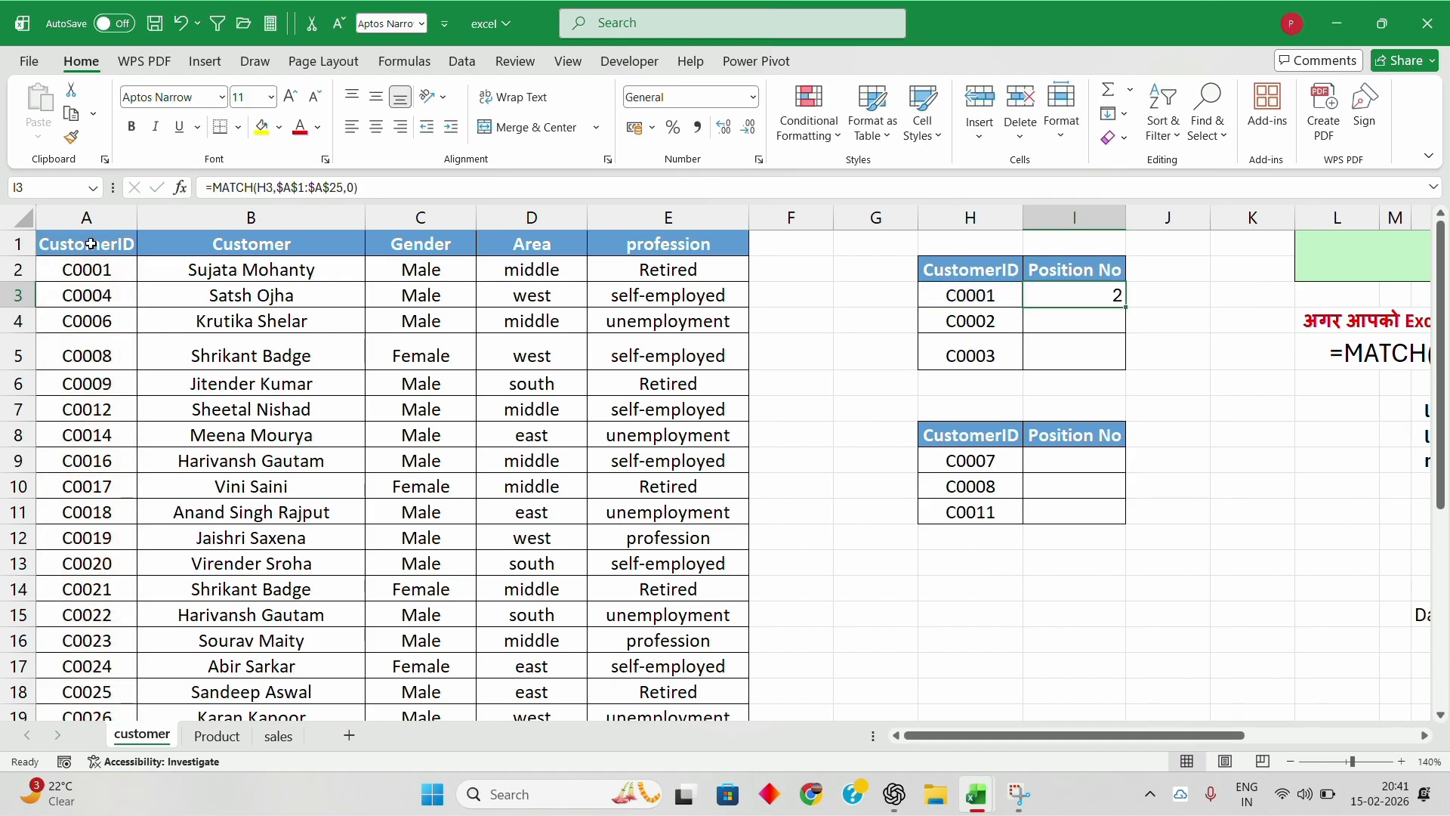
key("shift+Down")
key("shift+Down")
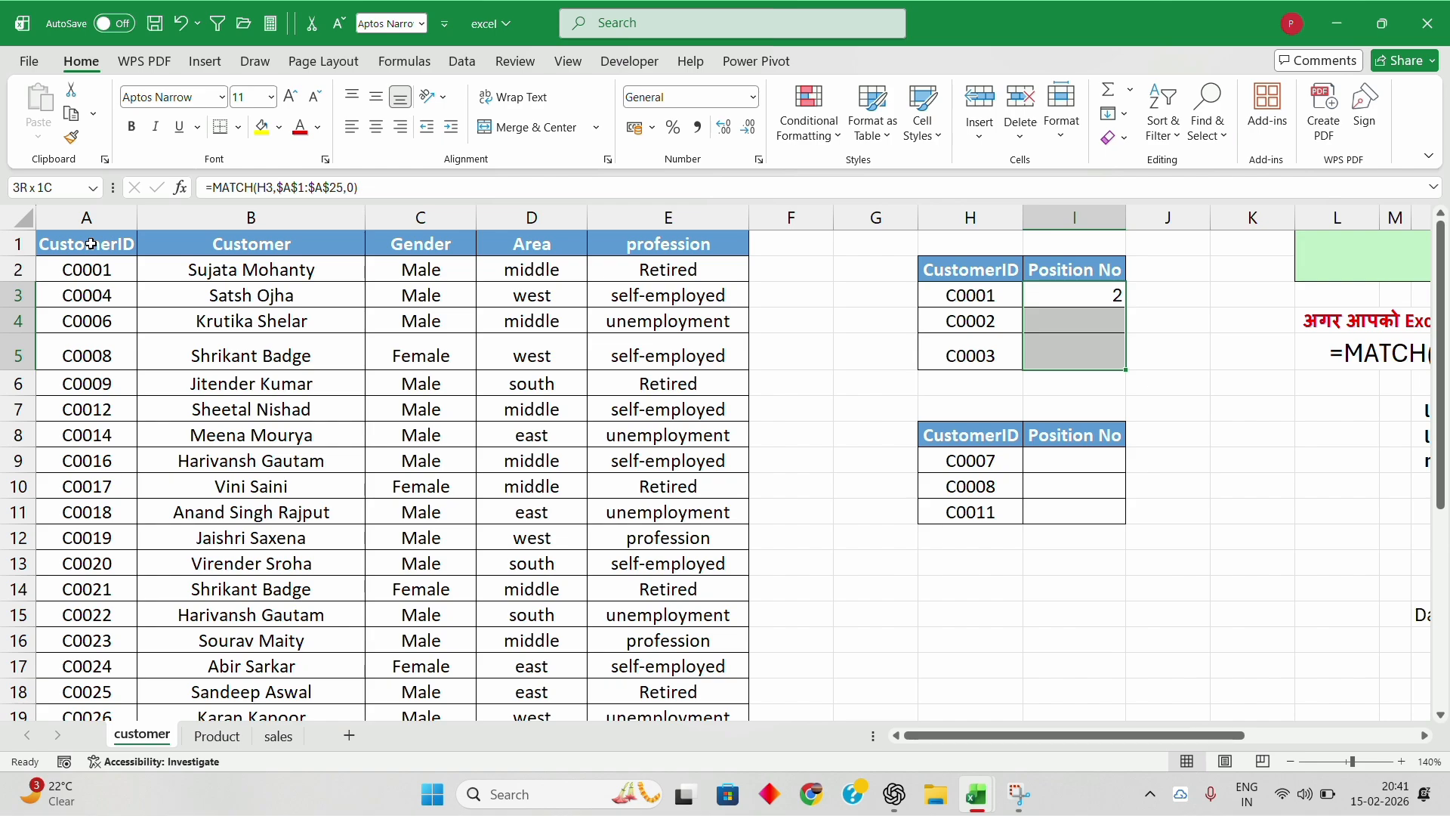
key("ctrl+d")
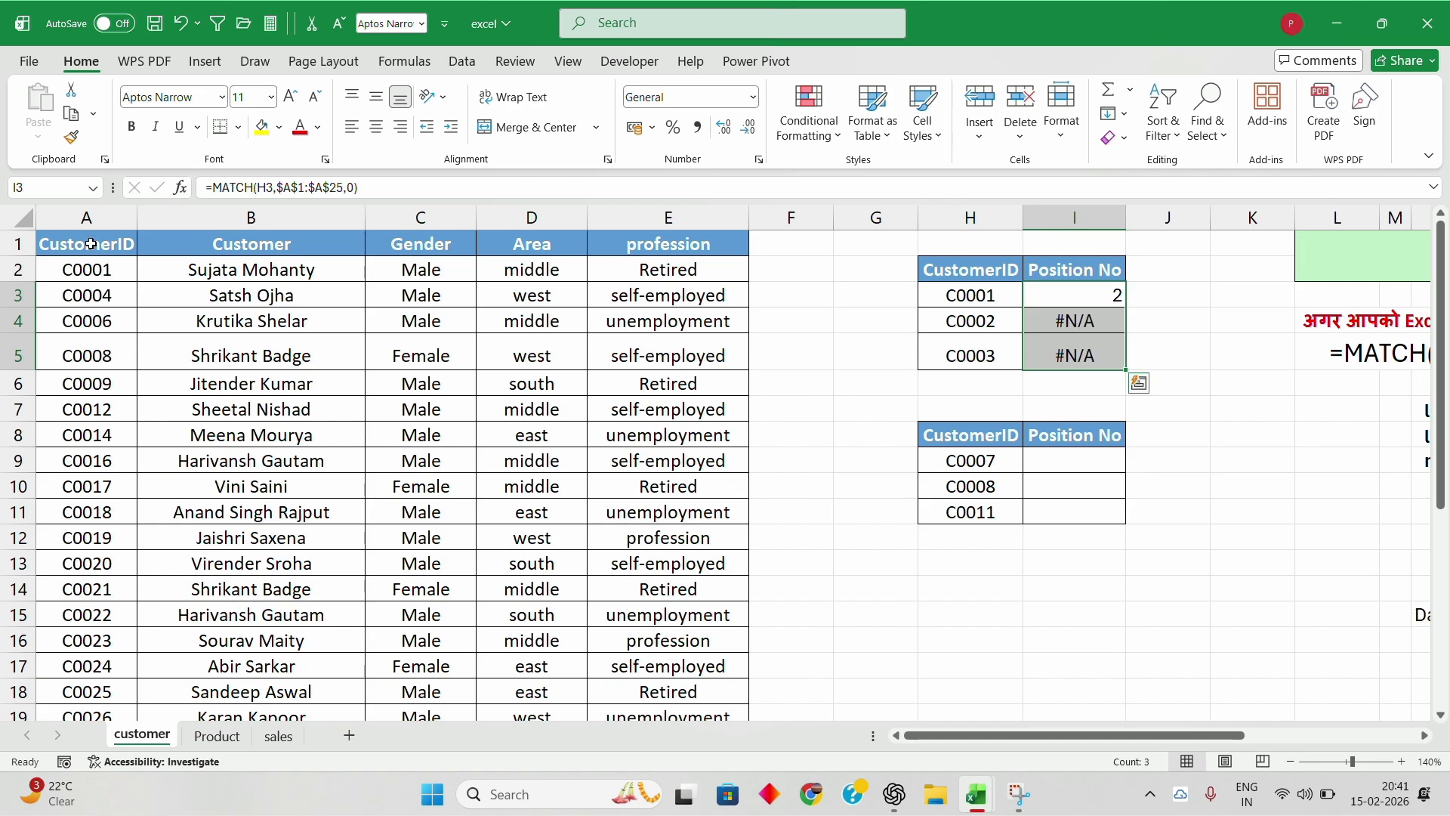
Step: Examine the Position No results in I3:I5 and check the I3 formula's references against the CustomerID column
left_click(1072, 321)
key("Down")
key("Down")
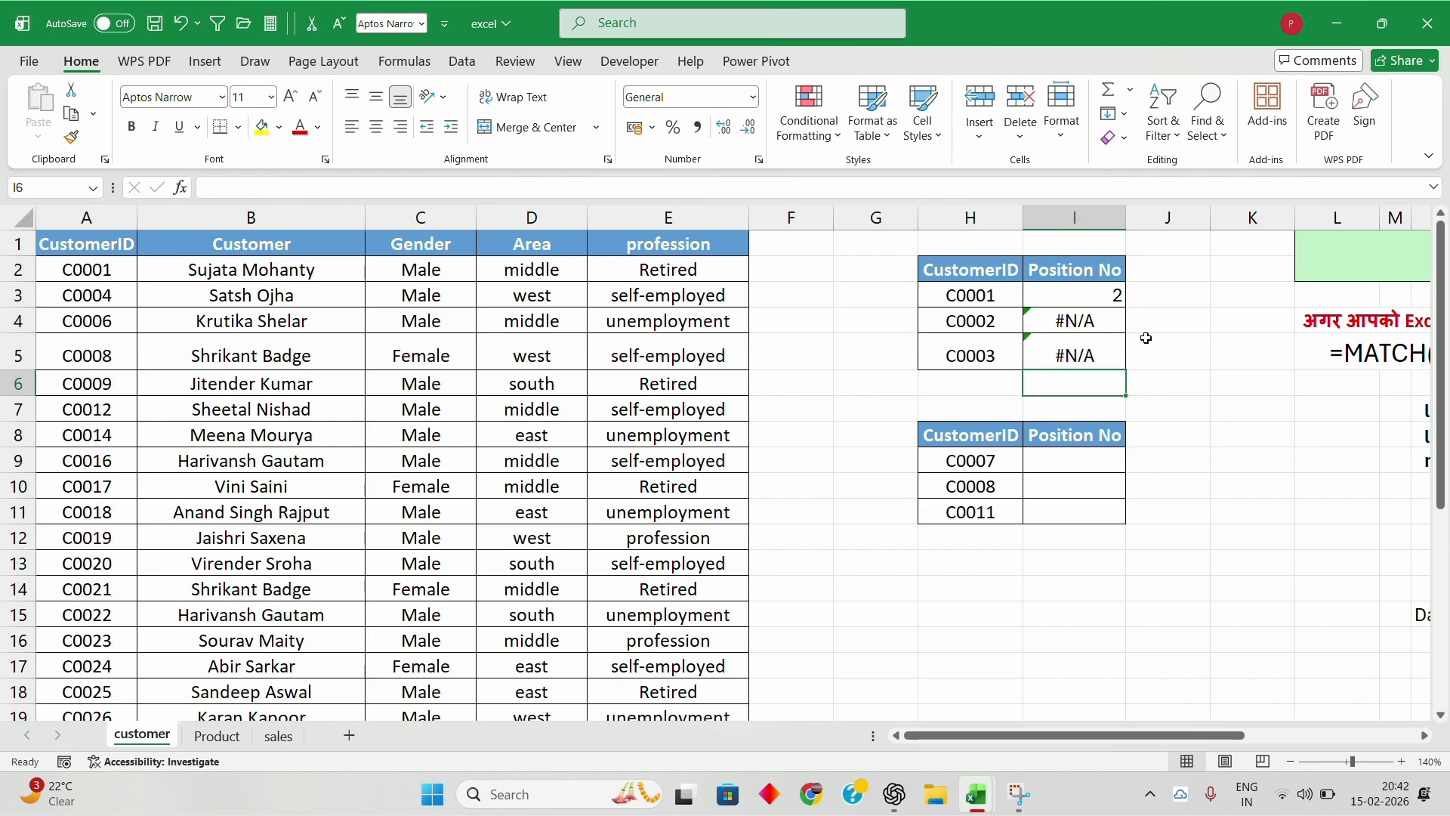
key("Up")
key("Up")
key("Left")
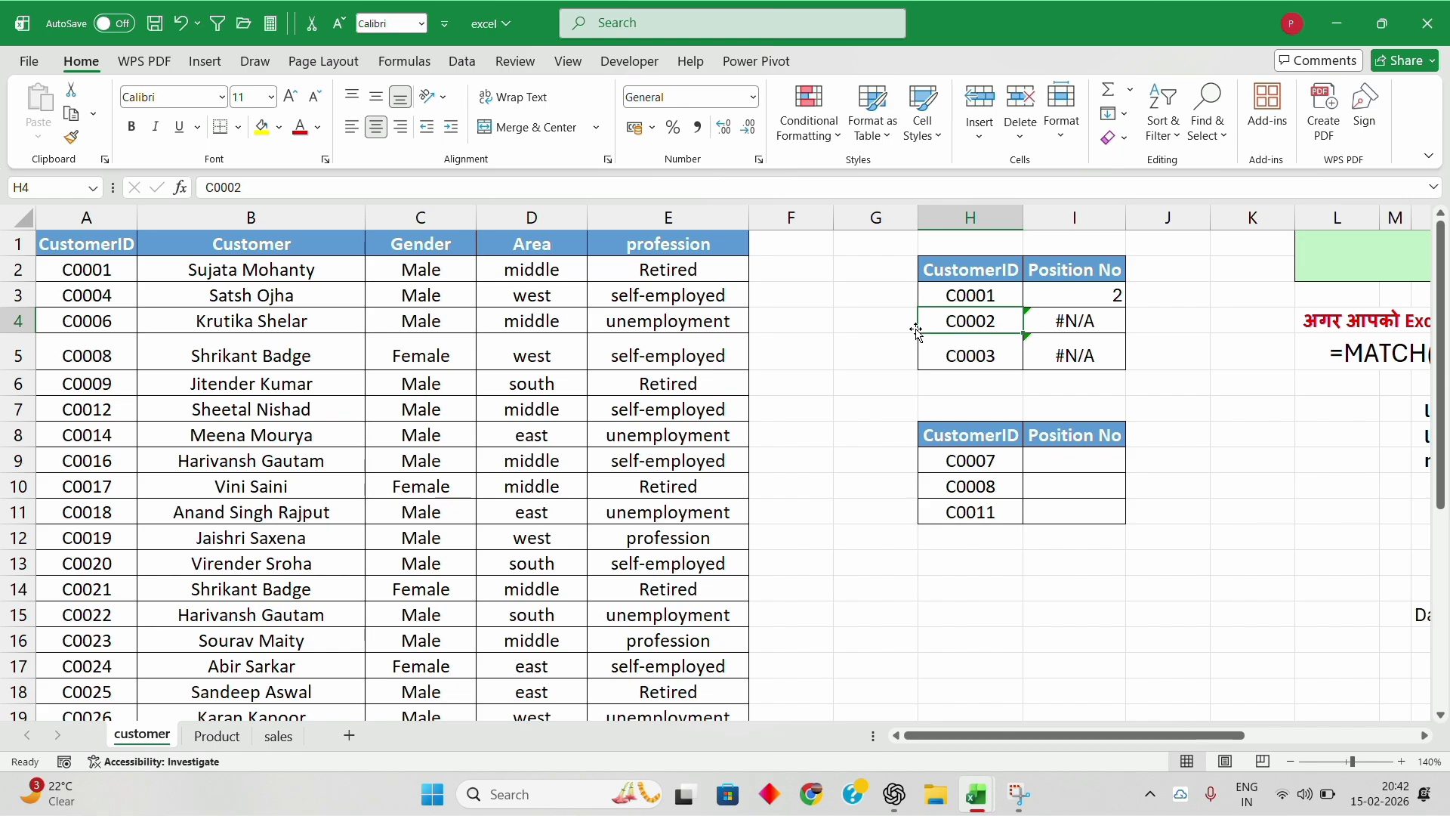
key("Right")
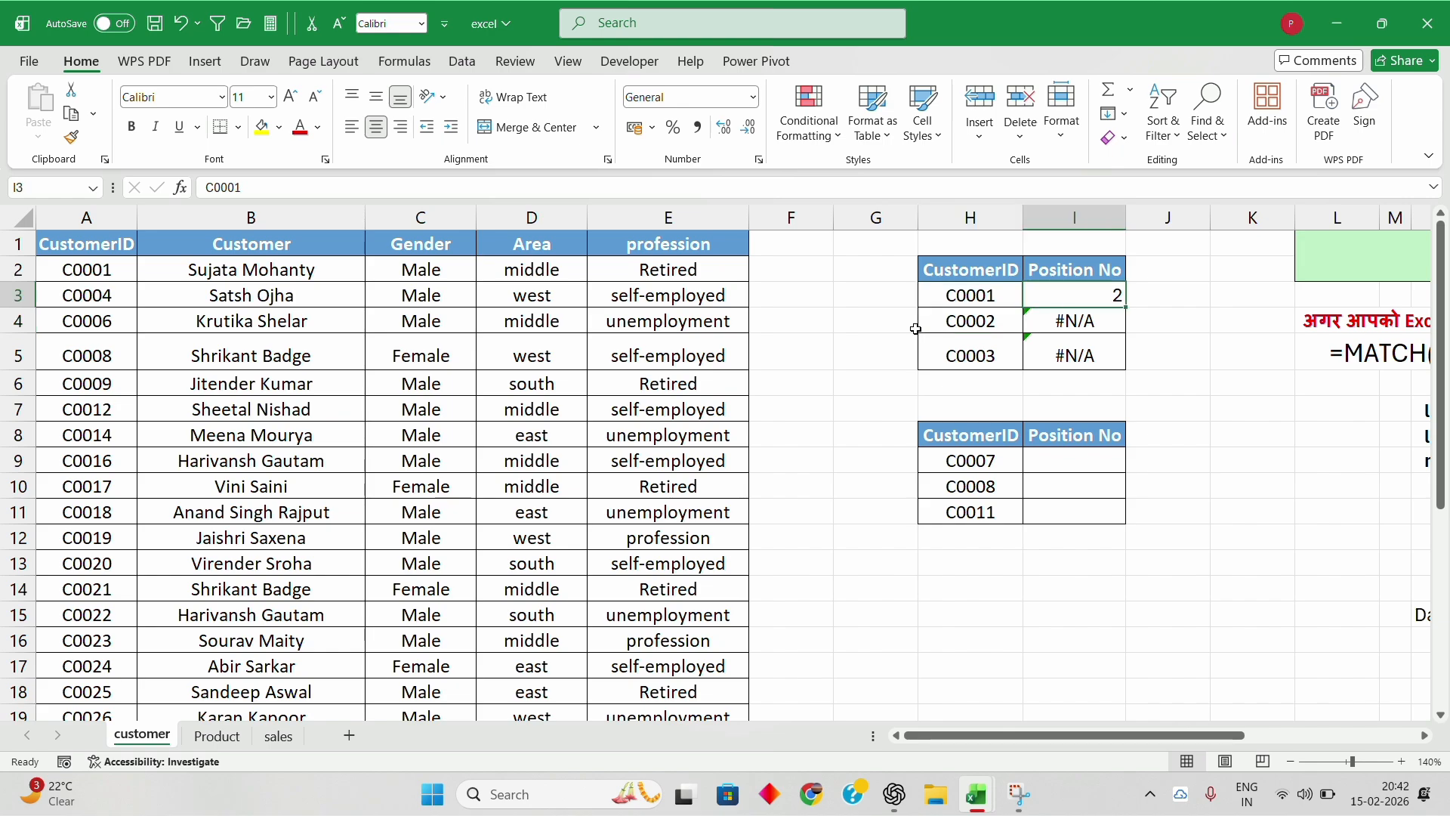
key("Up")
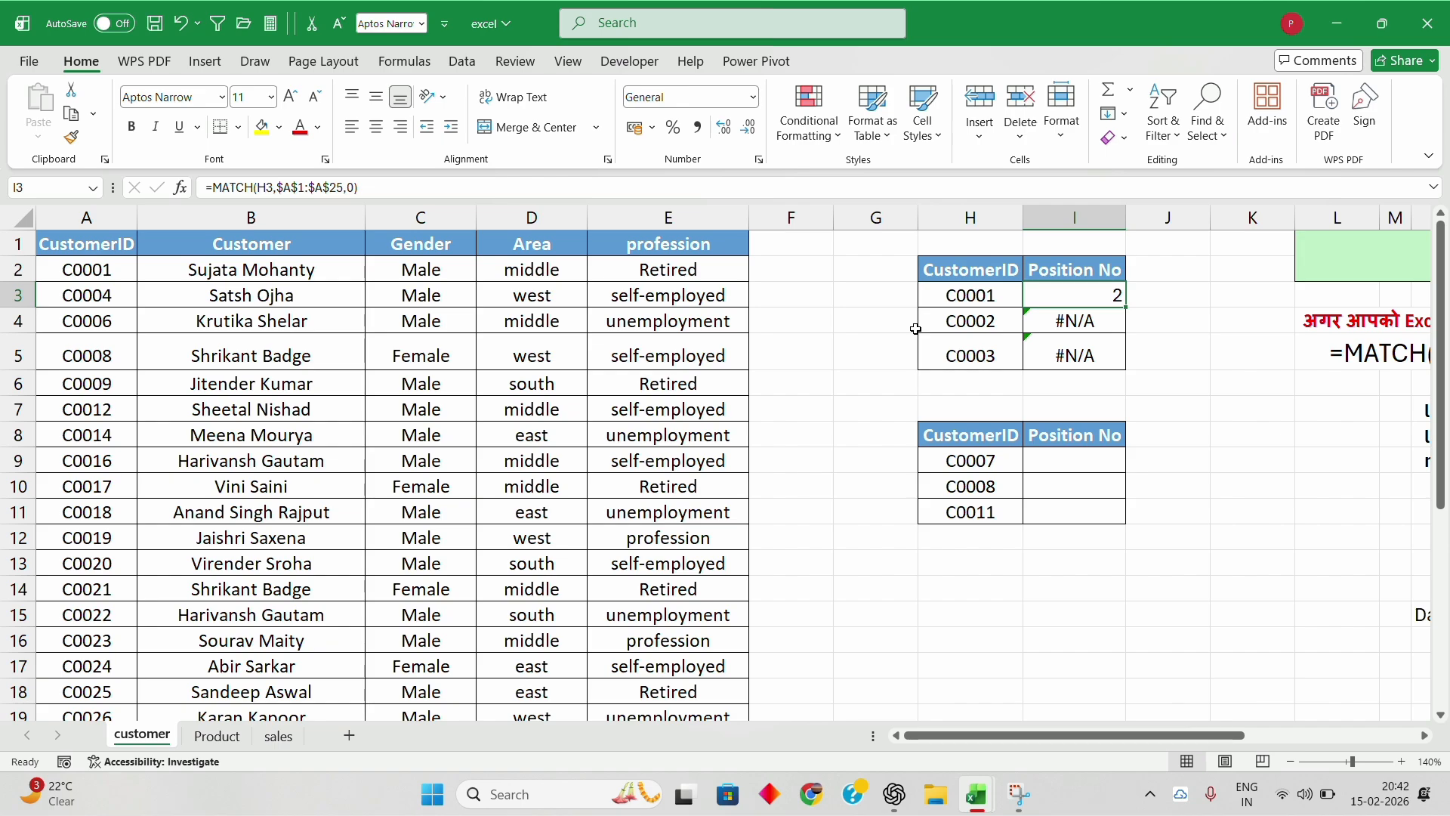
key("F2")
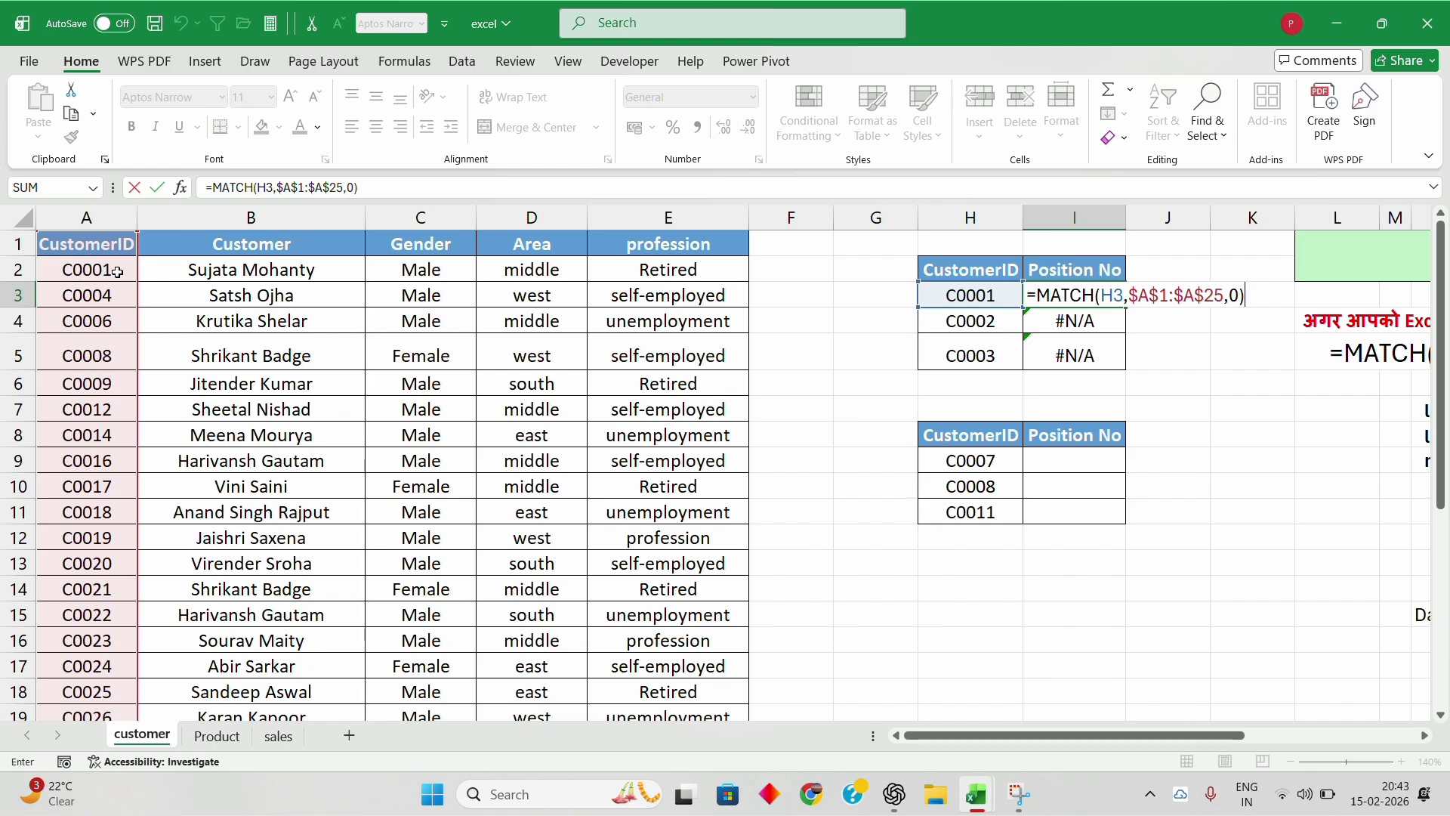
left_click(1074, 301)
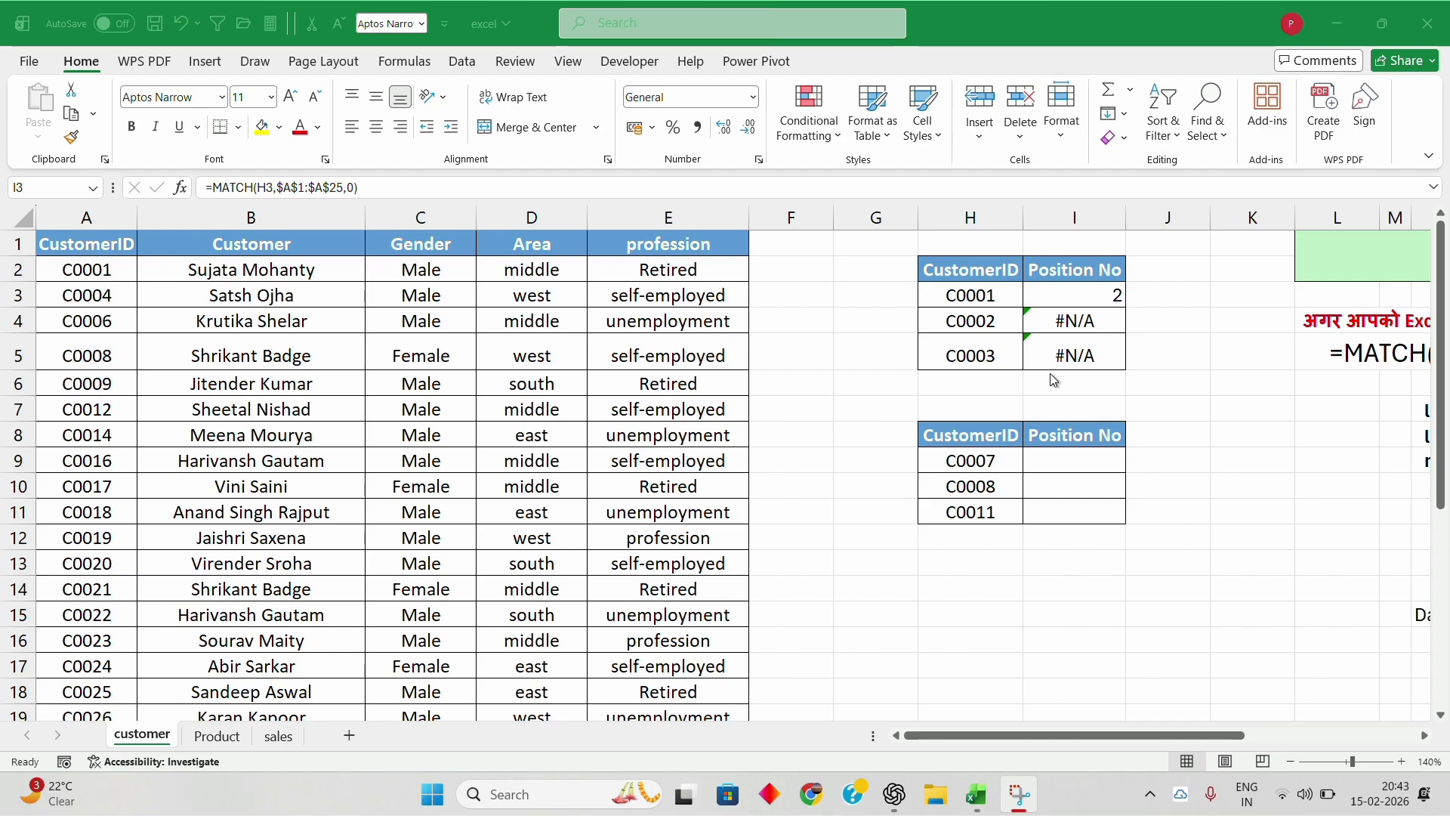
double_click(1104, 291)
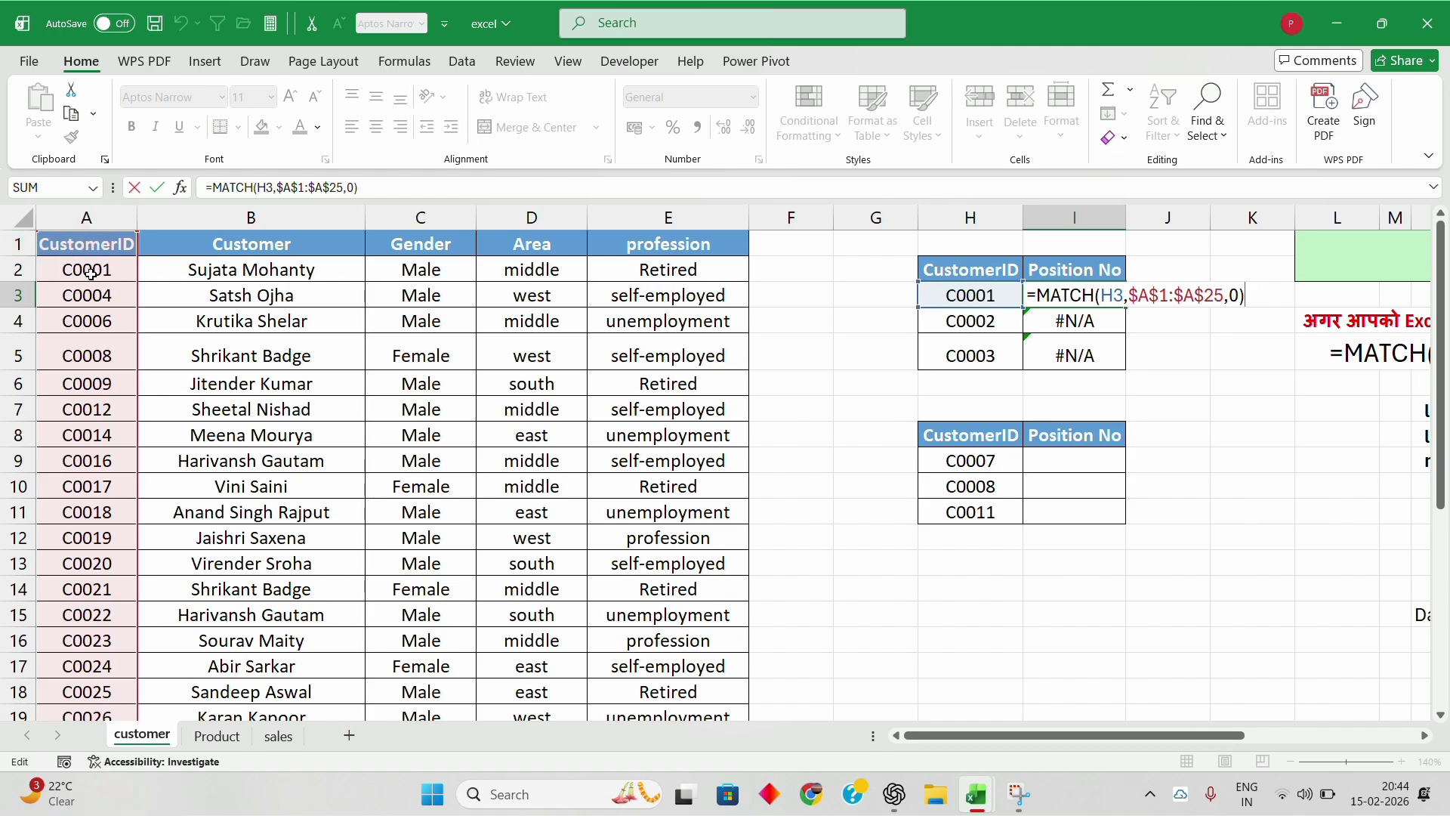
key("ctrl+Return")
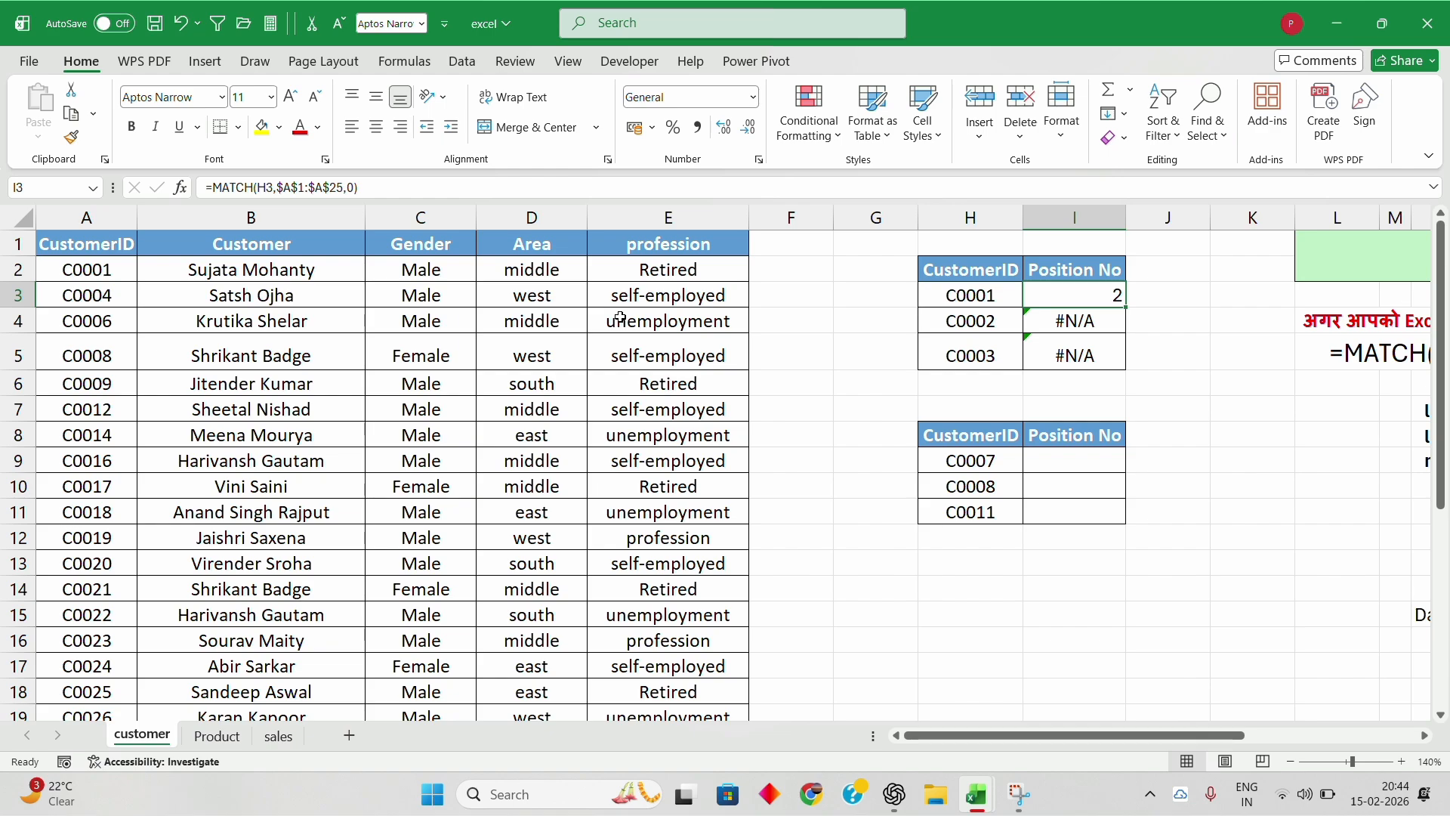
Step: Re-enter the formula in I3 as =MATCH(H3,A2:A25,0) so the lookup array leaves out the header row, and review its references
type("=matc")
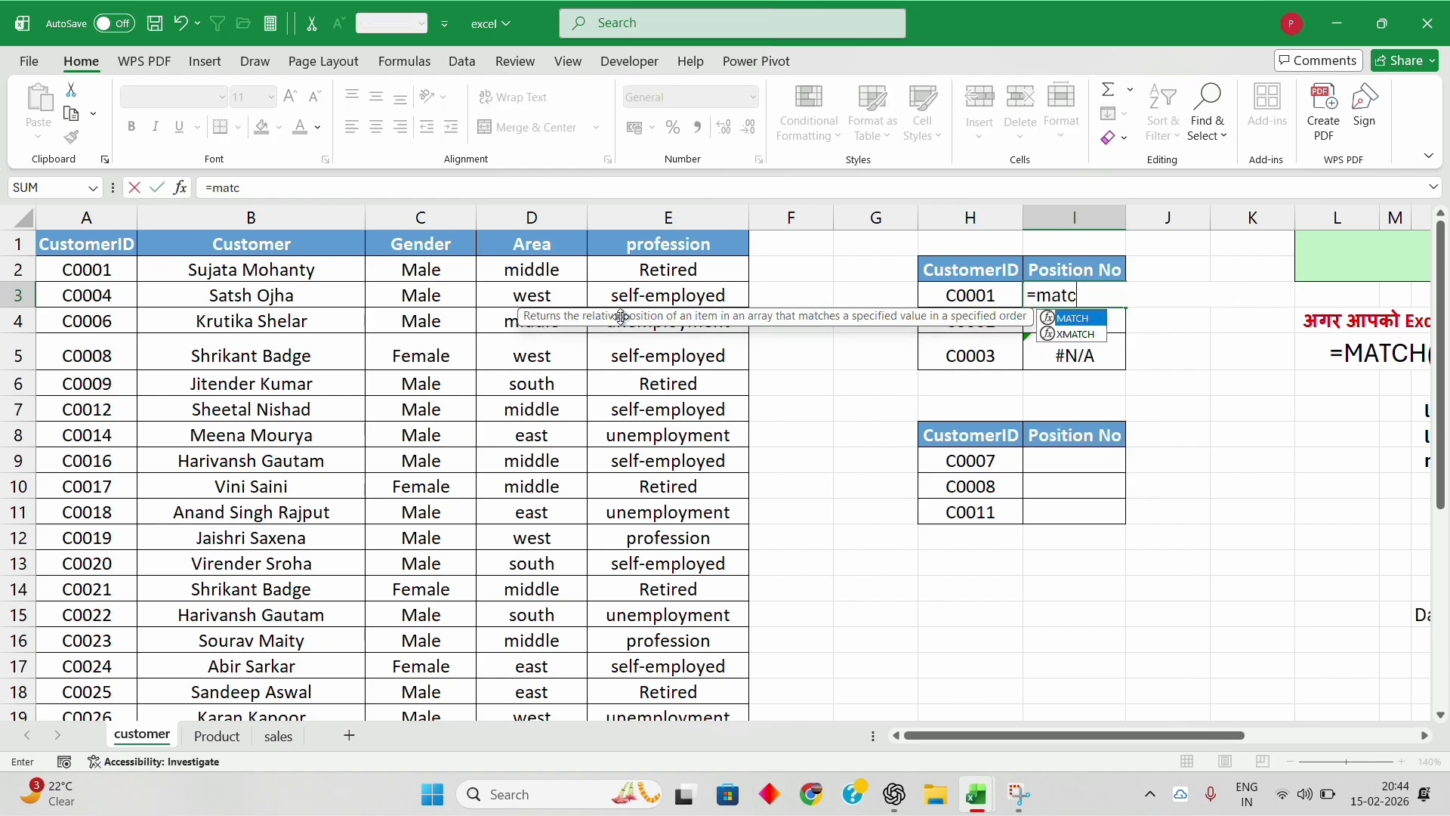
key("Tab")
key("Left")
type(",")
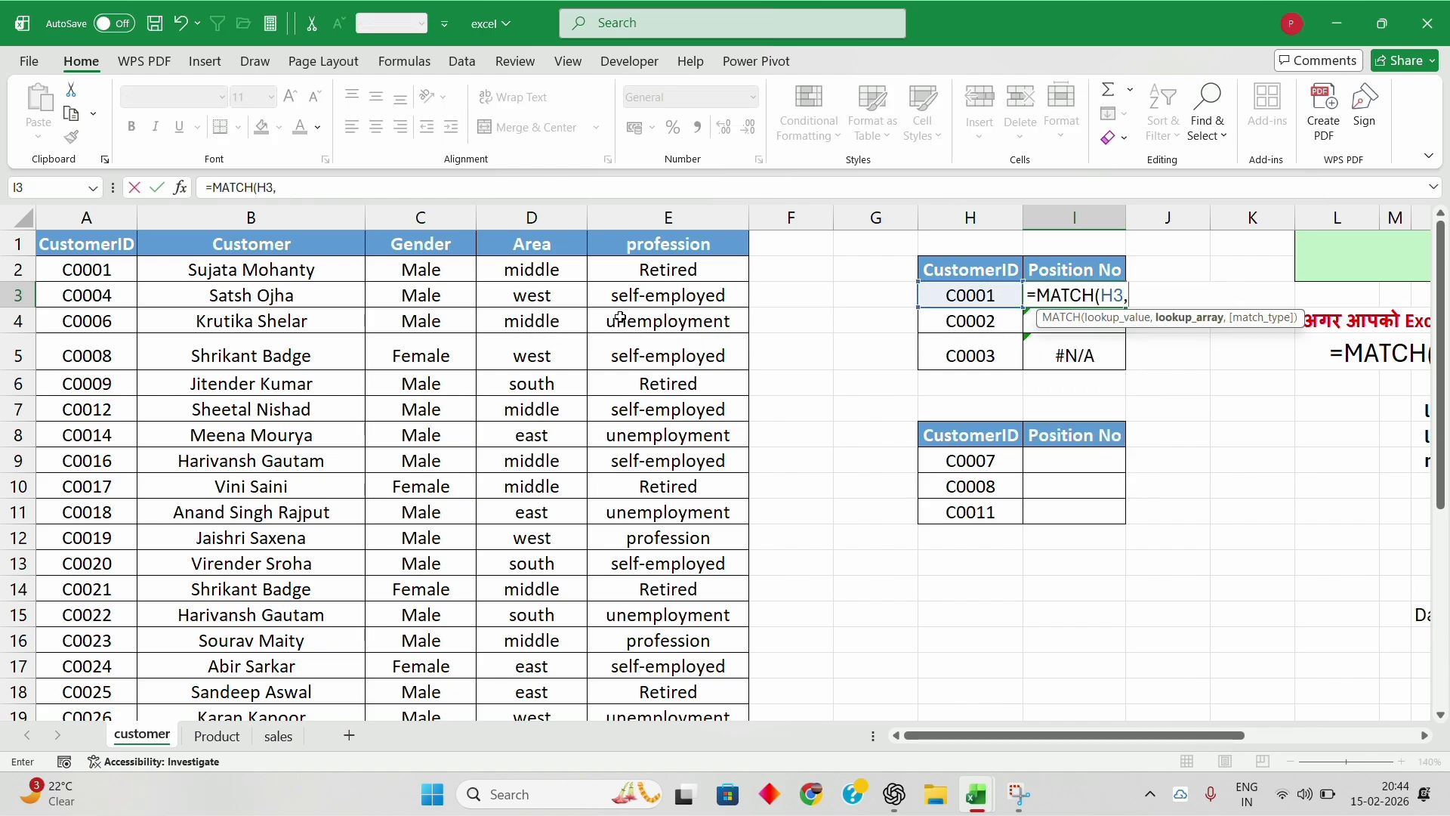
left_click(94, 264)
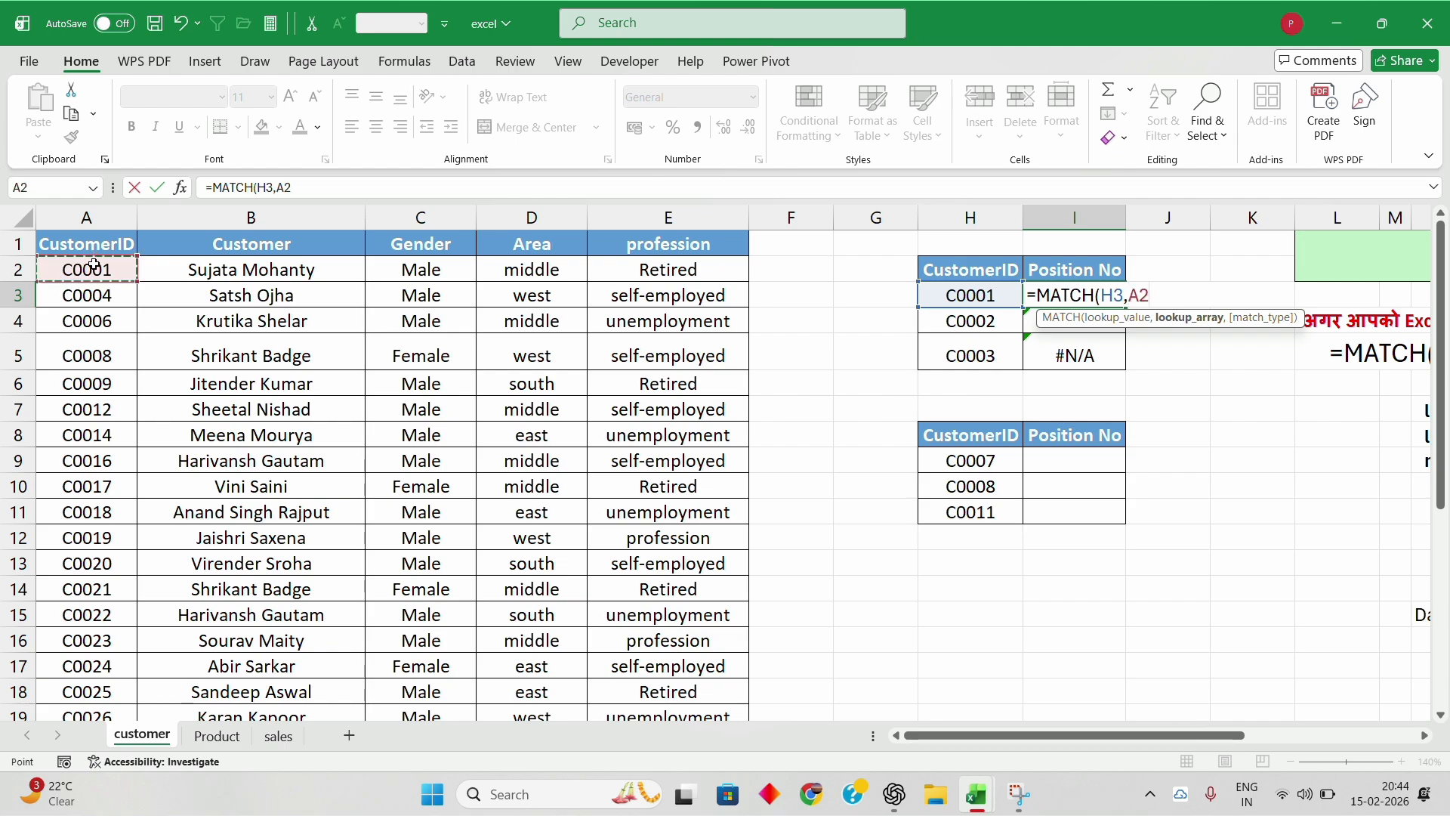
key("shift+Down")
key("shift+Down")
key("shift+Down")
key("shift+Down")
key("shift+Down")
key("shift+Down")
key("shift+Down")
key("shift+Down")
key("shift+Down")
key("shift+Down")
key("shift+Down")
key("shift+Down")
key("shift+Down")
key("shift+Down")
key("shift+Down")
key("shift+Down")
key("shift+Down")
key("shift+Down")
key("shift+Down")
key("shift+Down")
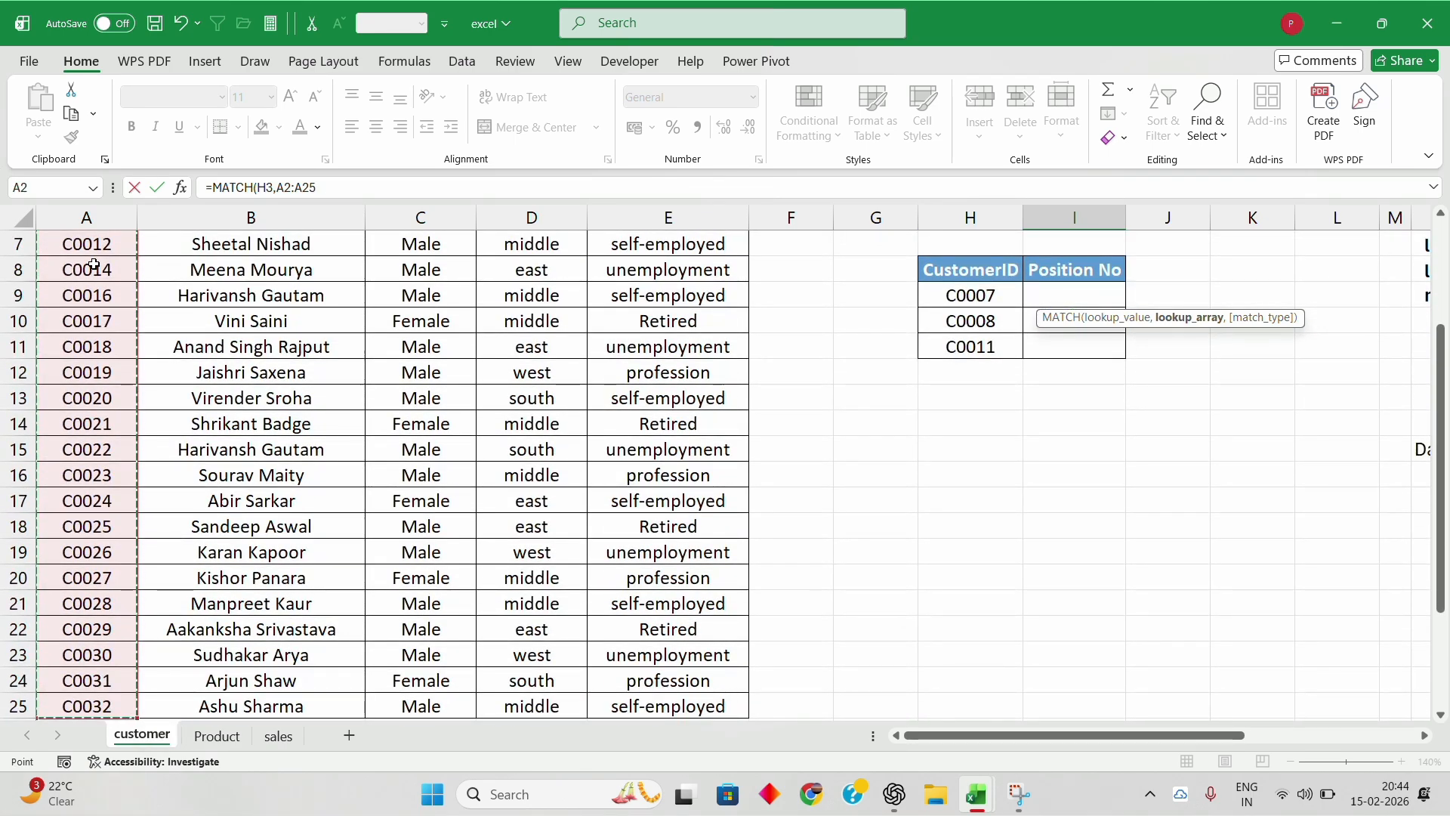
scroll(94, 264, "up", 2)
type(",")
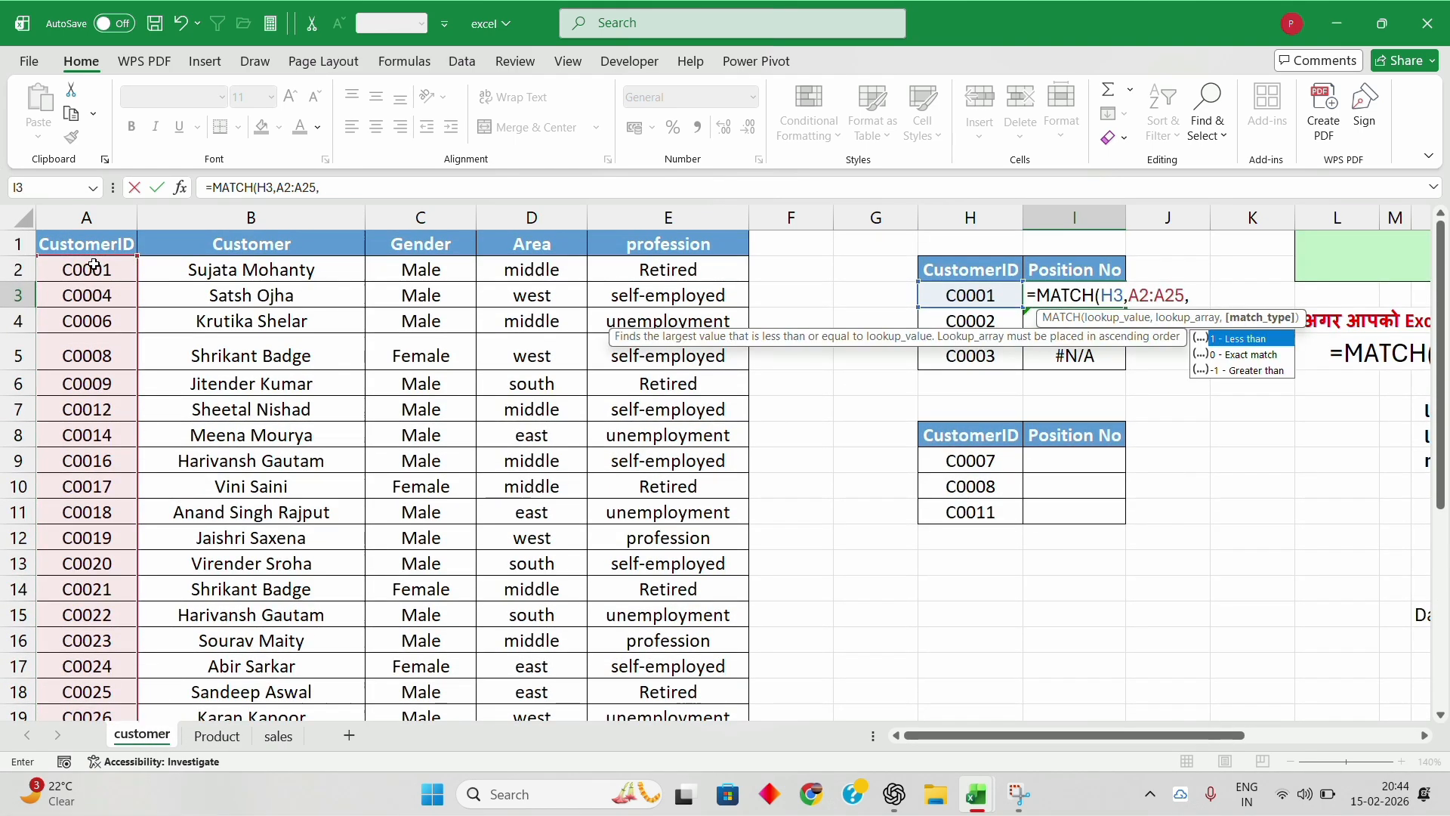
type("0")
key("ctrl+Return")
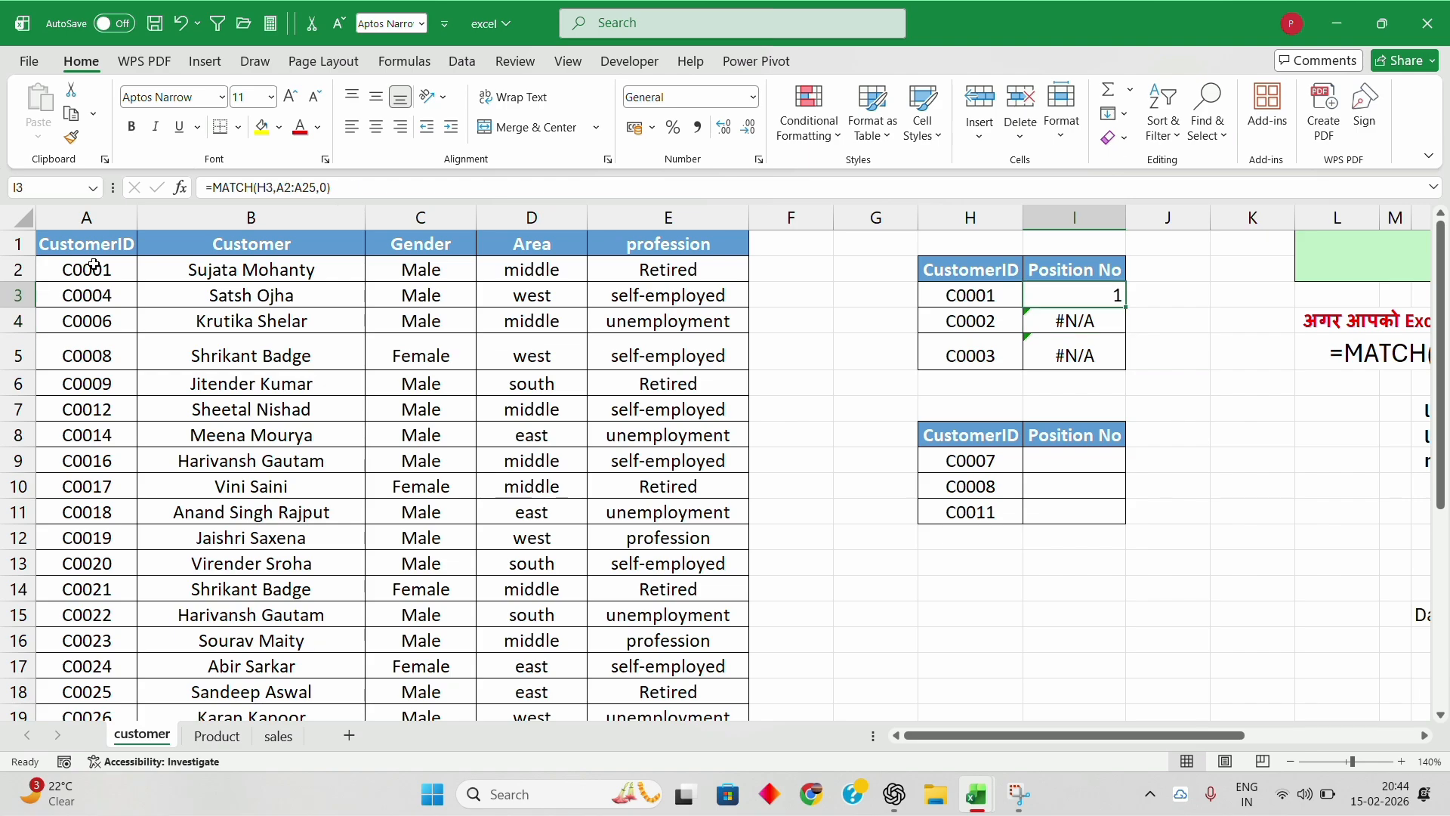
key("F2")
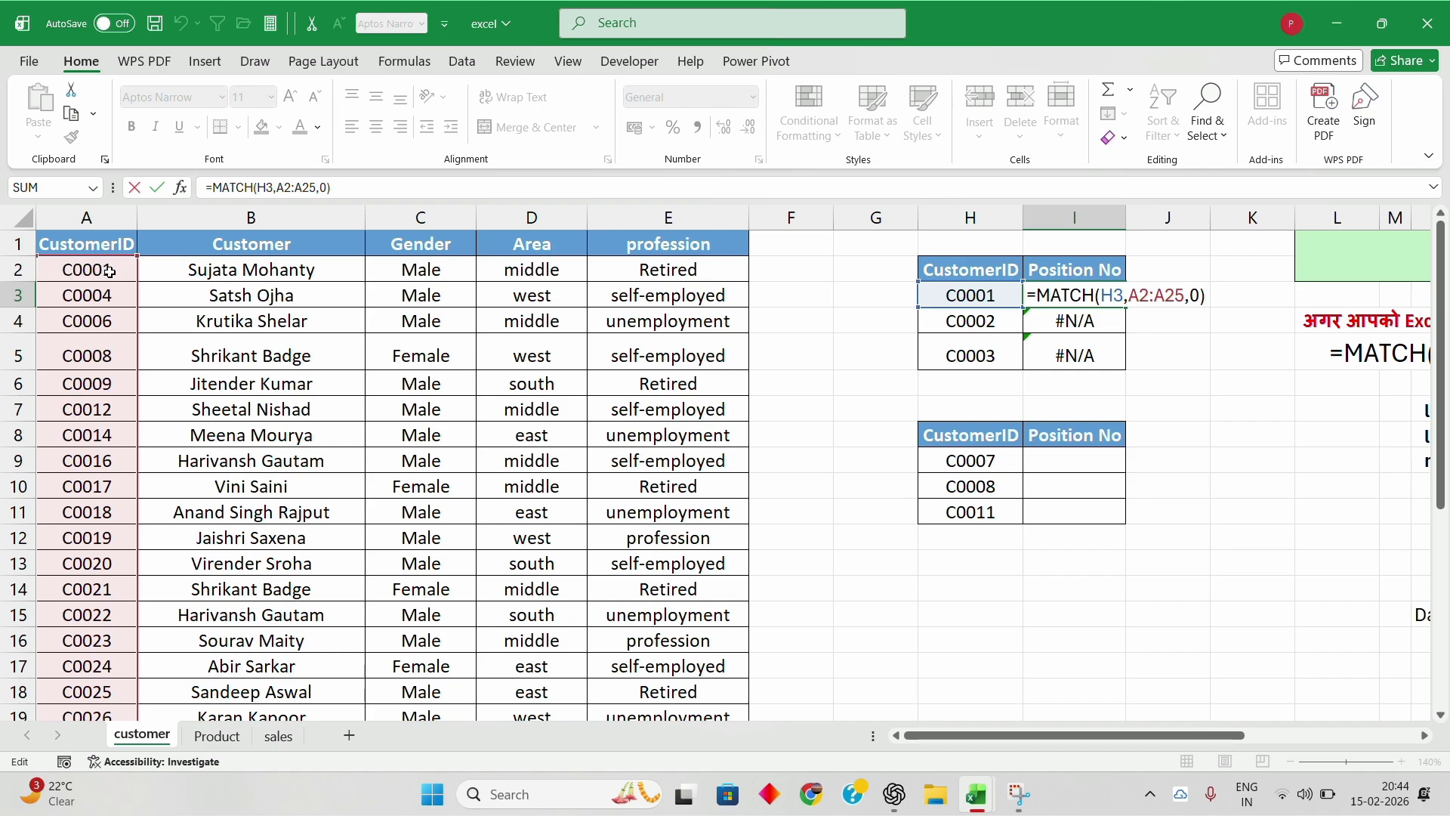
key("ctrl+Return")
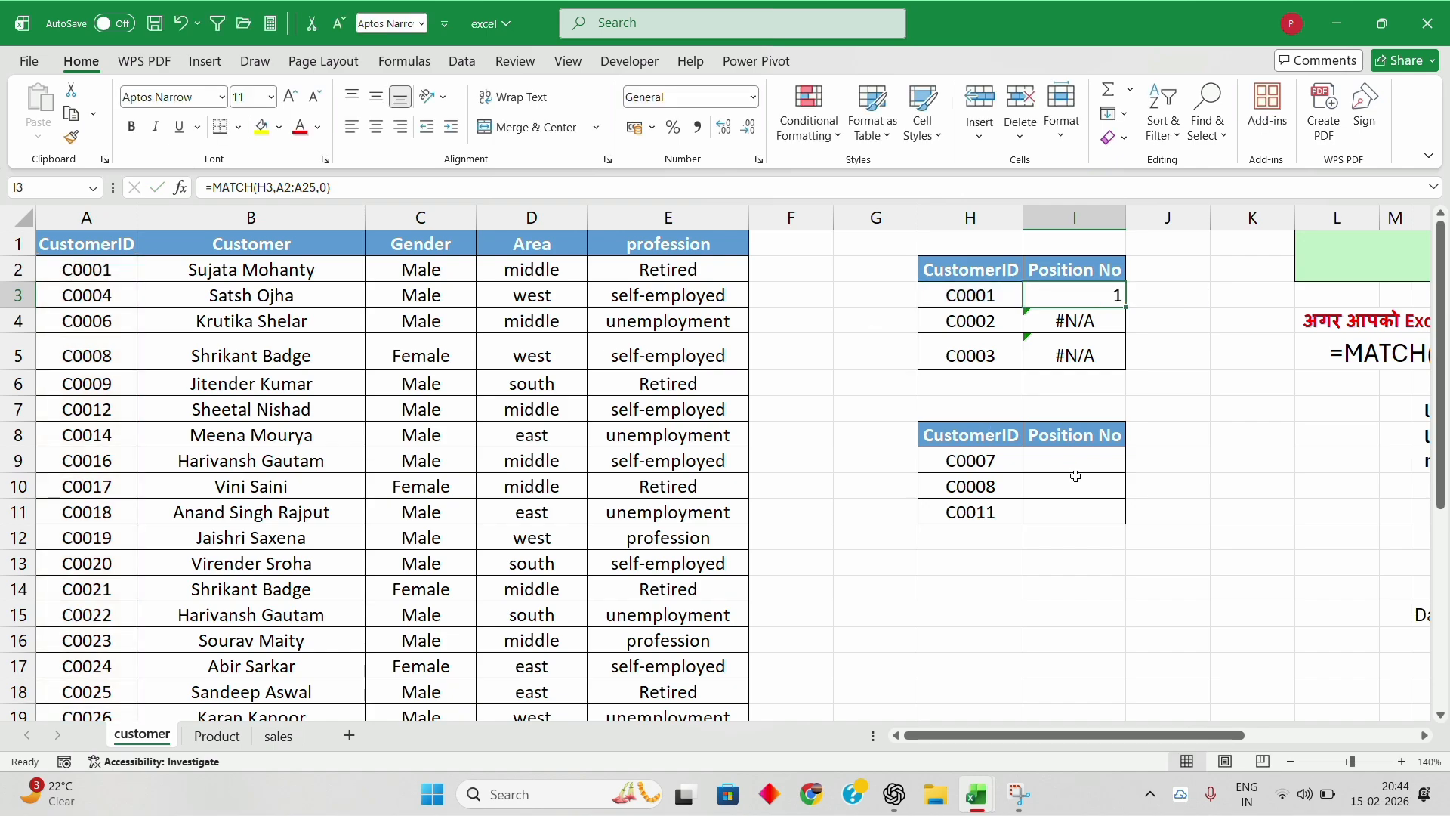
Step: Enter =MATCH(H9,A2:A25,0) in cell I9 to find the first CustomerID of the second lookup table by exact match
left_click(1051, 457)
type("=")
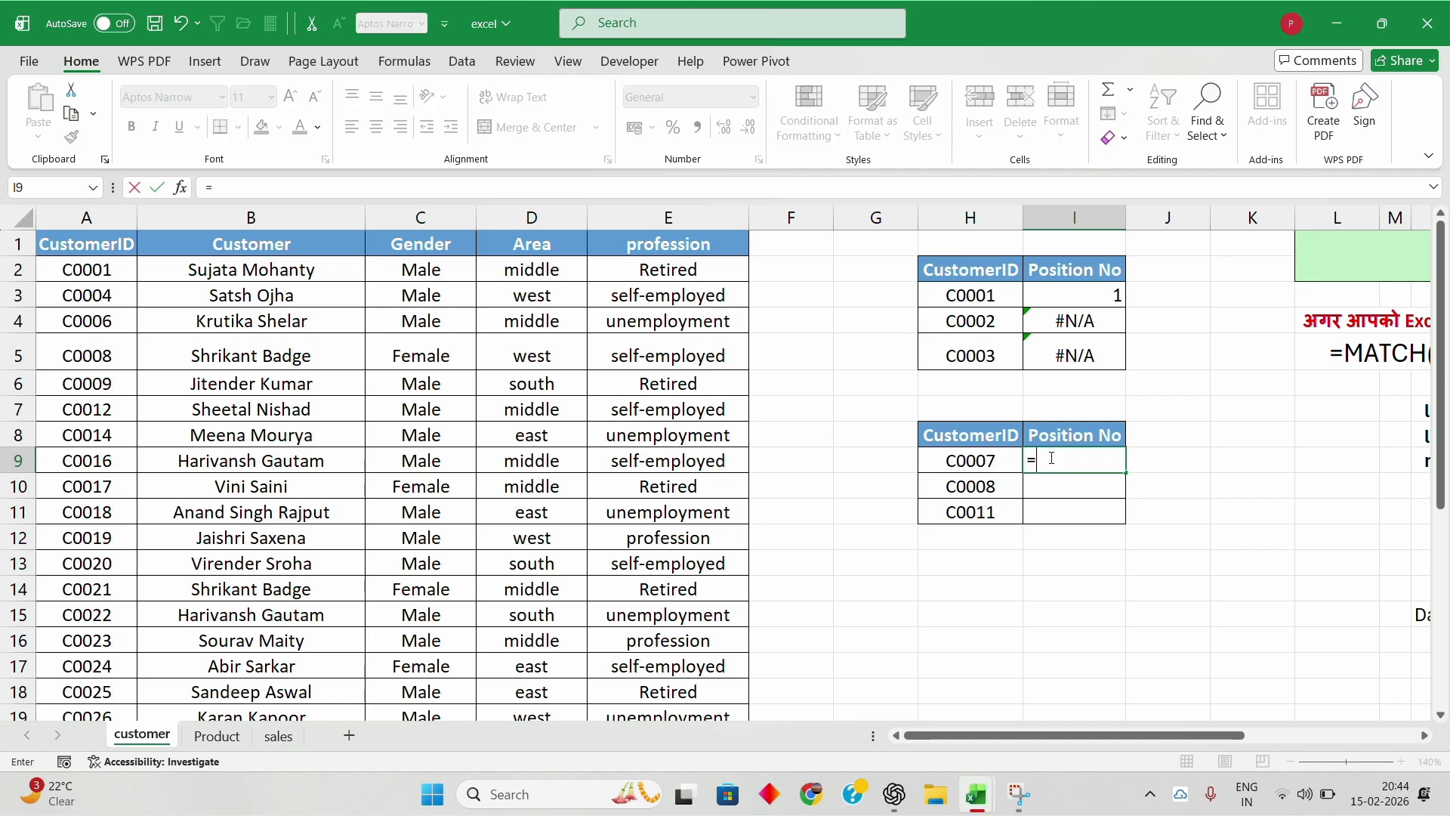
type("match")
key("Tab")
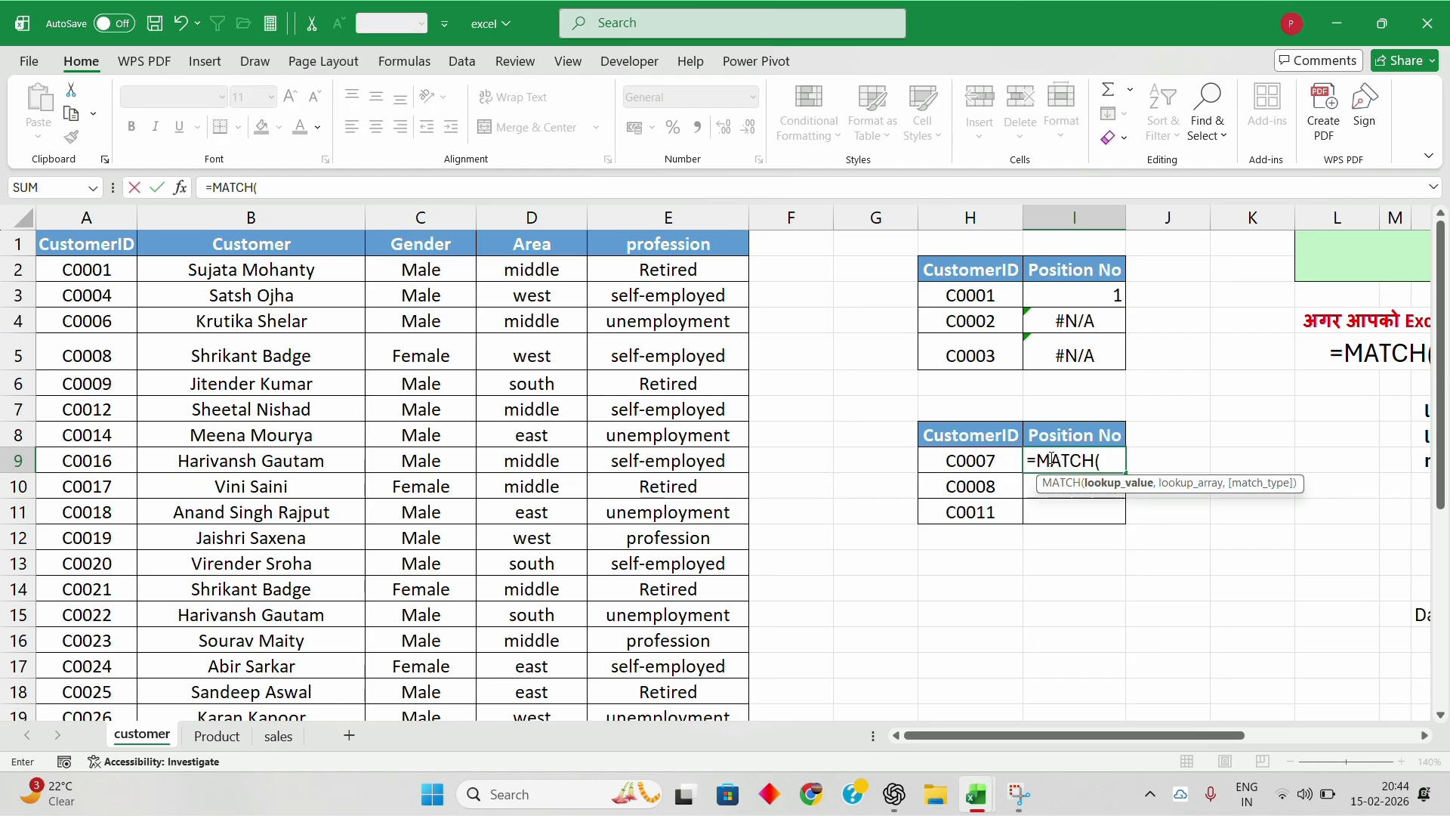
left_click(971, 460)
type(",")
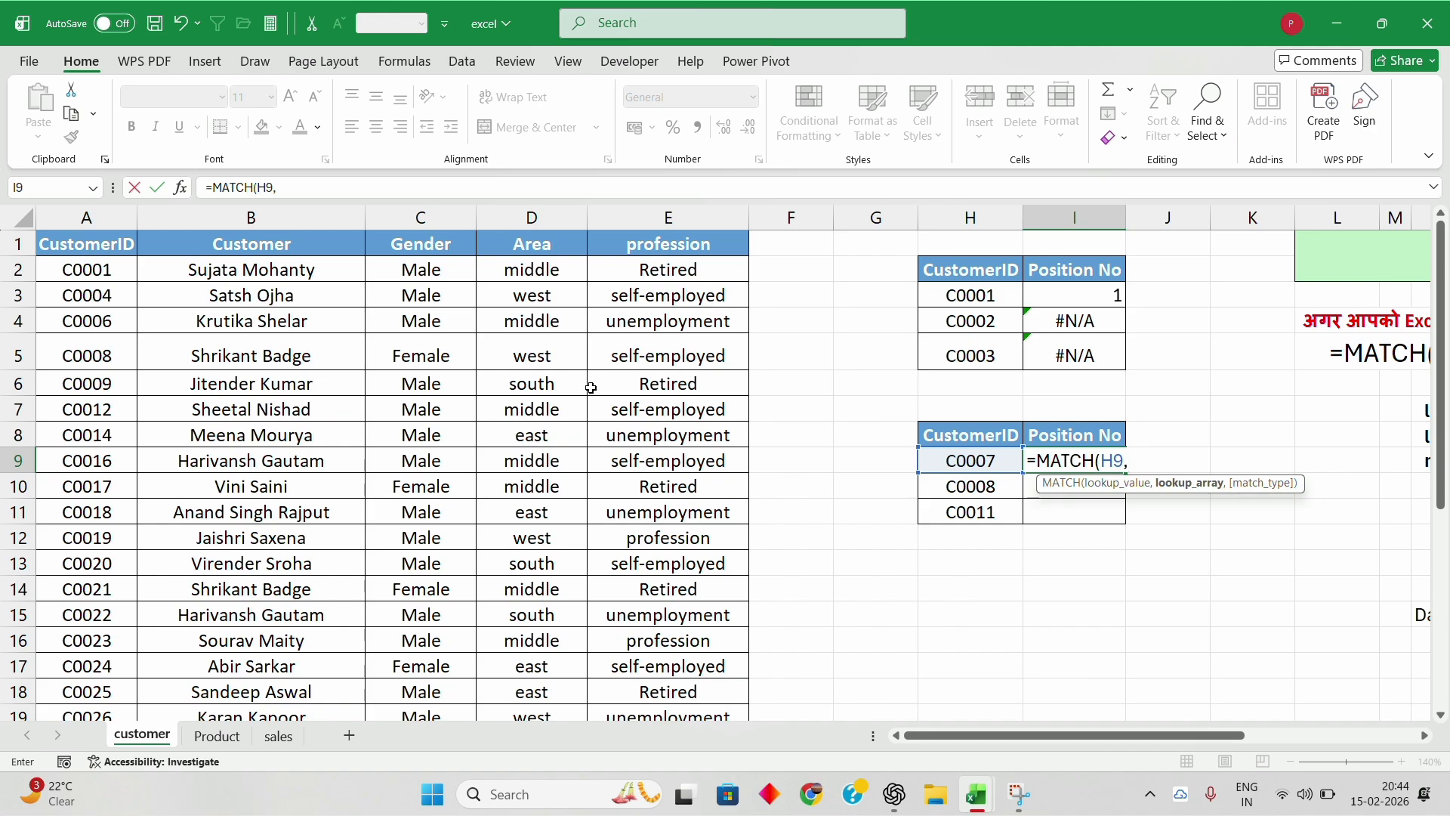
left_click(88, 271)
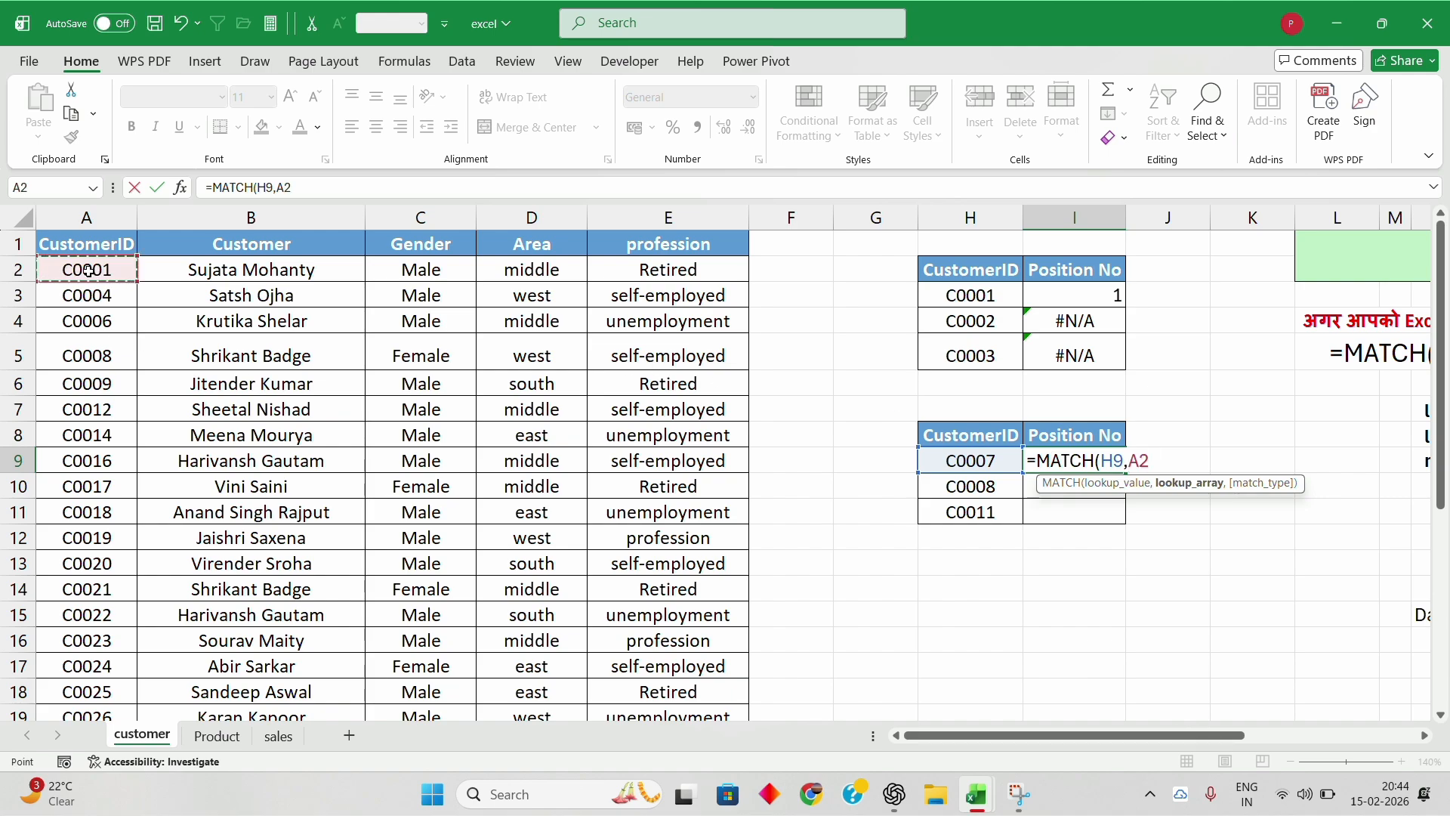
key("ctrl+shift+Down")
type(",")
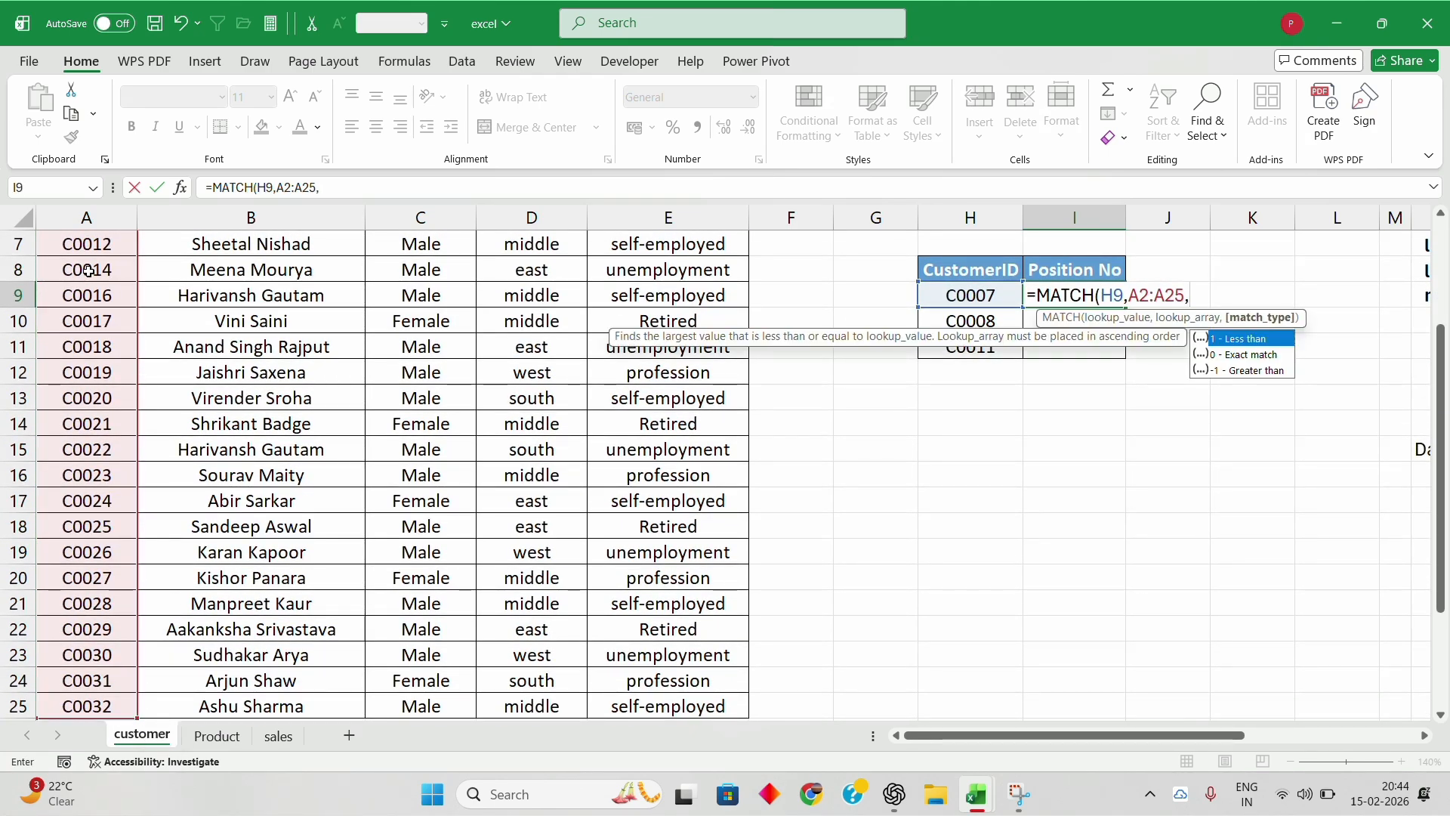
type("0")
key("ctrl+Return")
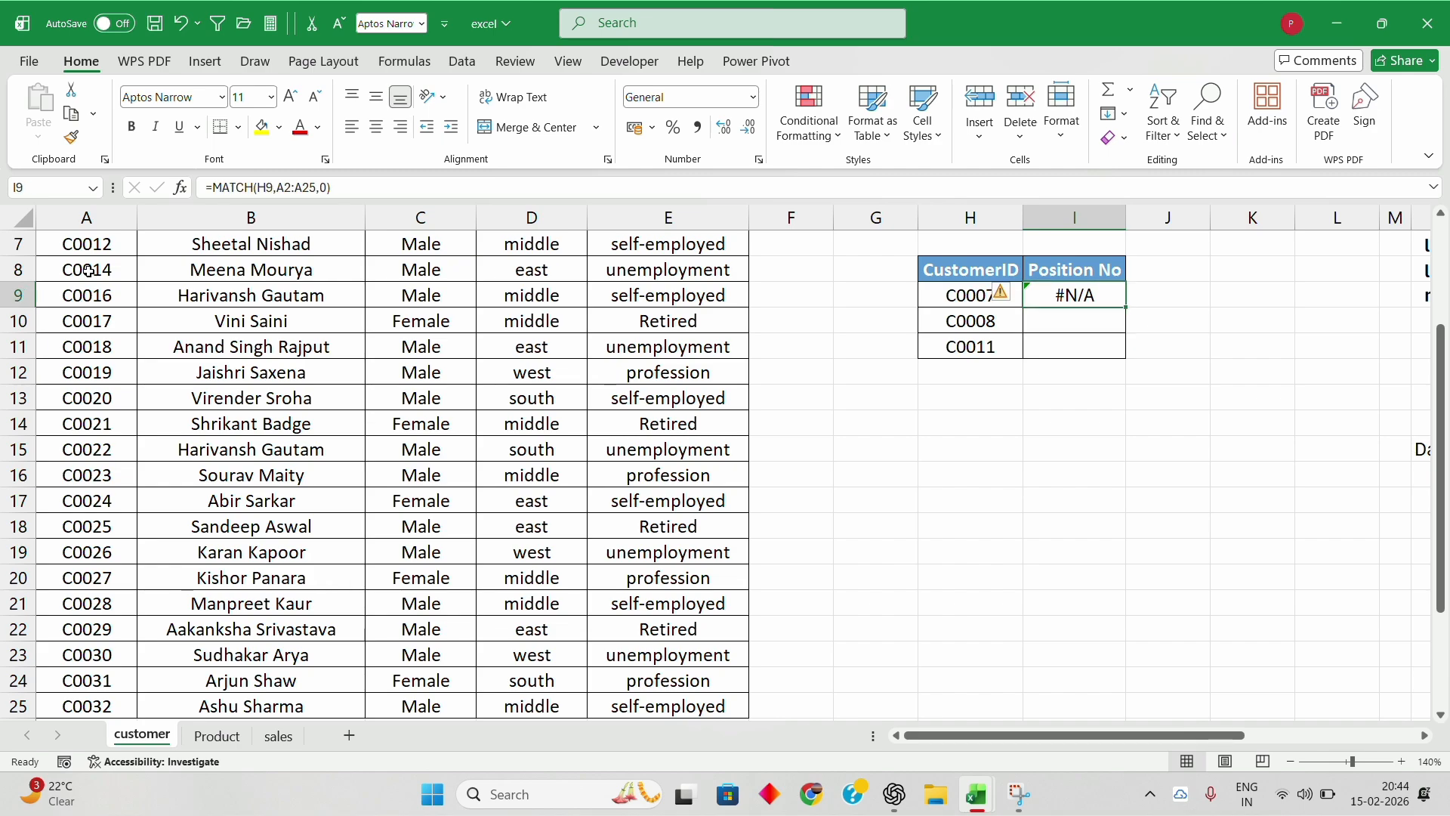
Step: Make the lookup array in the I9 formula absolute as $A$2:$A$25
key("F2")
key("Left")
key("Left")
key("Left")
key("Left")
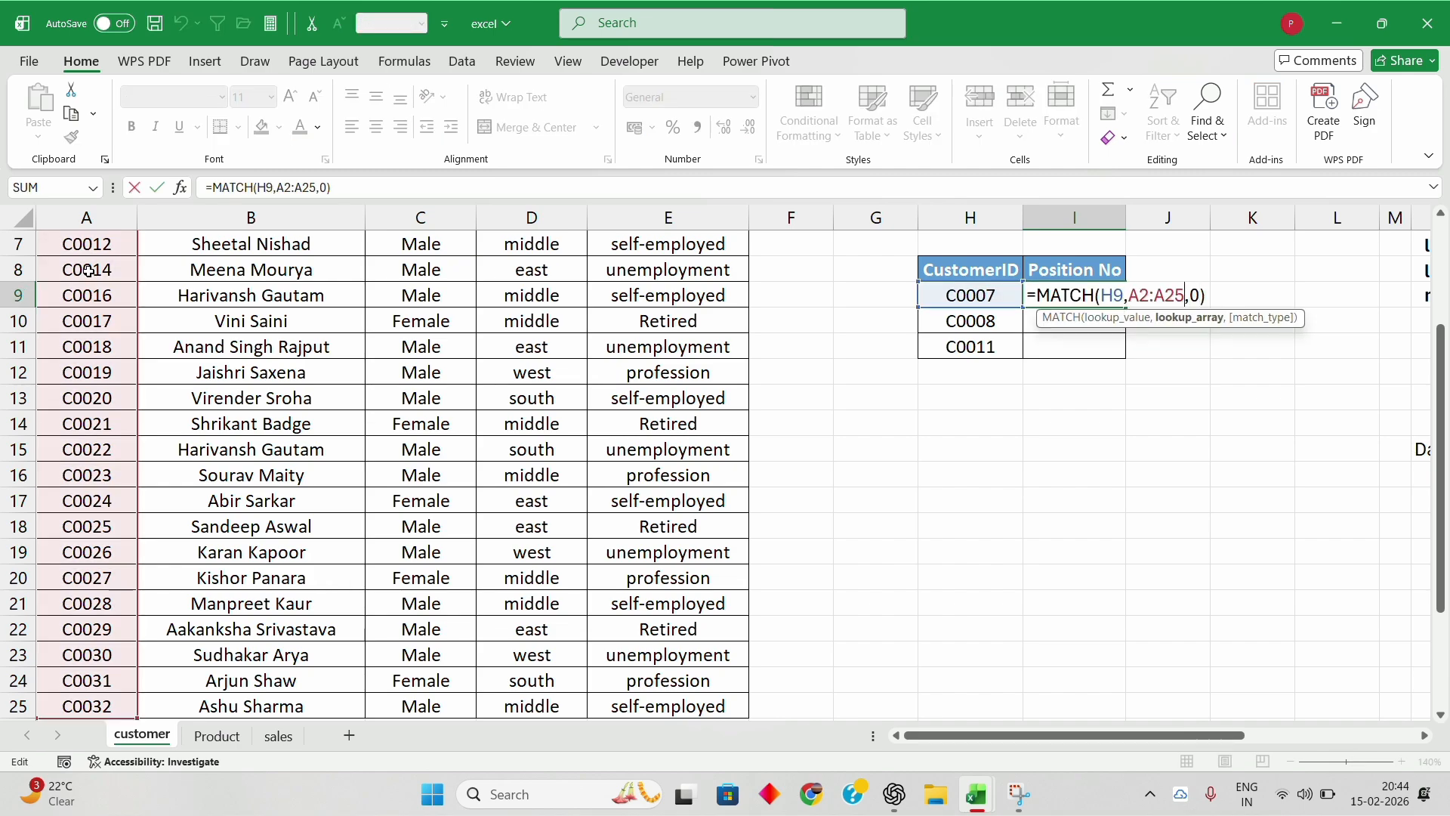
key("Left")
key("Left")
key("Left")
key("F4")
key("ctrl+Return")
Step: Fill the MATCH formula with lookup array $A$2:$A$25 from I9 down through I11
key("shift+Down")
key("shift+Down")
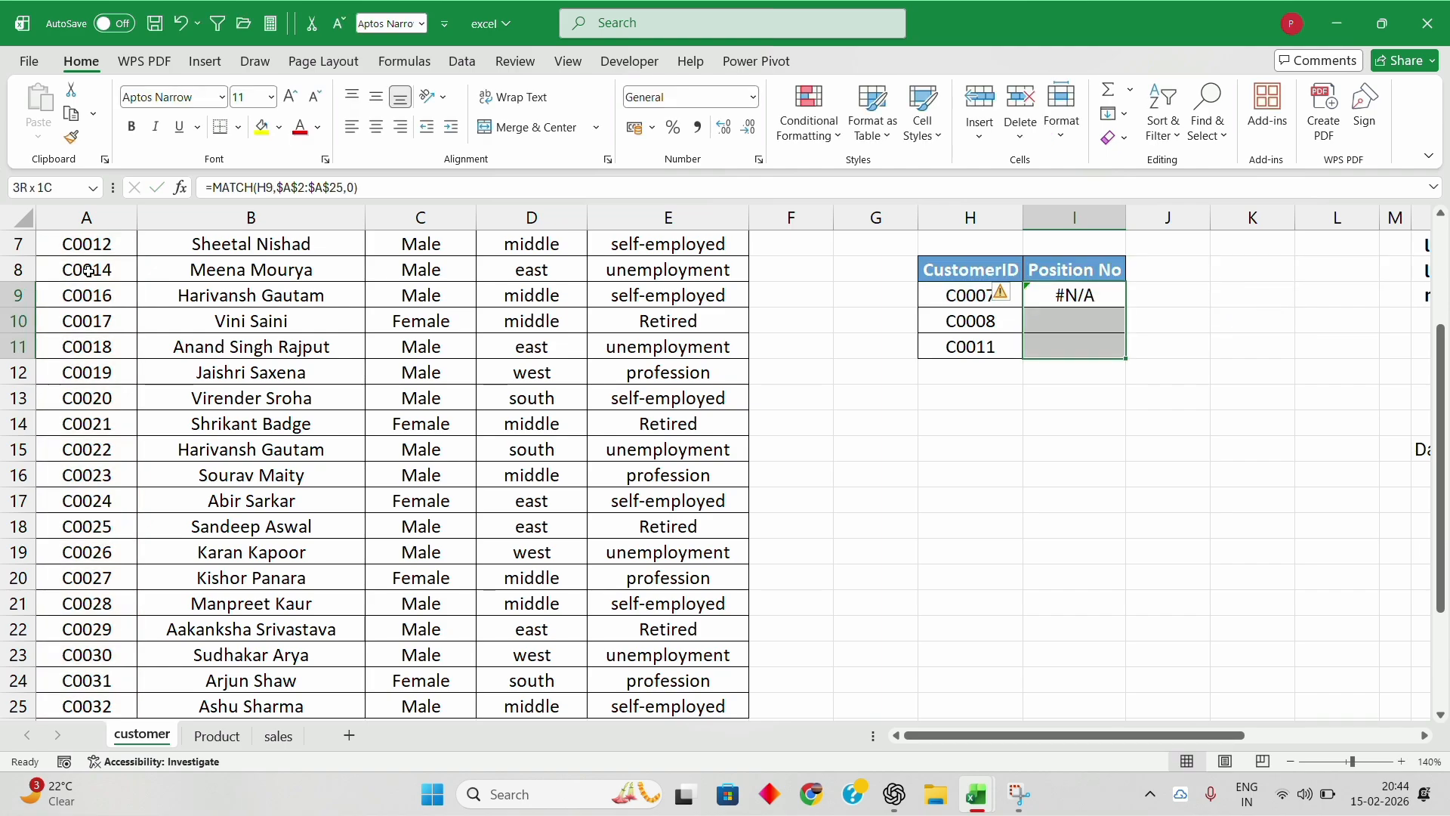
key("ctrl+d")
Step: Check the I10 position result by counting down the CustomerID column from A2 to the ID listed in H10
key("Down")
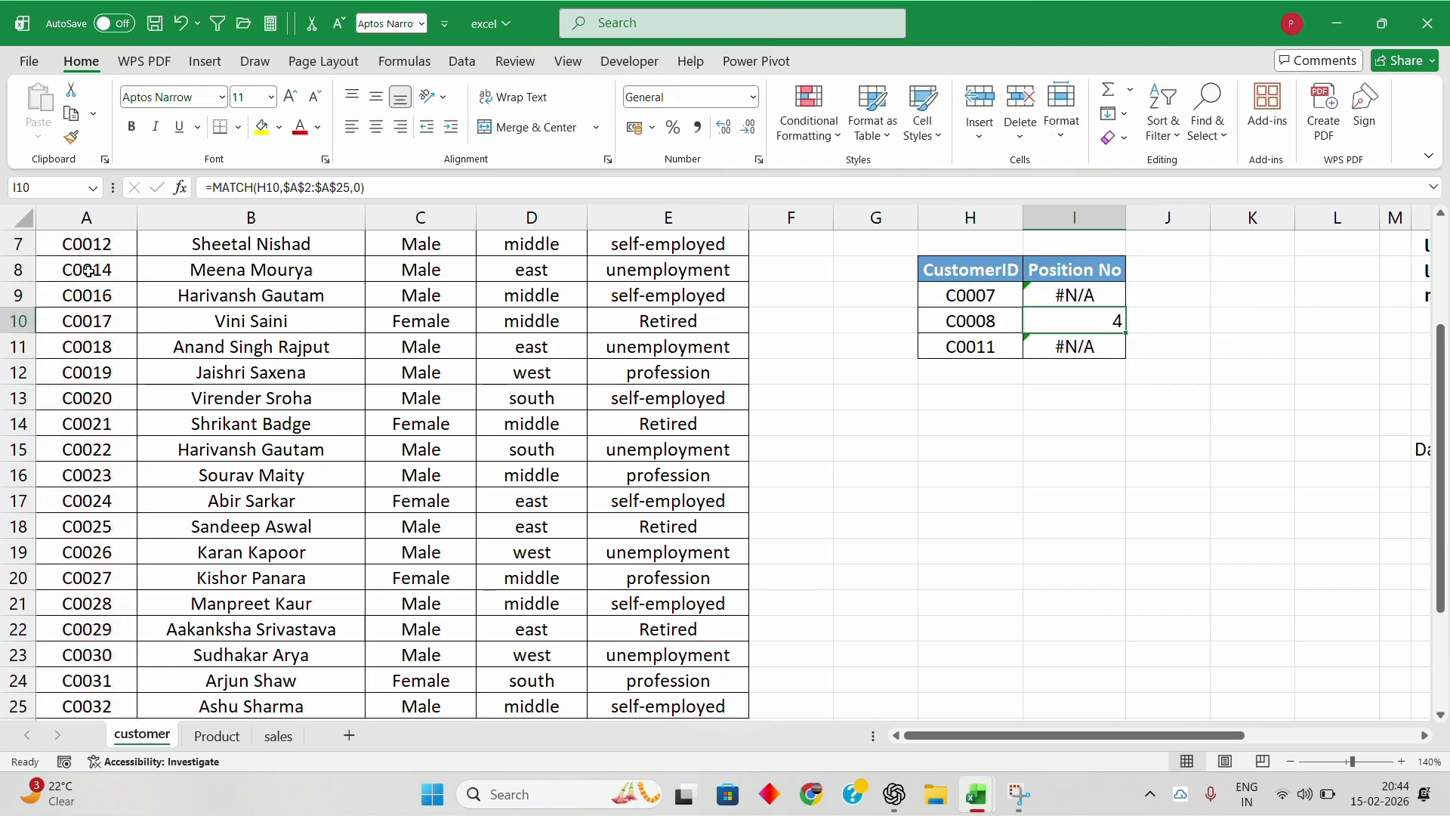
key("Left")
key("Left")
key("Left")
key("Left")
key("Left")
key("Left")
key("Left")
key("Left")
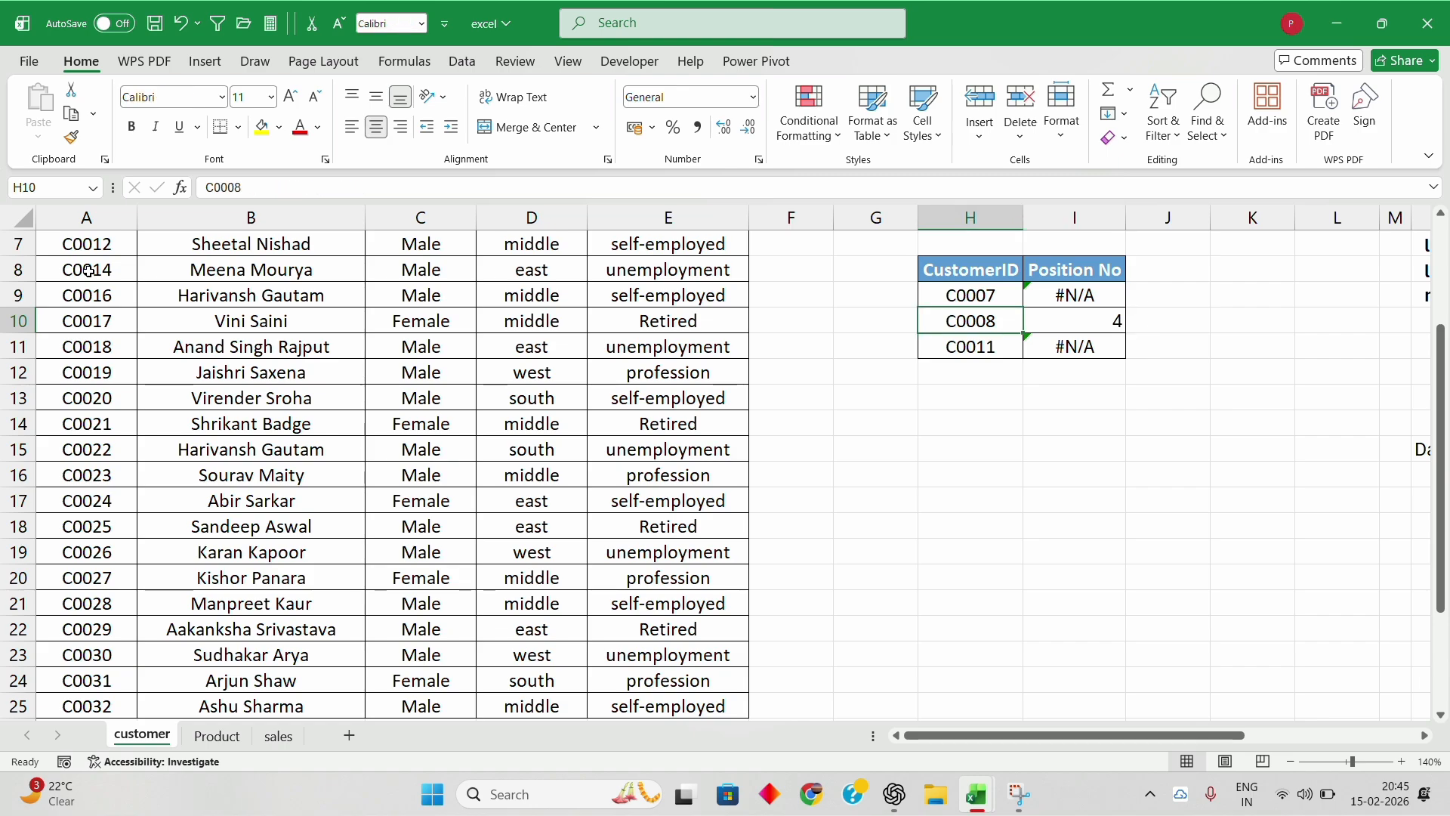
left_click(89, 270)
key("Up")
key("Up")
key("Up")
key("Up")
key("Up")
key("Up")
key("Up")
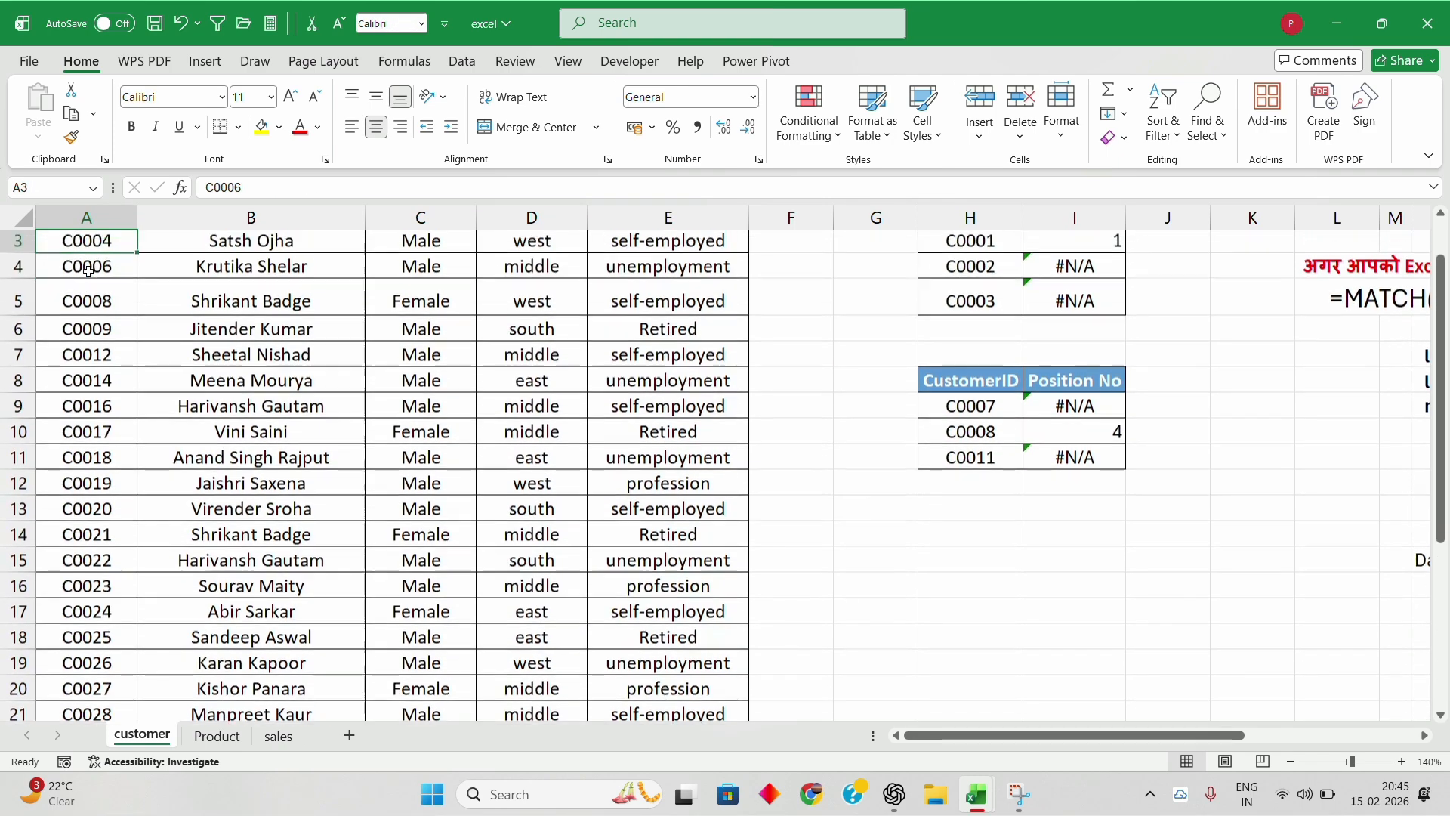
key("Down")
key("Down")
key("Up")
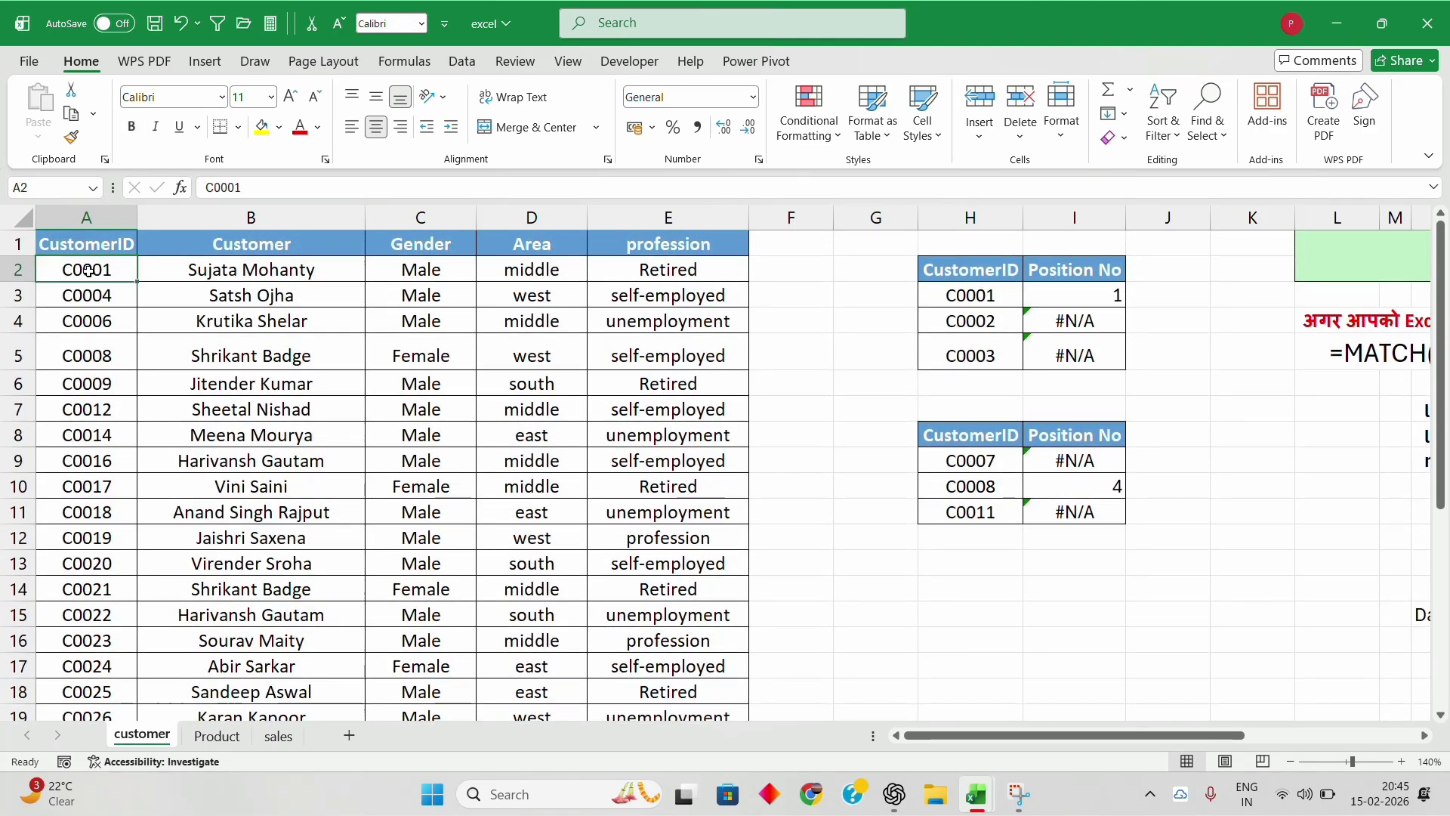
key("Down")
key("Down")
key("Down")
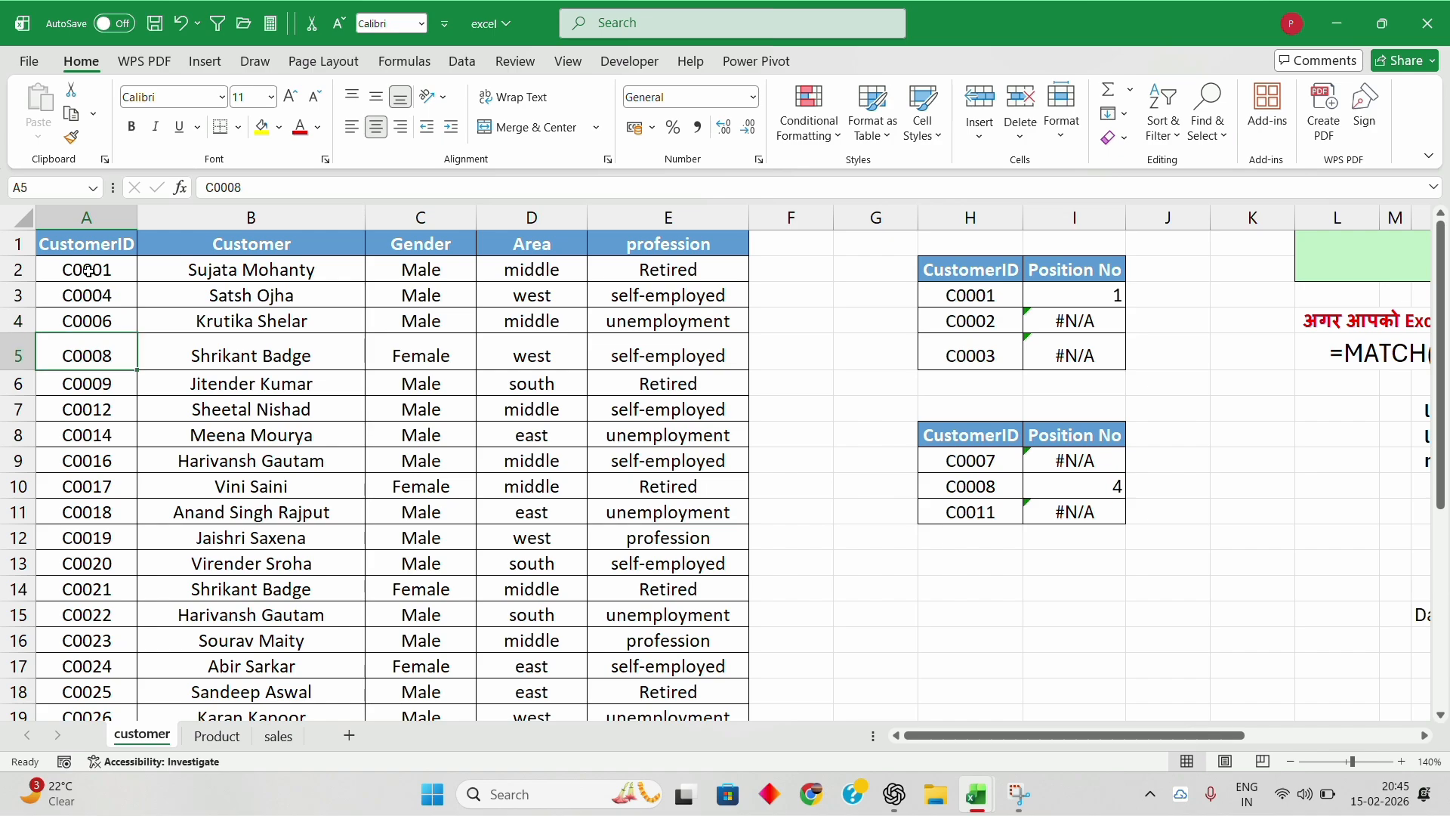
key("Right")
key("Right")
key("Right")
key("Right")
key("Right")
key("Right")
key("Right")
key("Down")
key("Down")
key("Down")
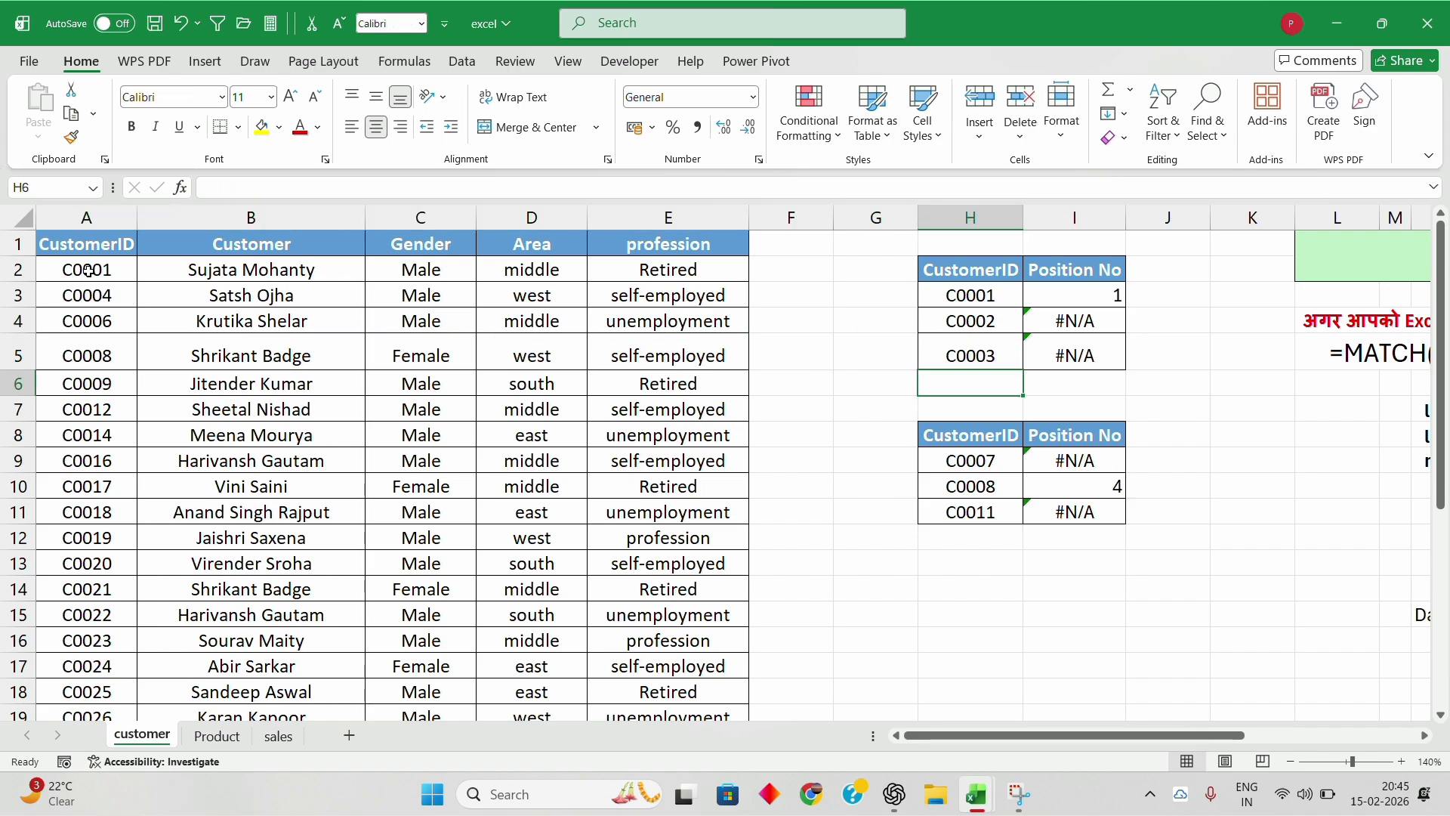
Step: Replace the lookup array in the I9 formula with the partial CustomerID range A4:A9
key("Right")
key("Down")
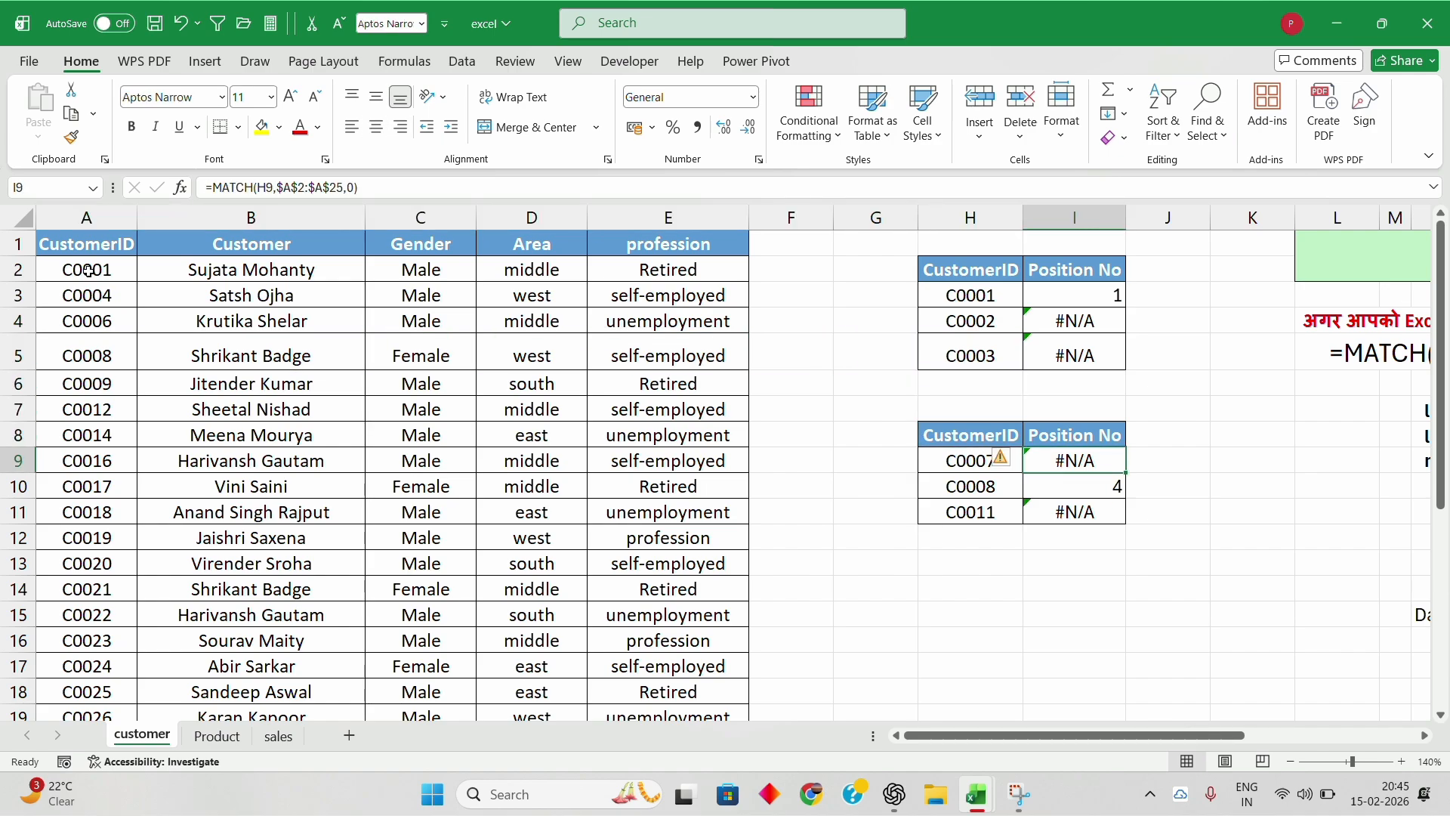
key("F2")
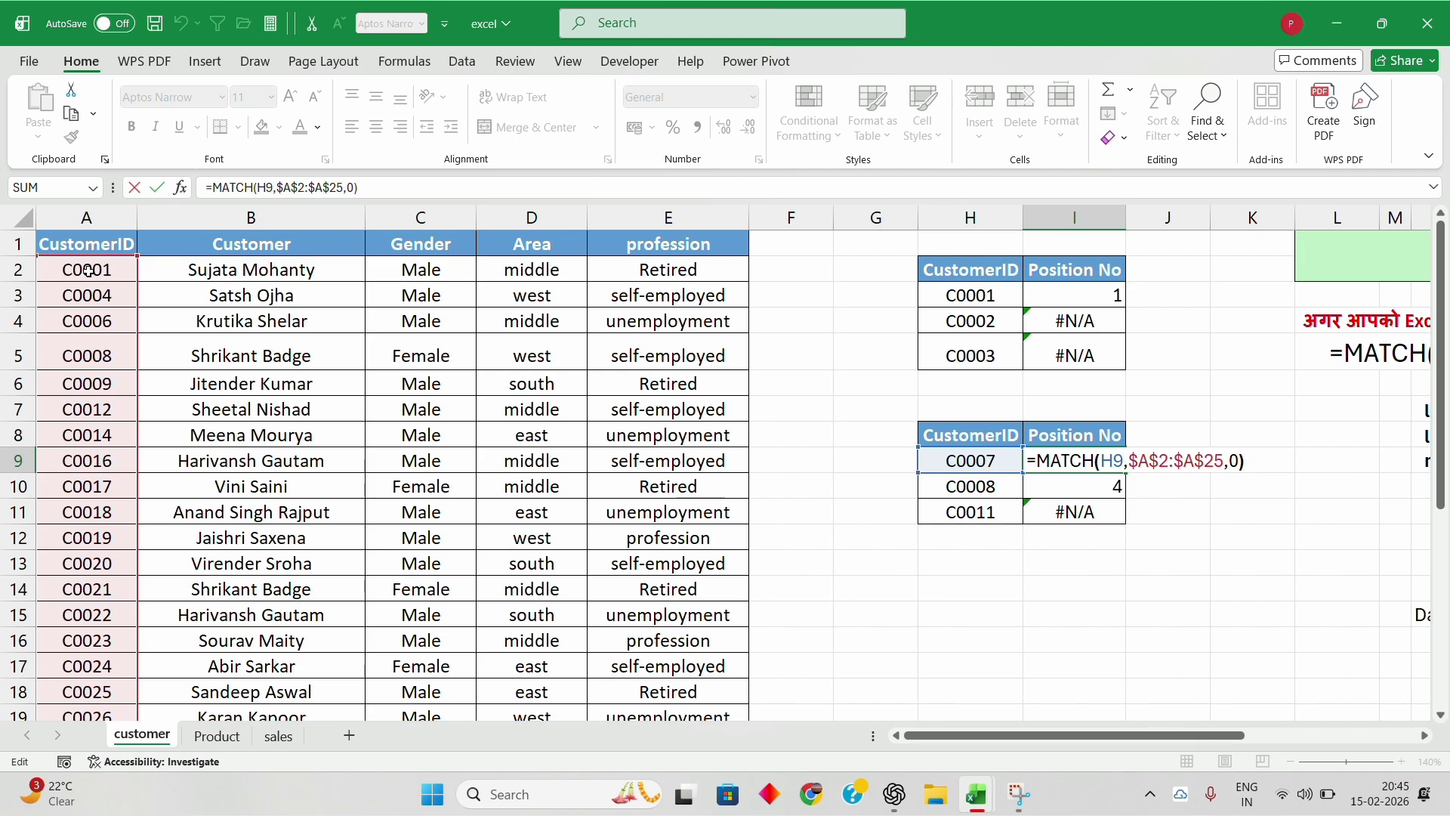
key("Left")
key("Left")
key("Left")
key("Right")
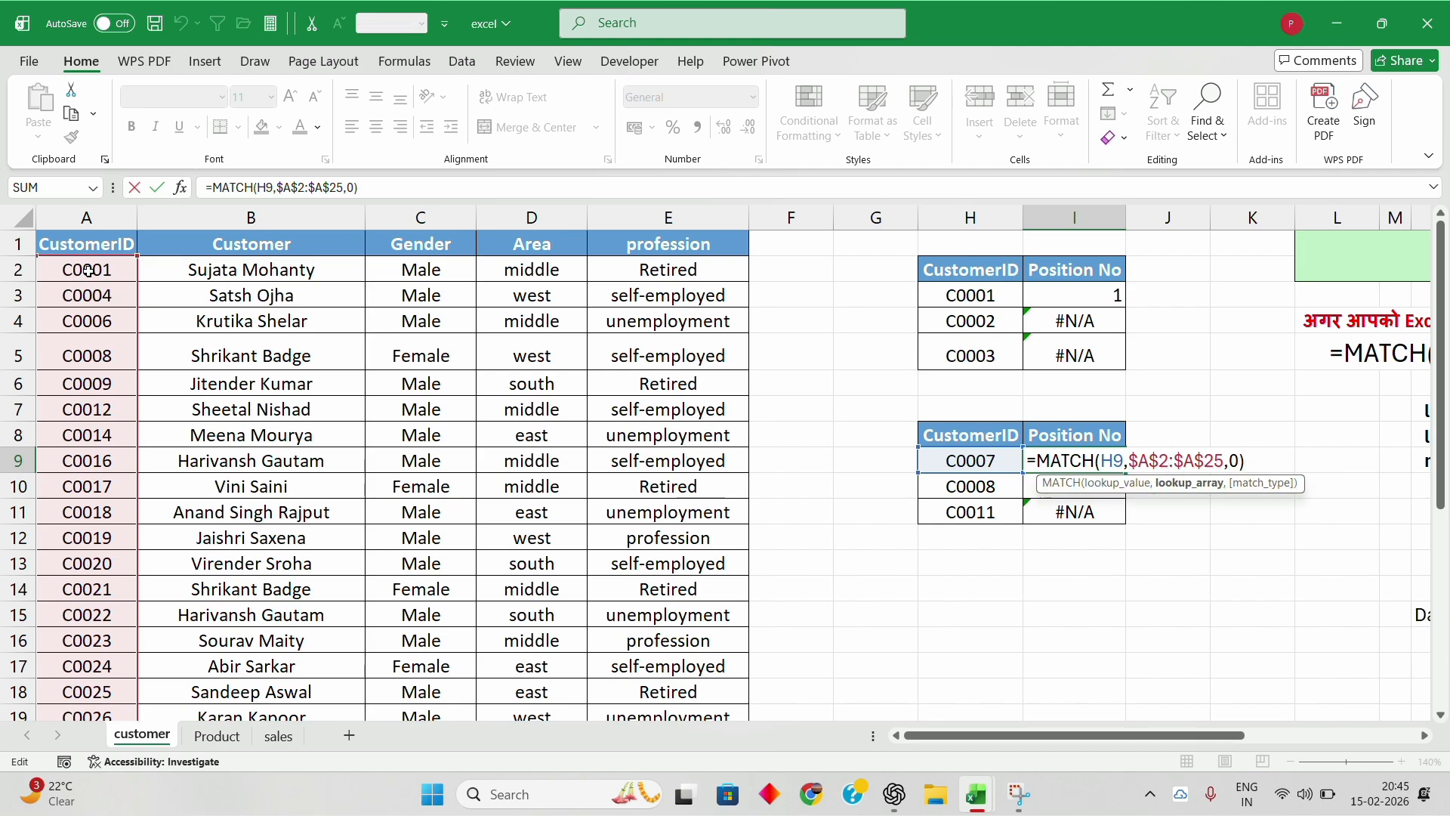
key("Right")
key("shift+Left")
key("shift+Left")
key("shift+Left")
key("shift+Left")
key("shift+Left")
key("shift+Left")
key("shift+Left")
key("shift+Left")
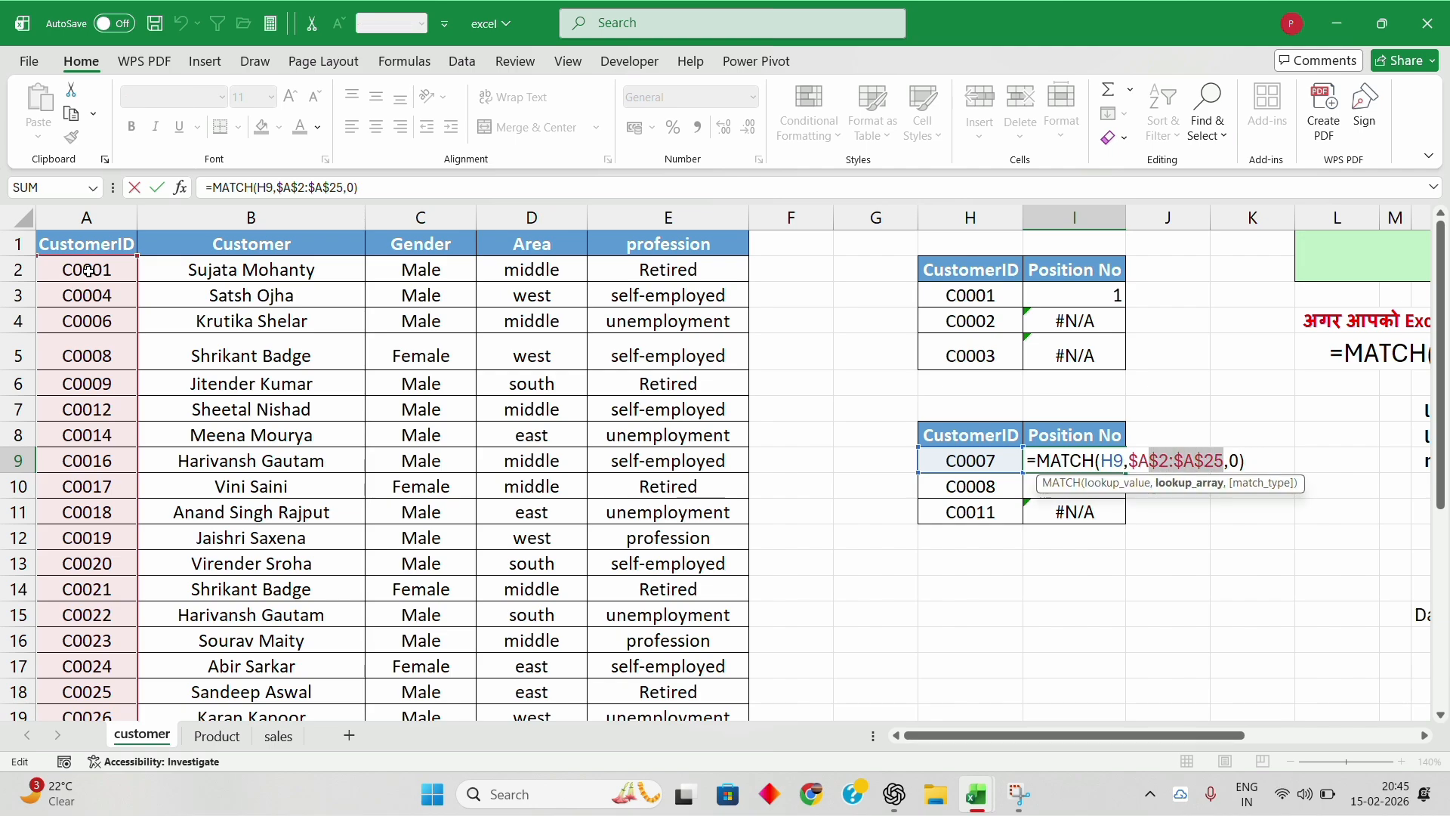
key("shift+Left")
key("shift+Left")
key("BackSpace")
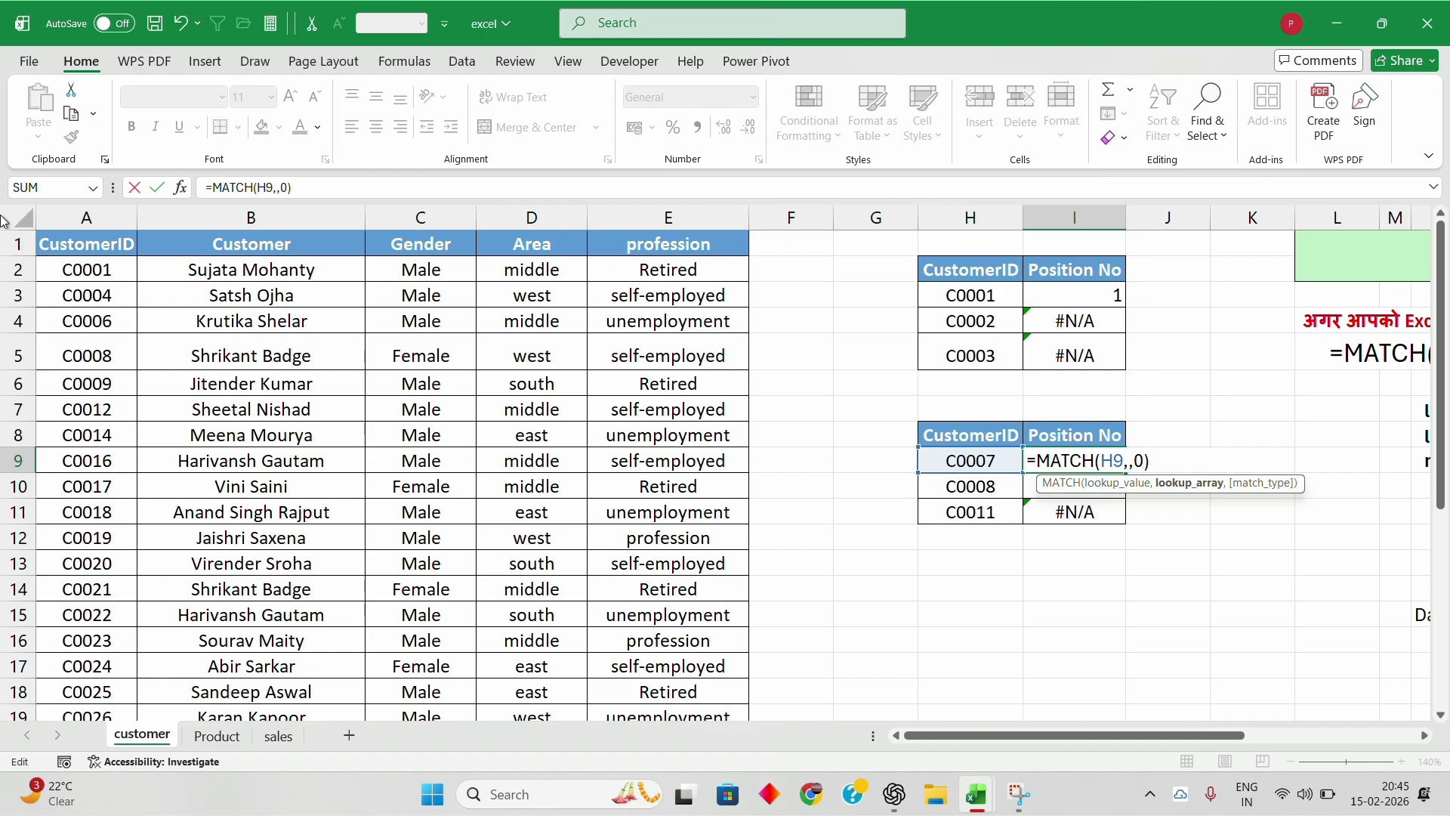
left_click_drag(92, 324, 93, 325)
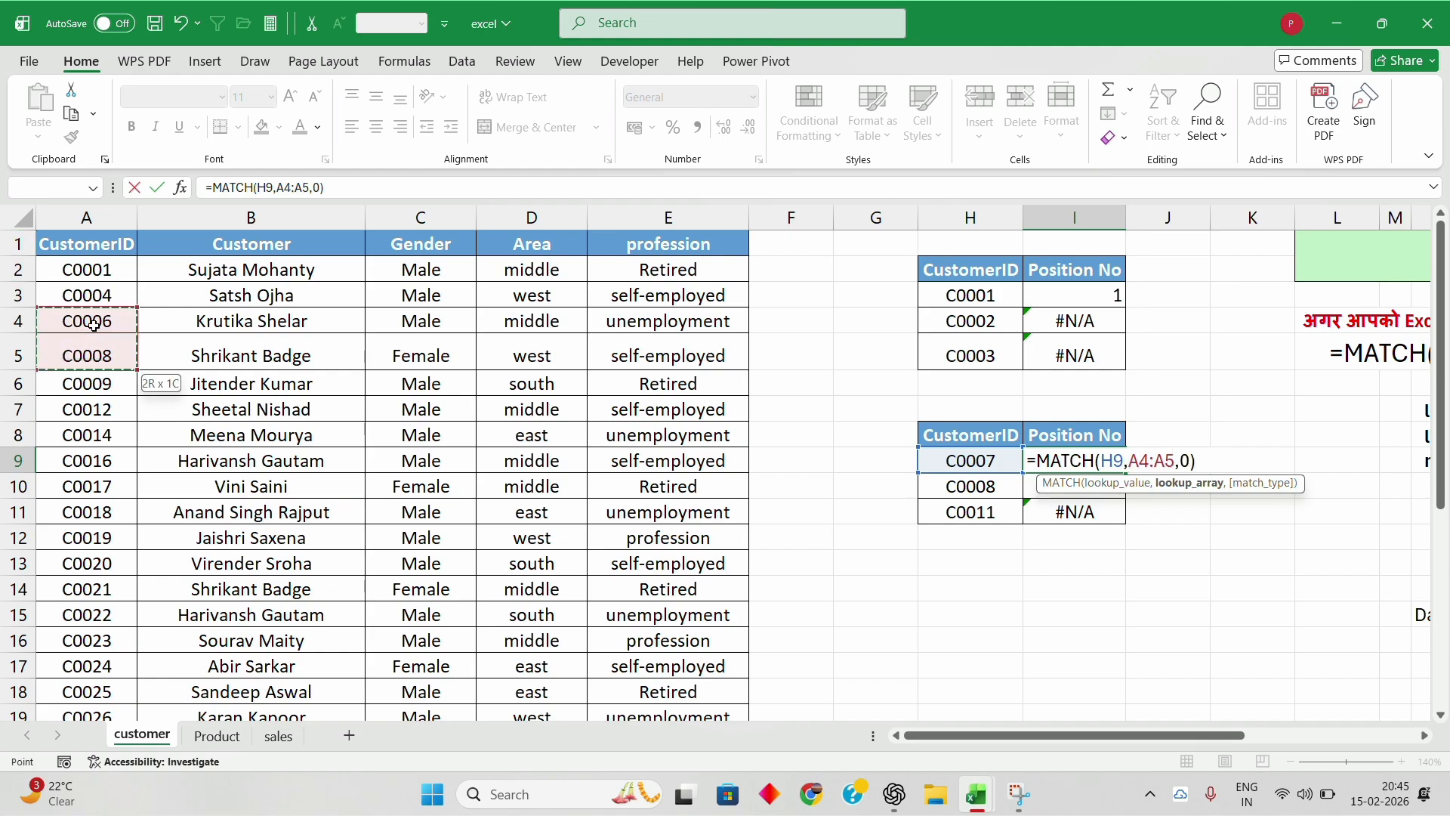
key("shift+Down")
key("shift+Down")
key("shift+Down")
key("shift+Down")
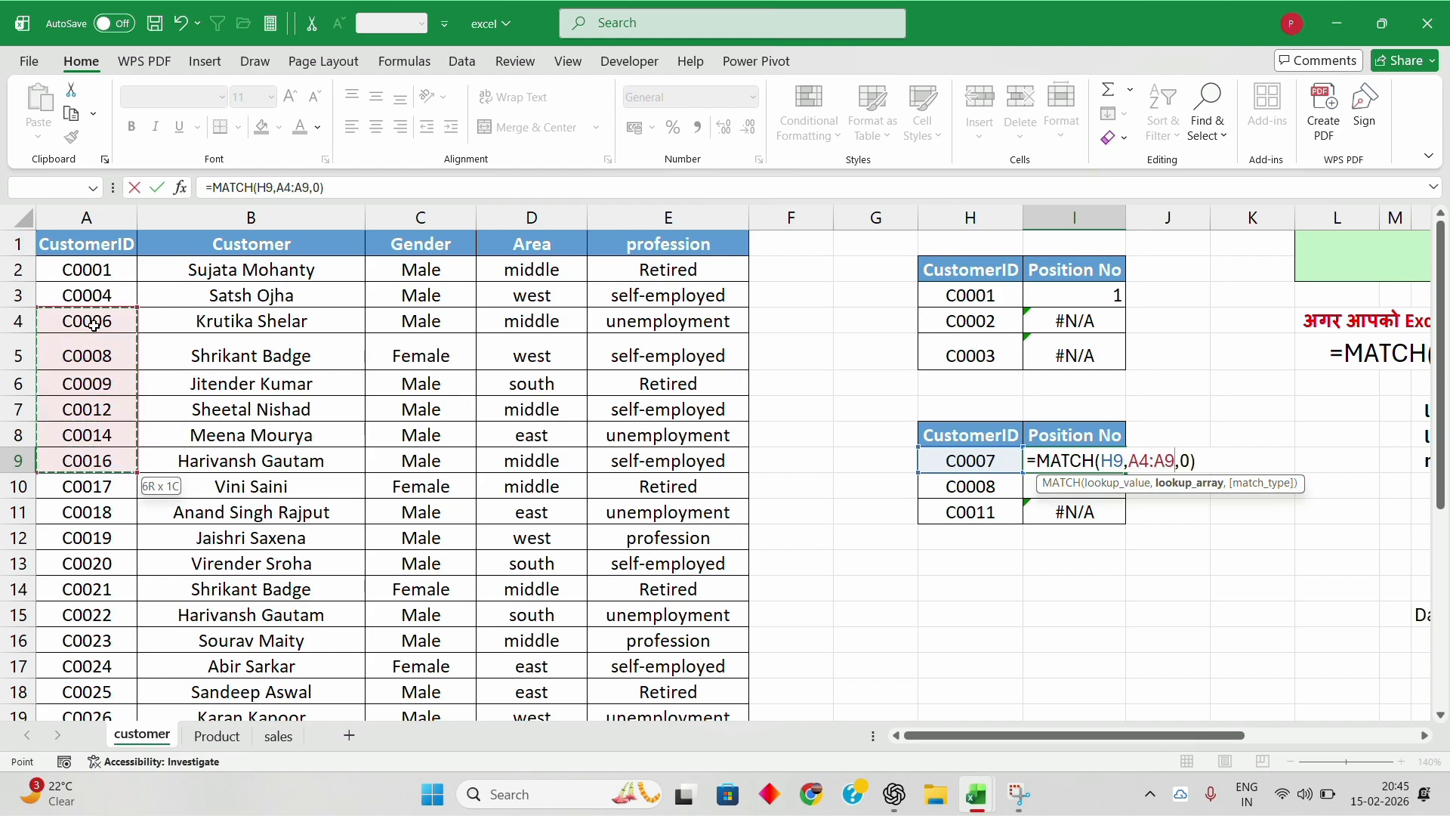
Step: Make the new lookup array in the I9 formula absolute as $A$4:$A$9
left_click(1190, 460)
key("Left")
key("Left")
key("Left")
key("Left")
key("Left")
key("shift+Right")
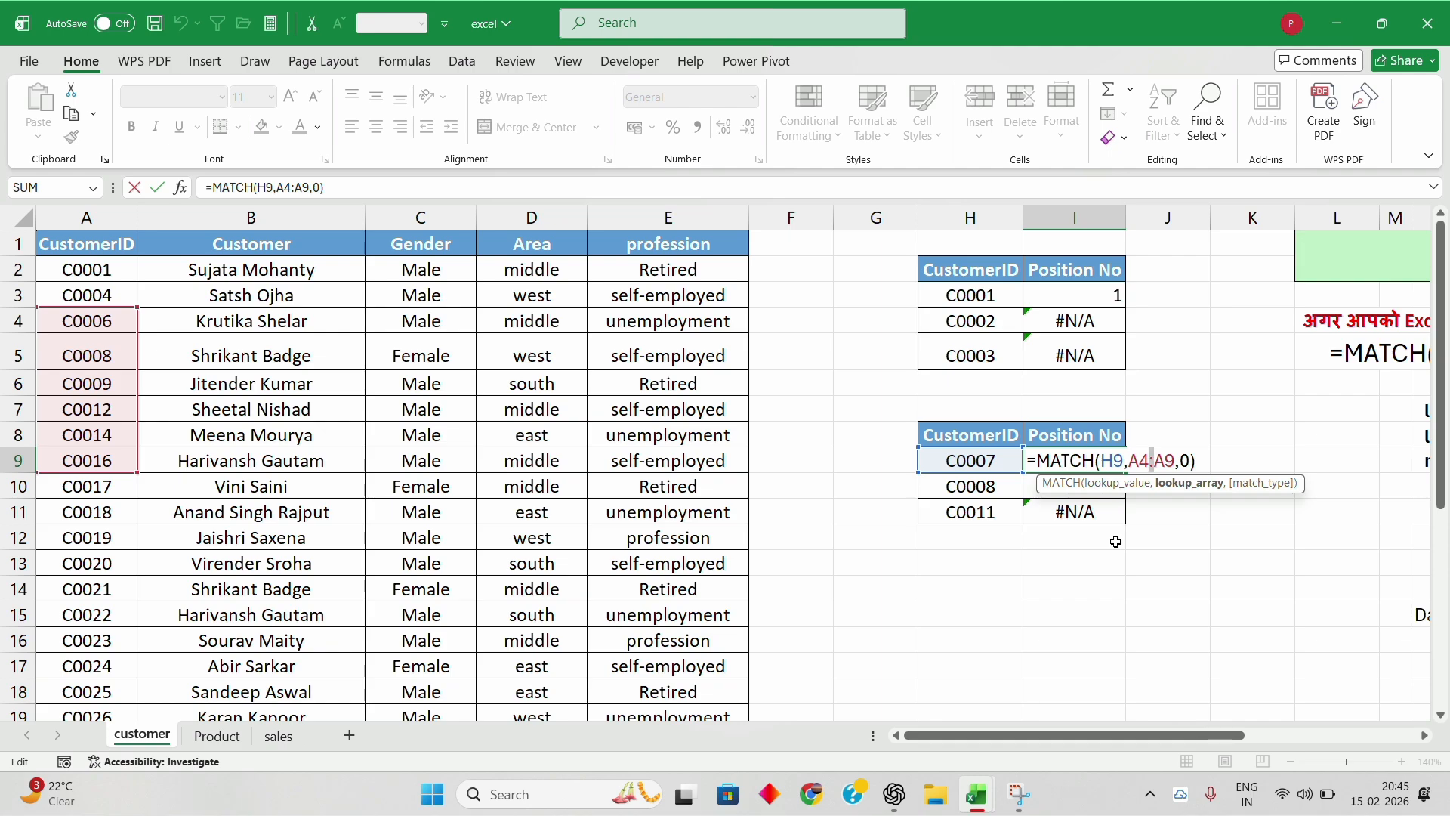
key("F4")
key("ctrl+Return")
Step: Fill the I9 formula with lookup array $A$4:$A$9 down through I11
key("shift+Down")
key("shift+Down")
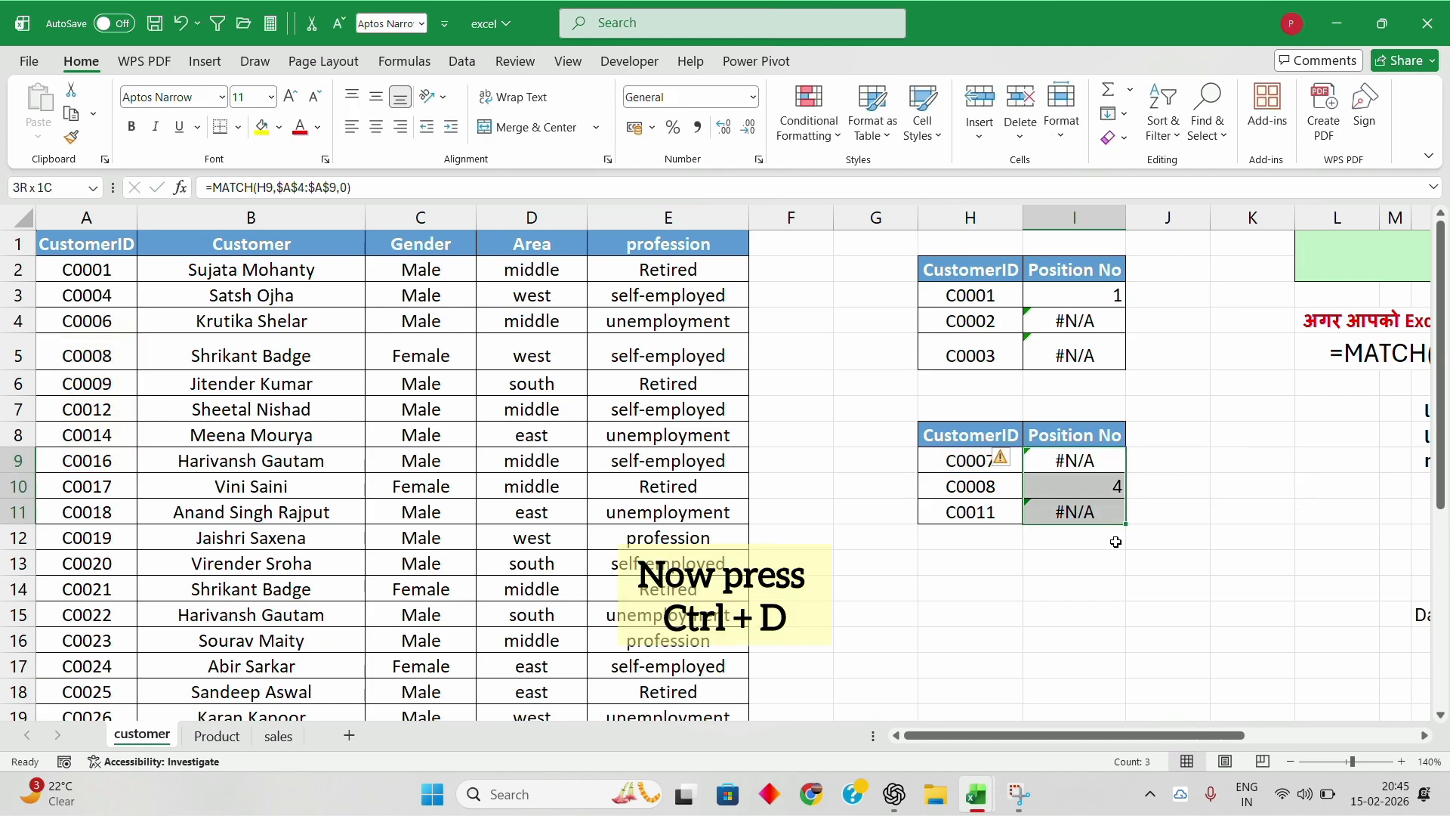
key("ctrl+d")
key("Down")
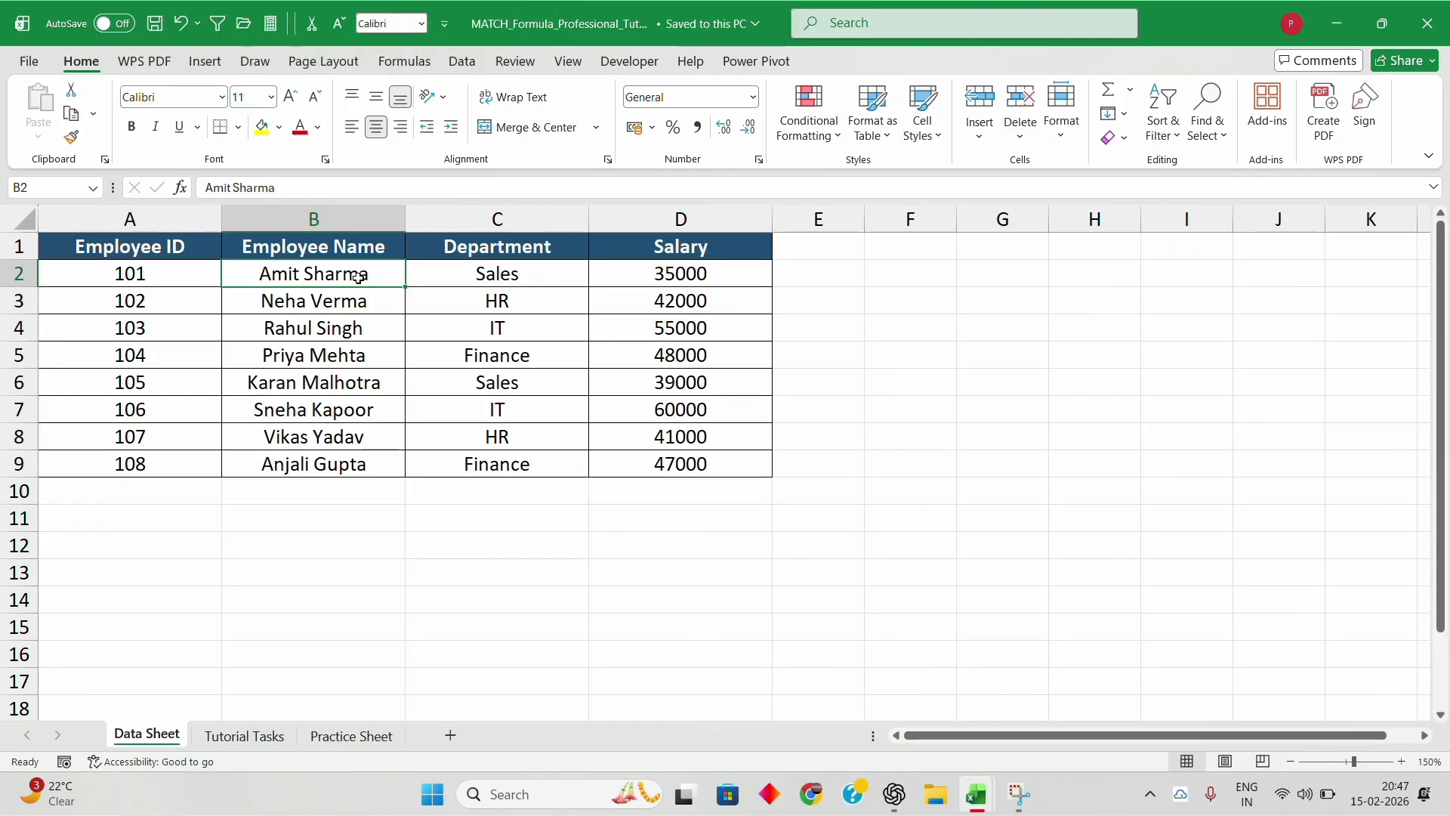
Step: Examine the Employee ID, Employee Name, Department and Salary columns of the Data Sheet one after another
key("Up")
key("Left")
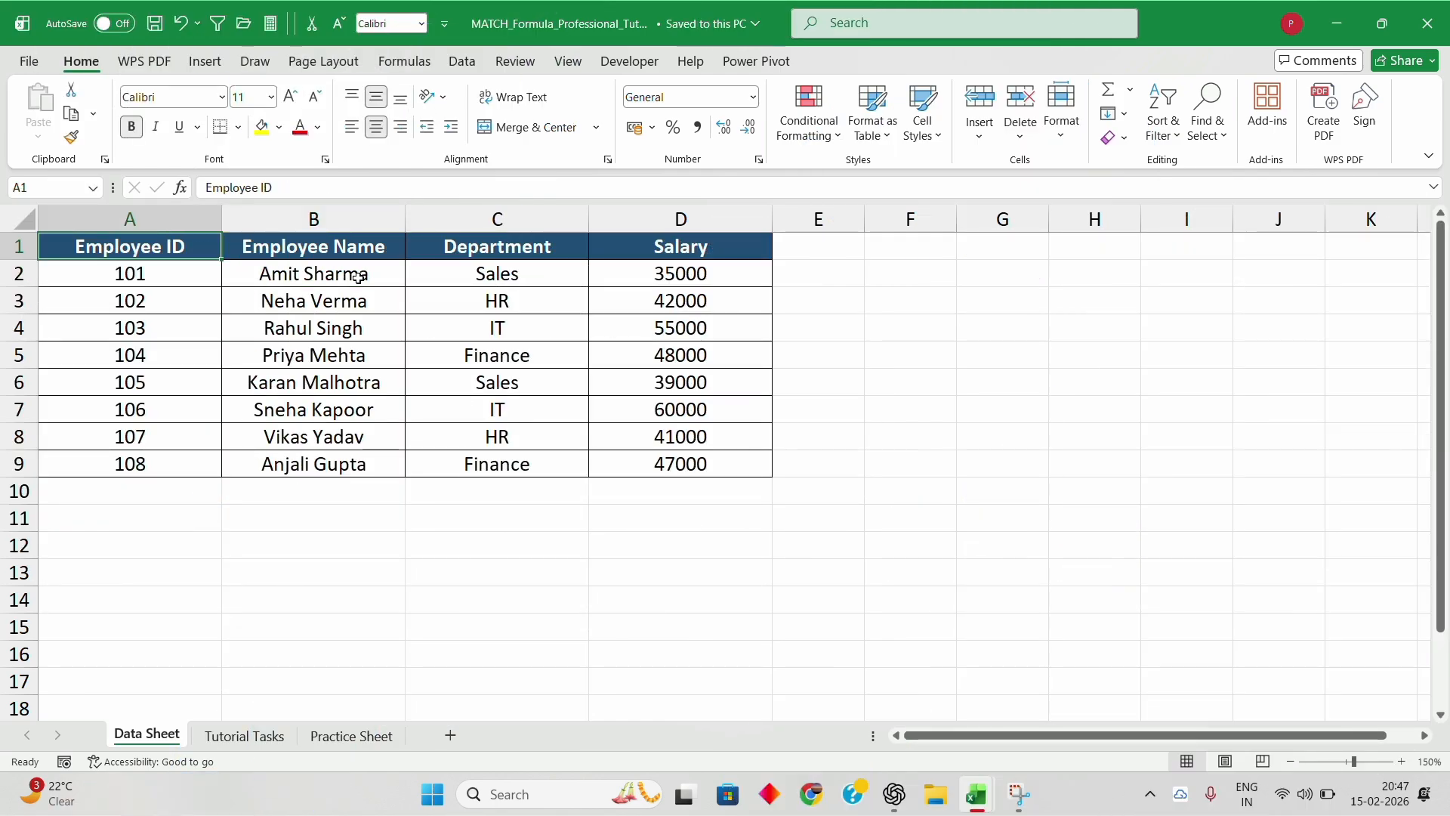
key("ctrl+shift+Down")
key("Right")
key("ctrl+shift+Down")
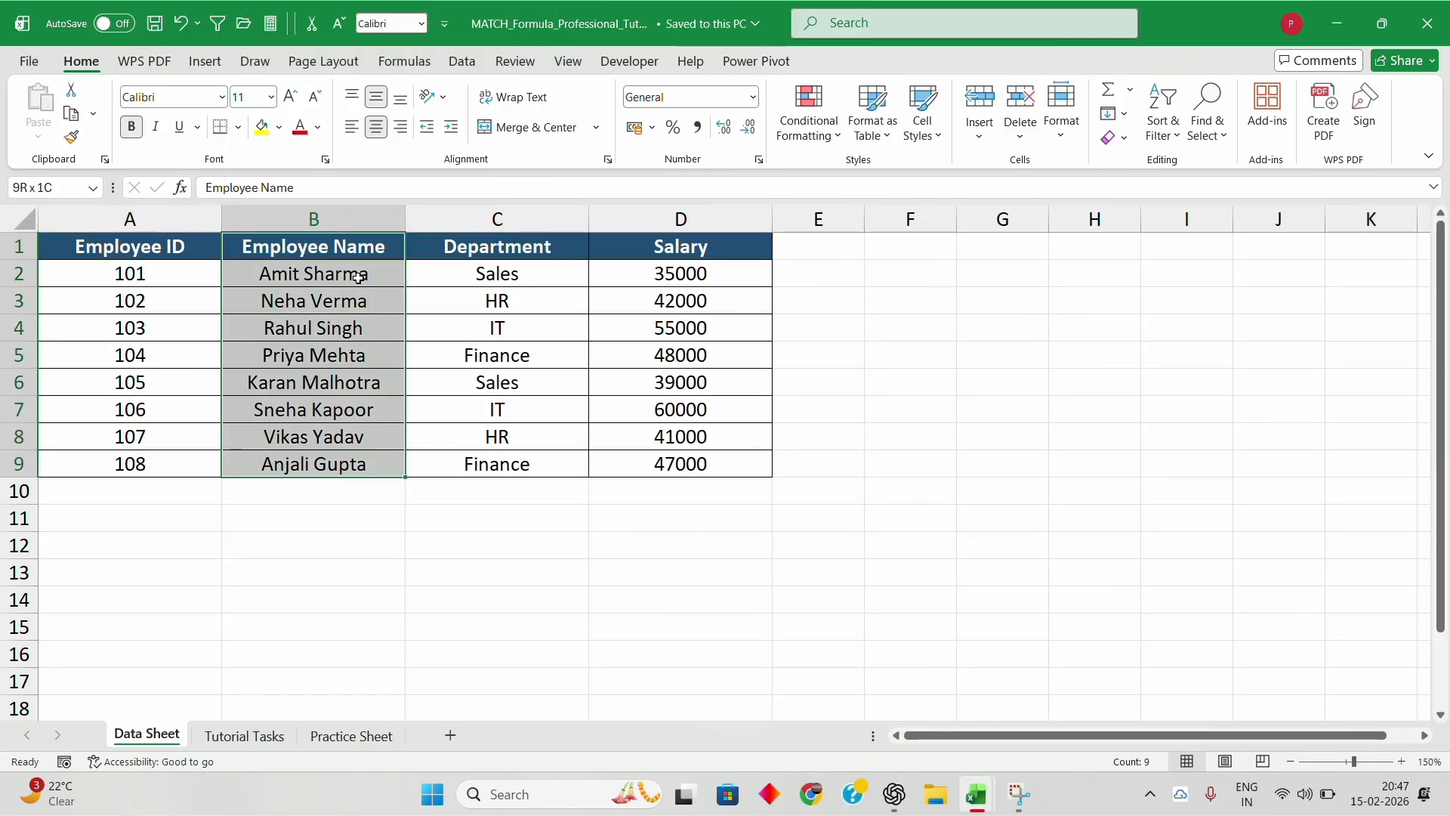
key("Right")
key("ctrl+shift+Down")
key("Right")
key("ctrl+shift+Down")
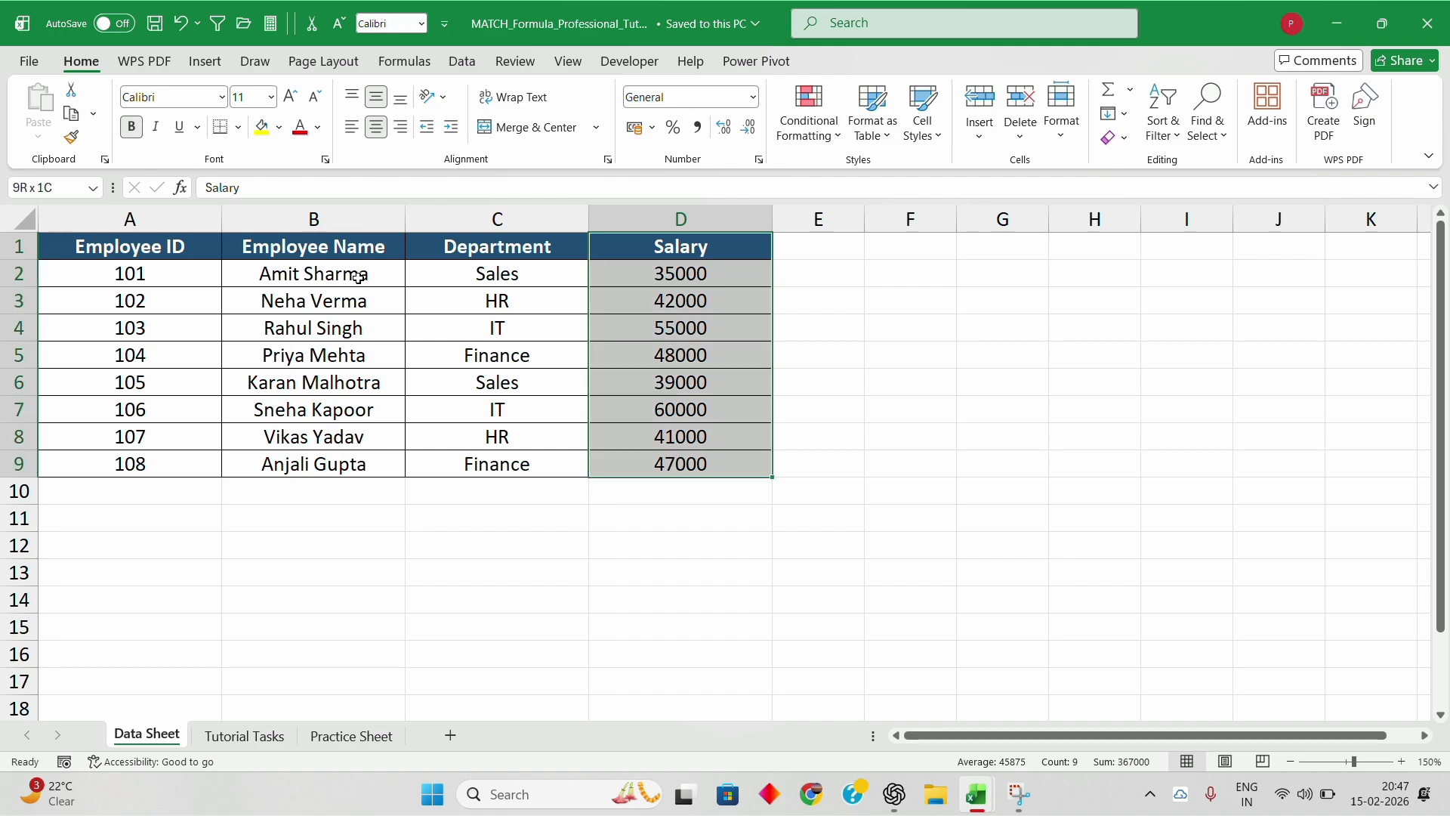
Step: Open the Practice Sheet and examine the search value, lookup range and formula columns of its first practice row
key("ctrl+Home")
key("Right")
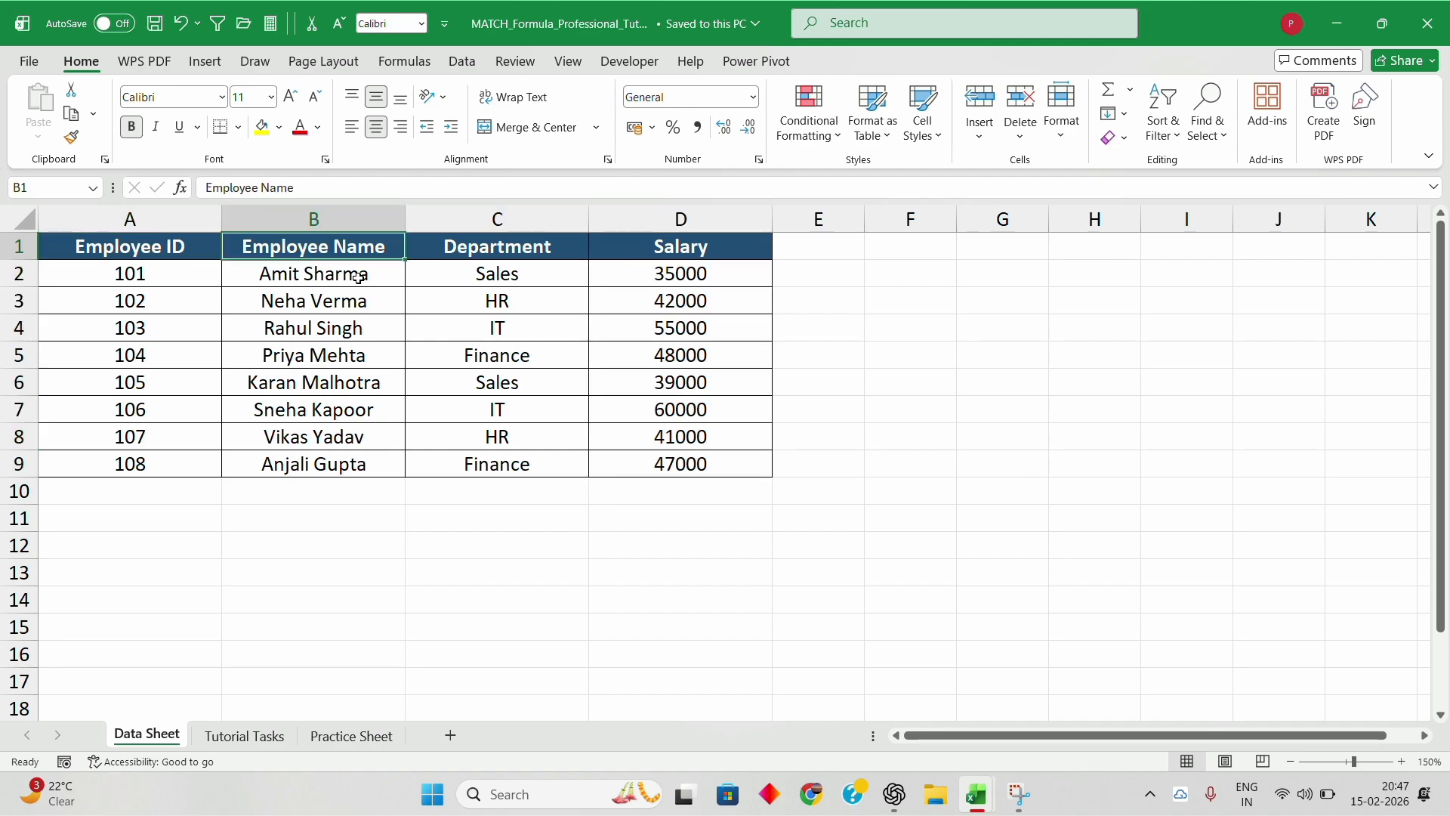
key("ctrl+Page_Down")
key("ctrl+Page_Down")
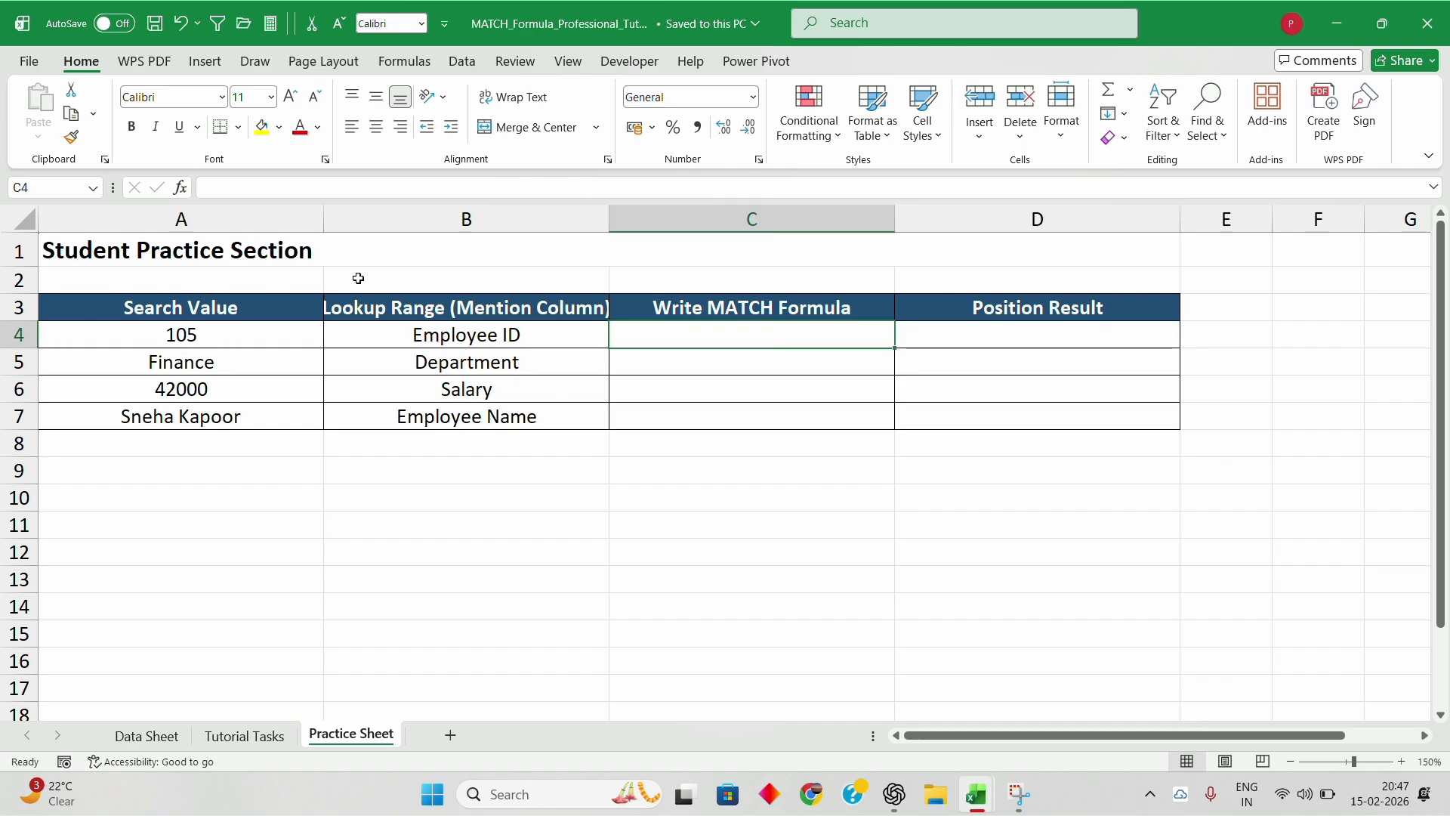
key("Left")
key("Left")
key("Right")
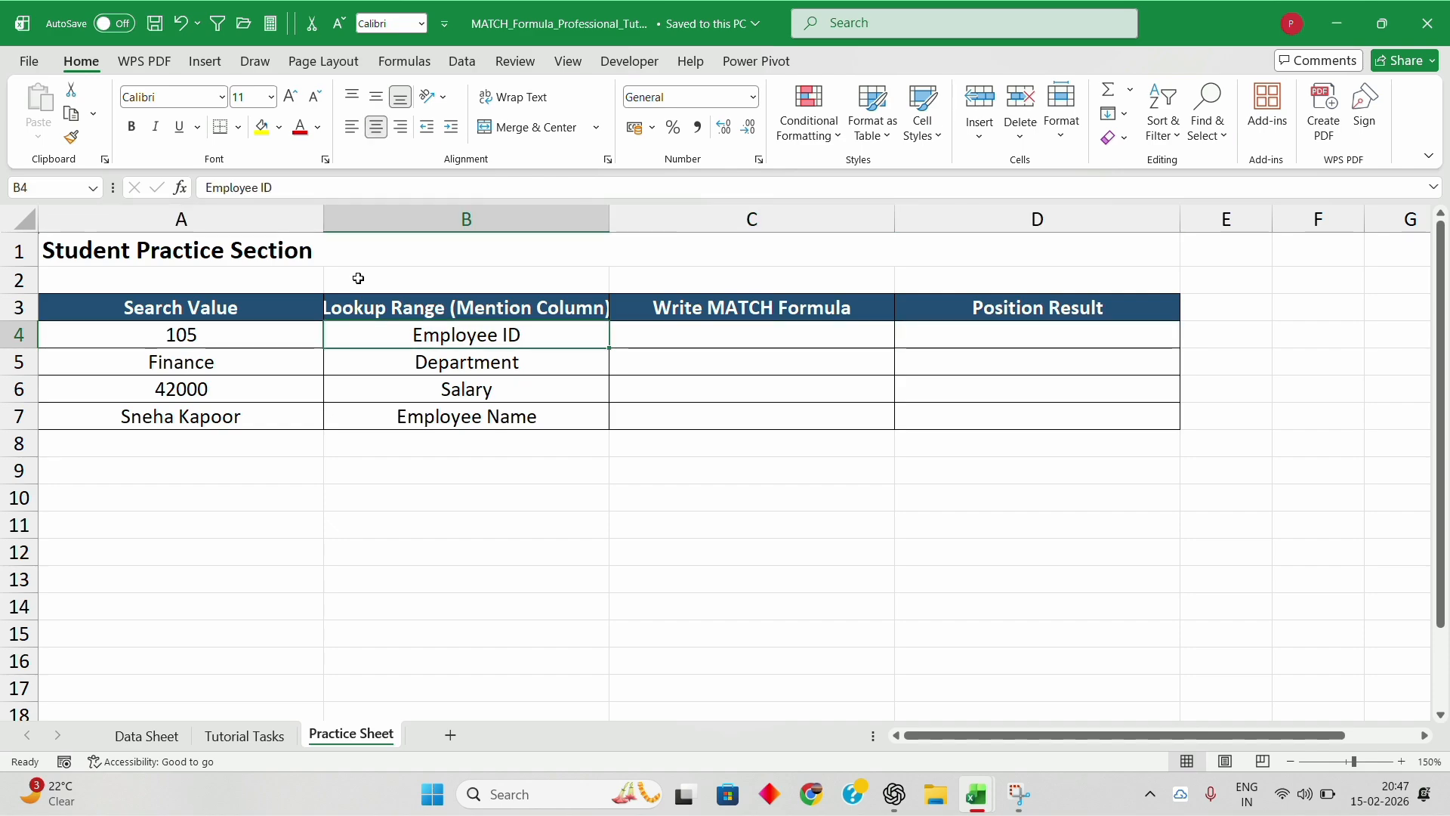
key("Right")
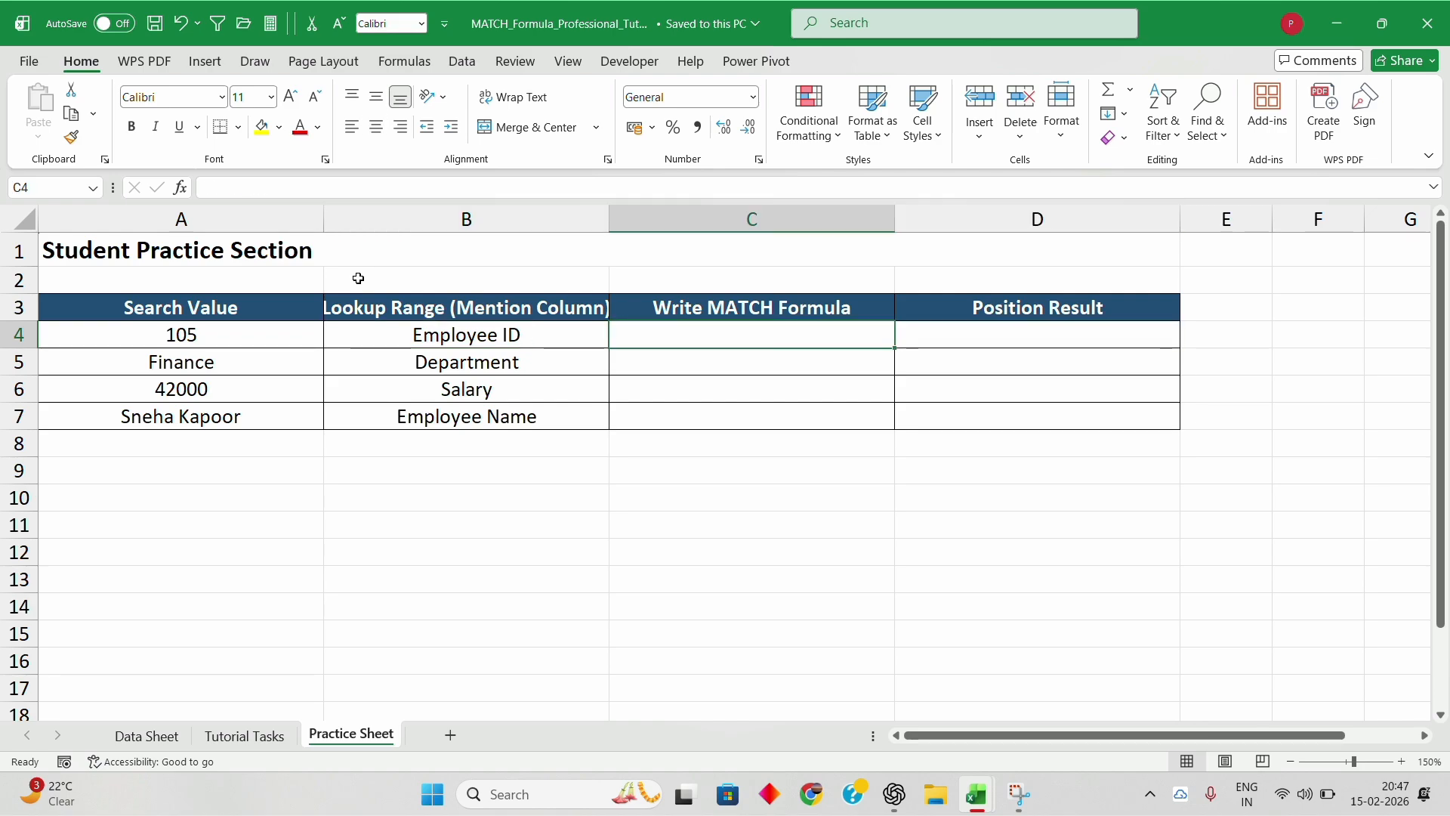
Step: Start a MATCH formula in D4 of the Practice Sheet with A4 as the lookup value
key("Right")
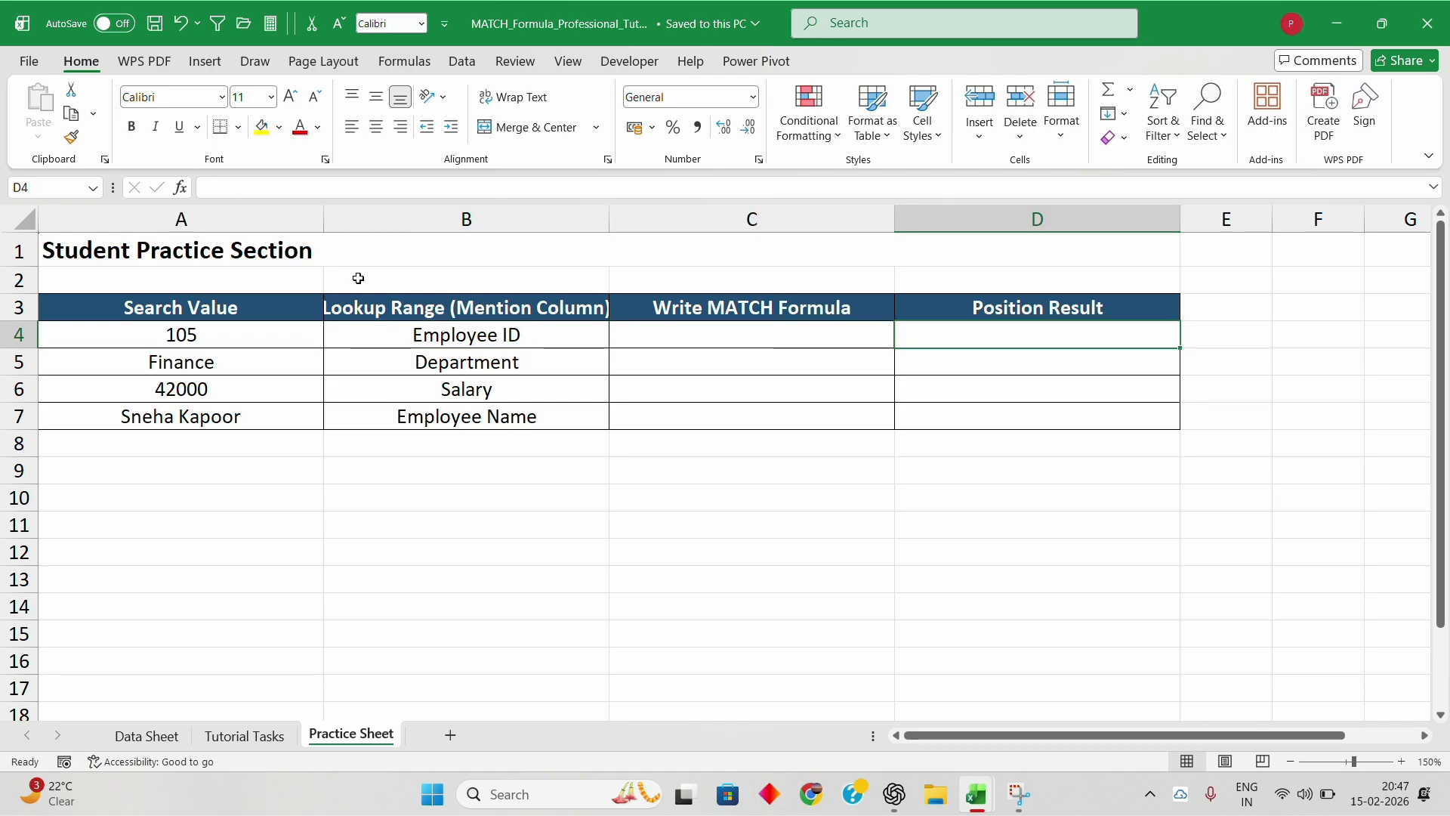
type("=match")
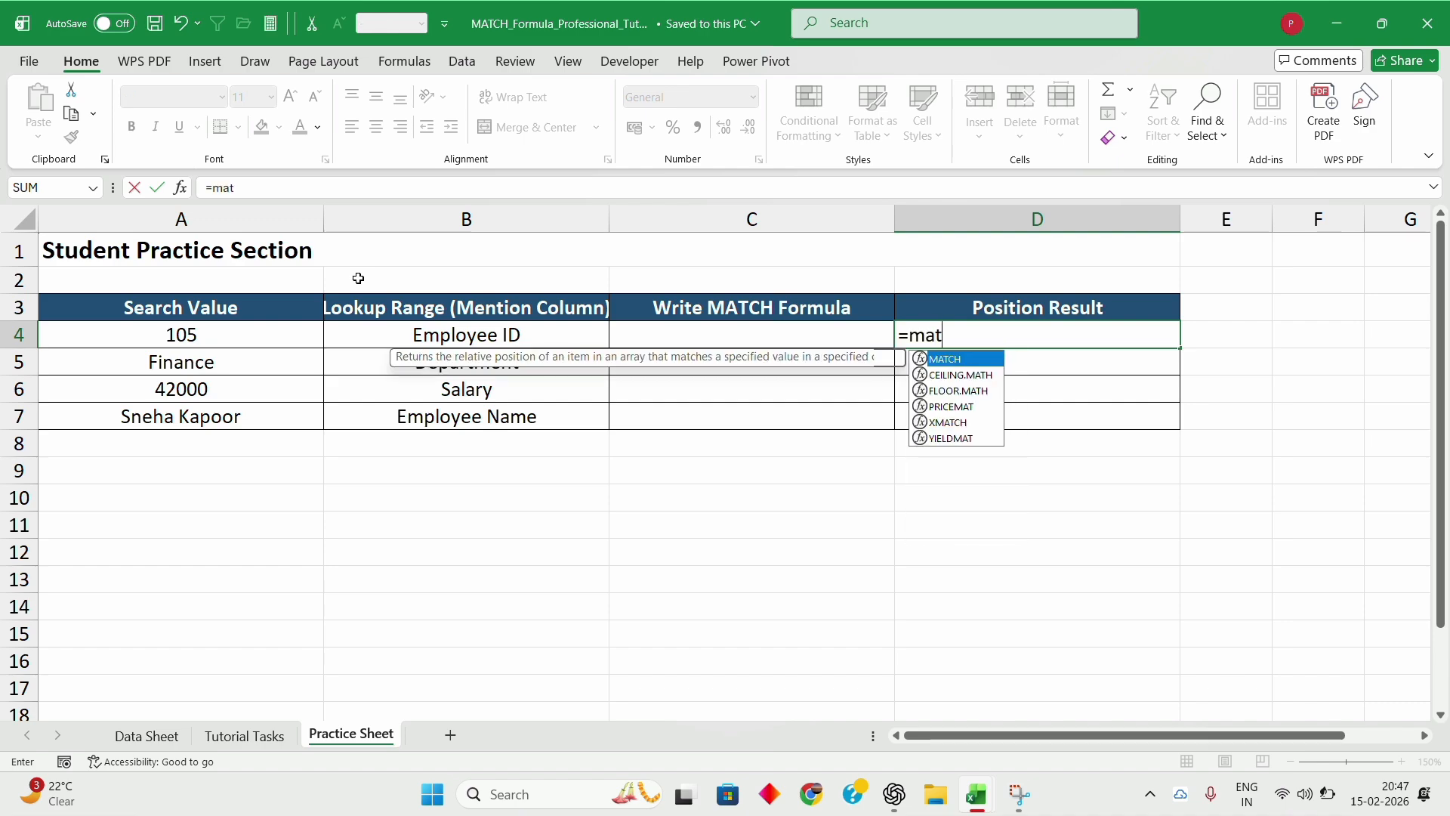
key("Tab")
key("Left")
key("Left")
key("Left")
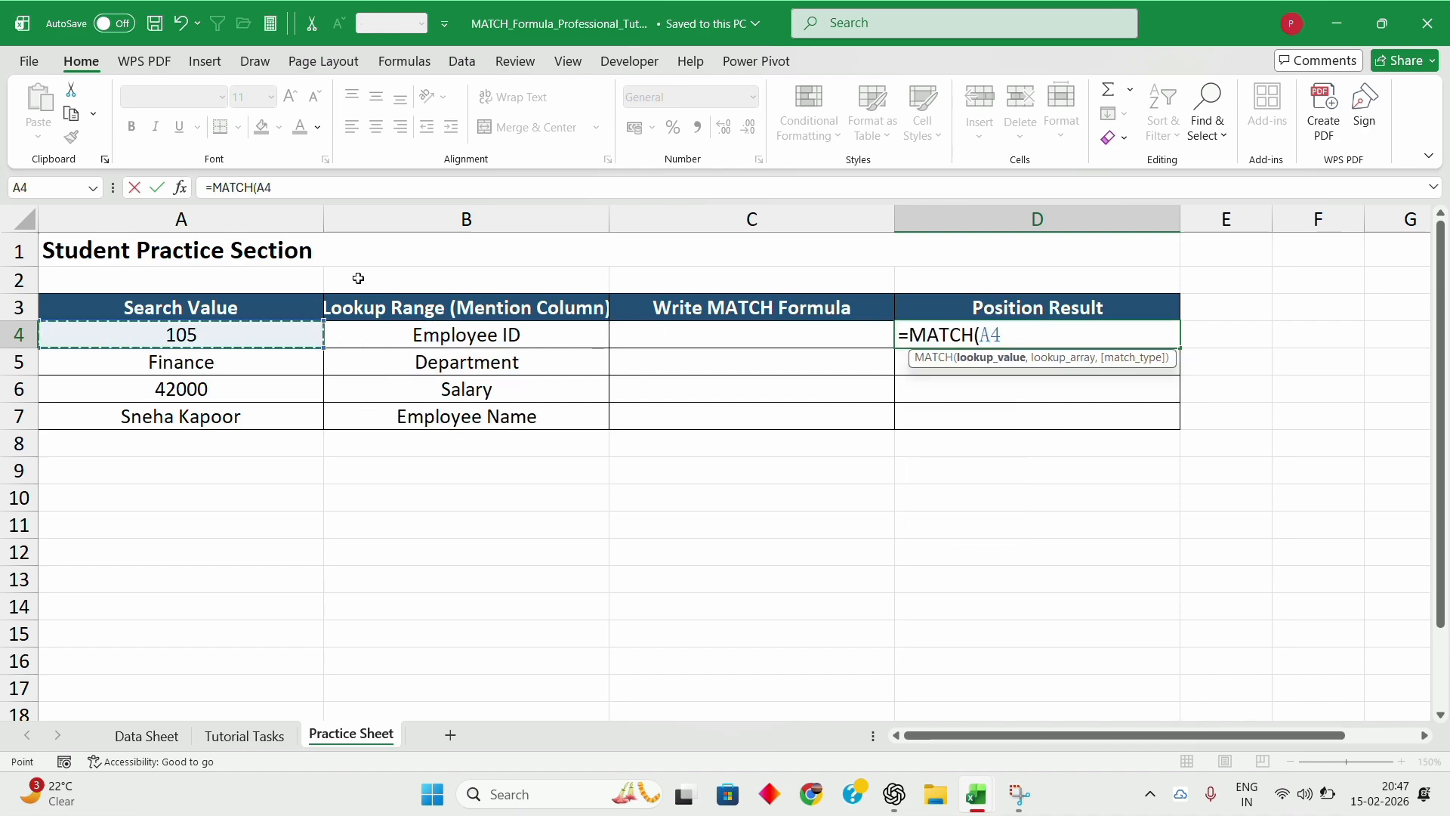
type(",")
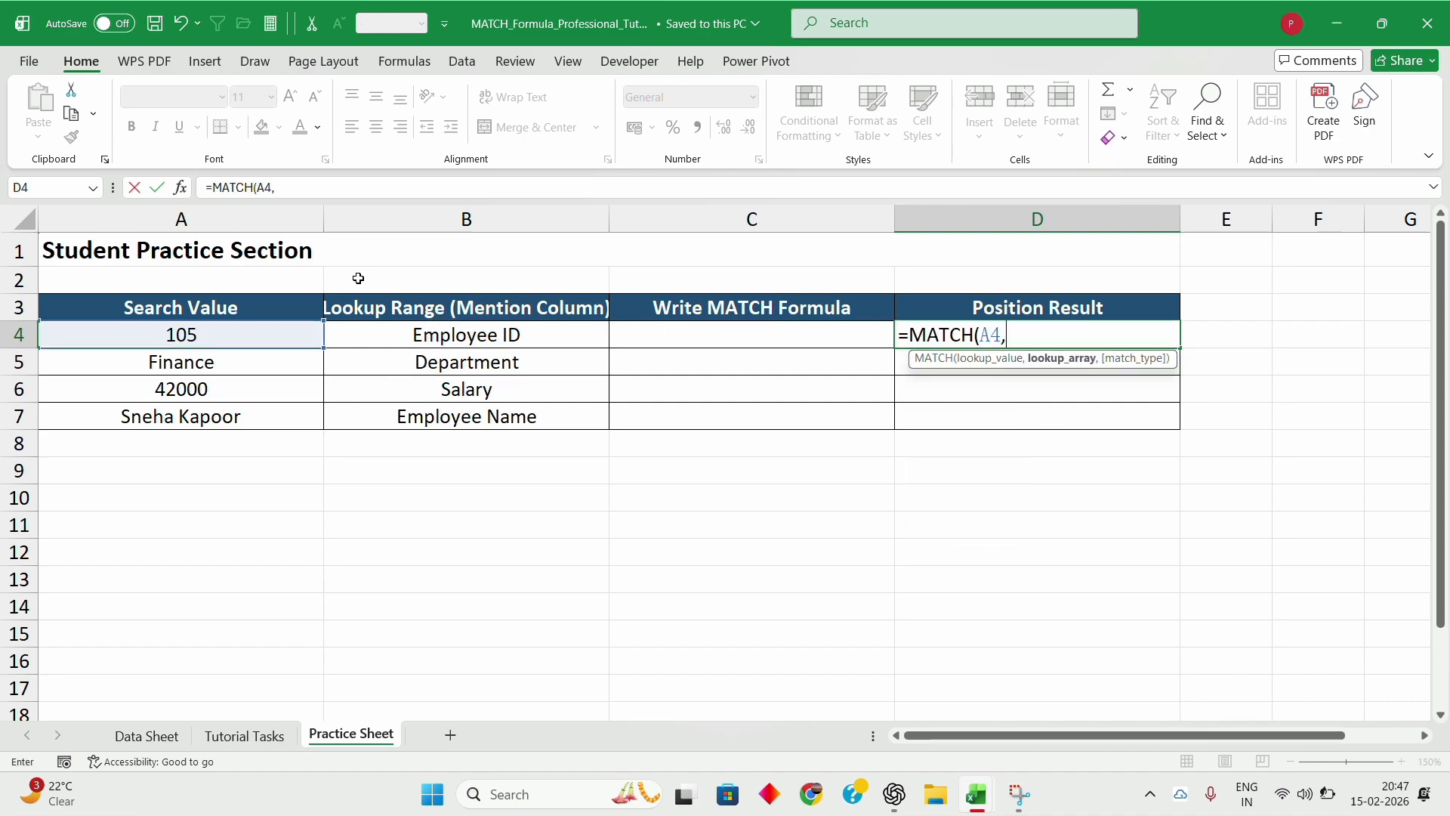
Step: Complete the D4 MATCH formula with the lookup array 'Data Sheet'!A1:A9 and match type 0
key("ctrl+Page_Up")
key("ctrl+Page_Up")
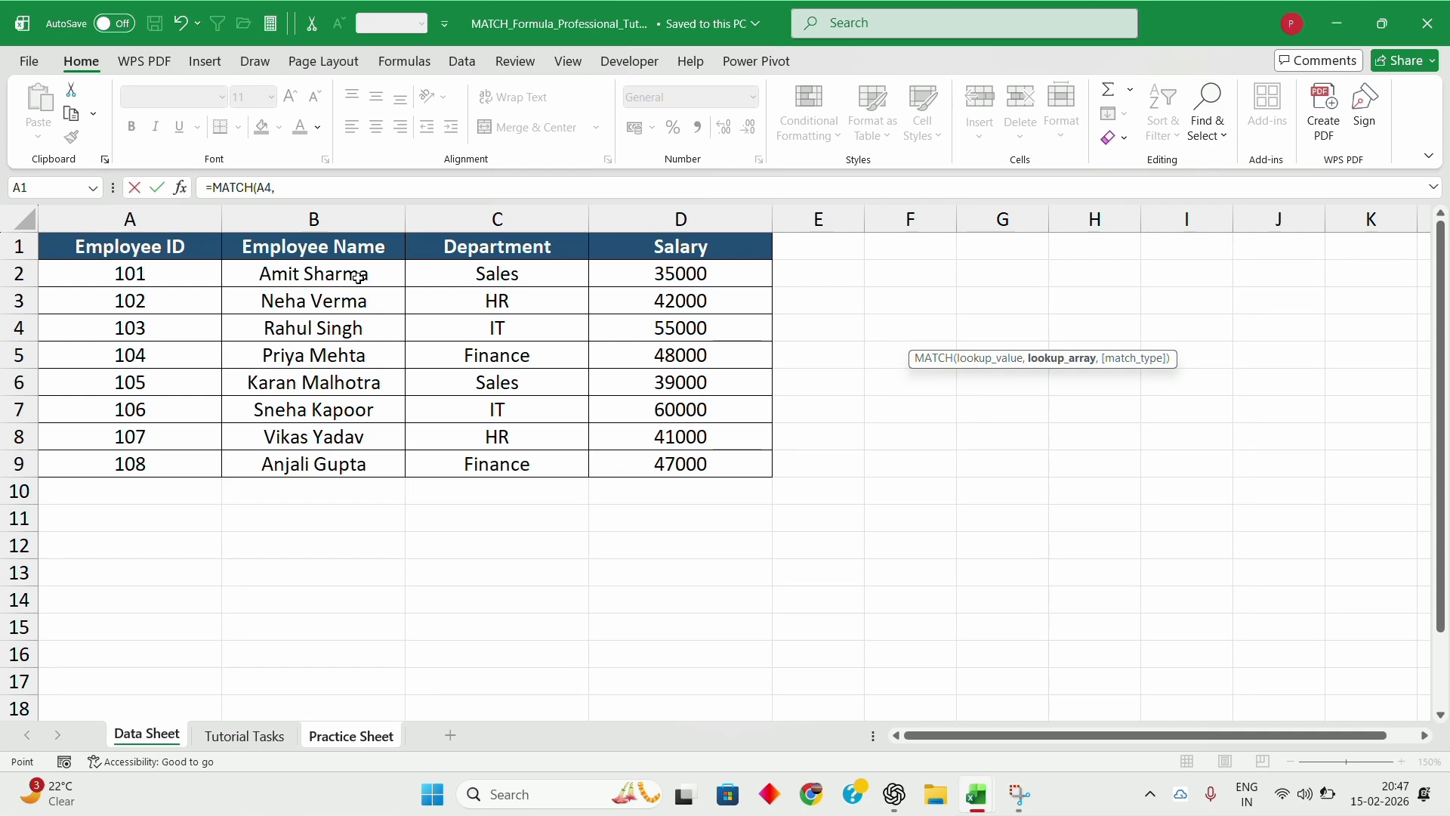
left_click(126, 248)
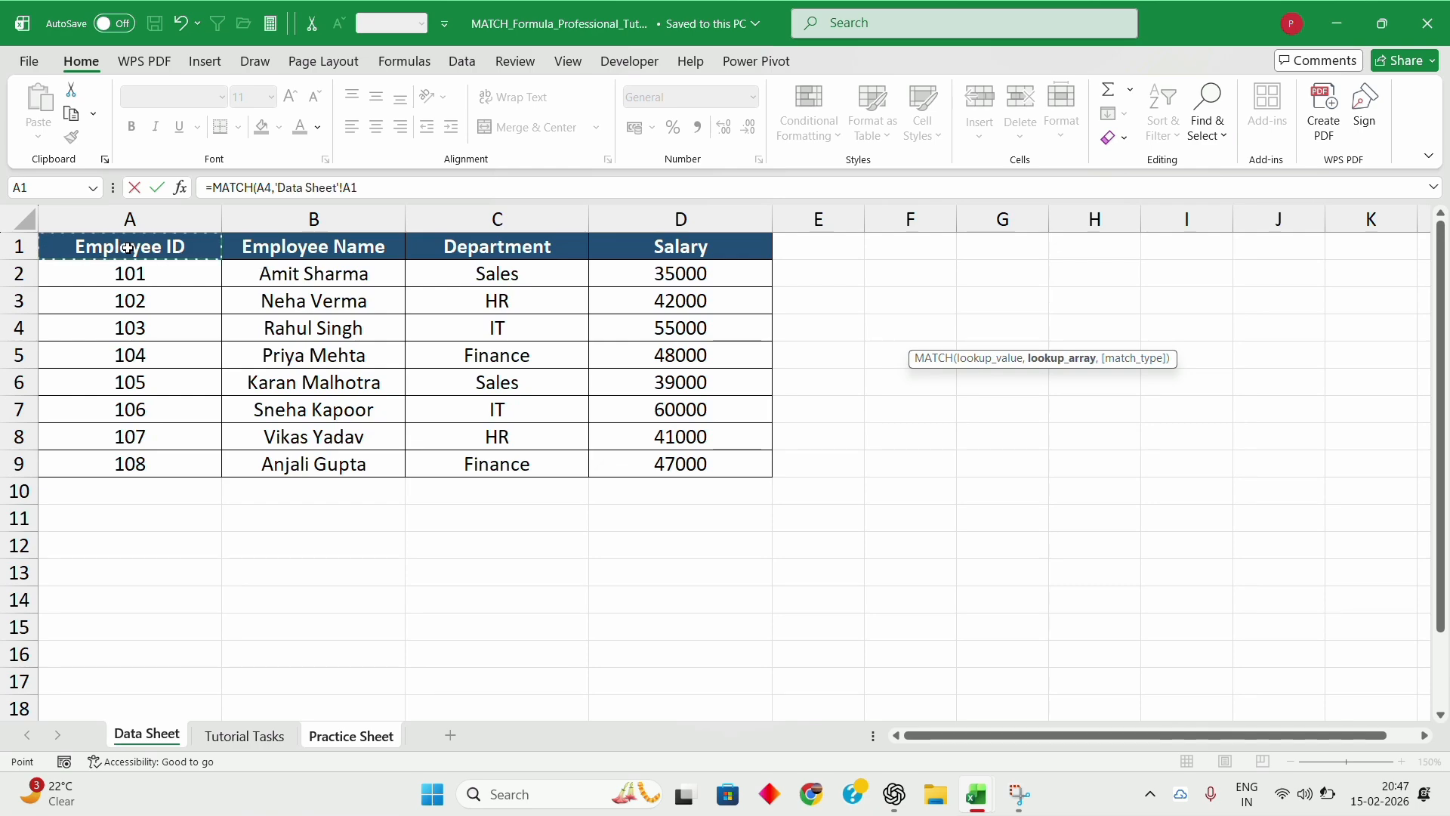
key("ctrl+shift+Down")
type(",")
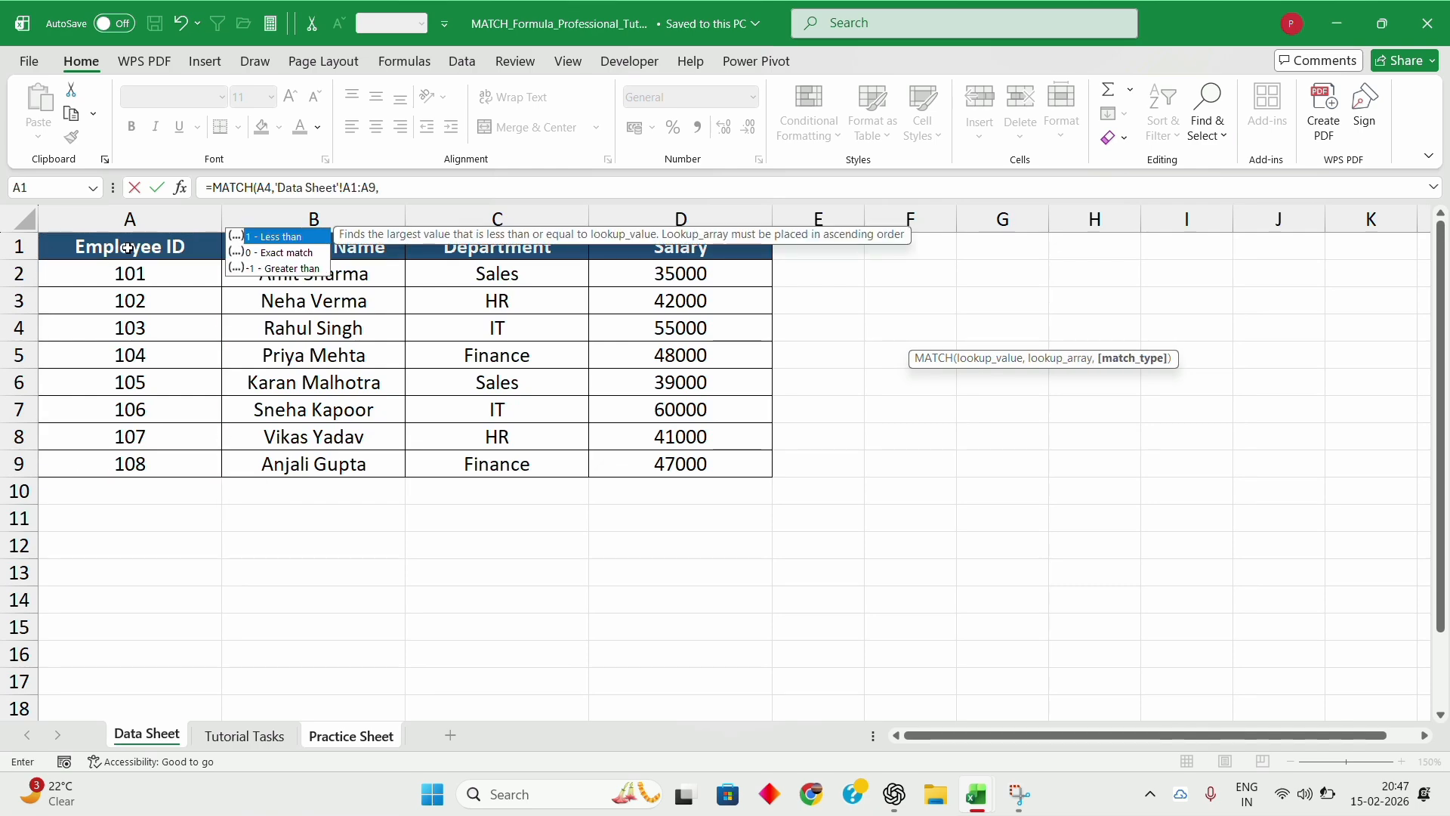
type("0")
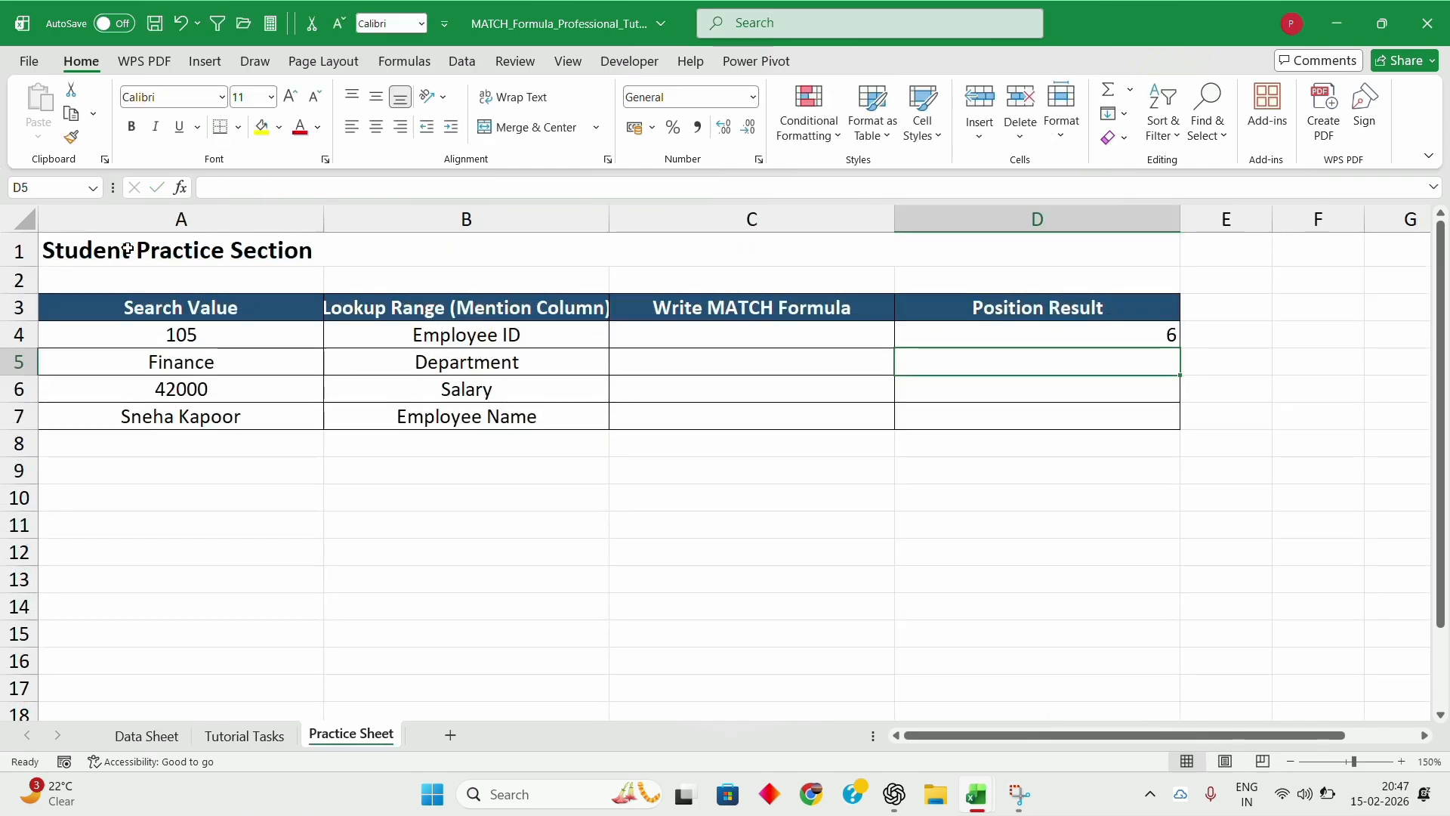
key("Return")
Step: Check the D4 formula's result against the Data Sheet by counting the Employee ID cells from 105 up to the header
key("Up")
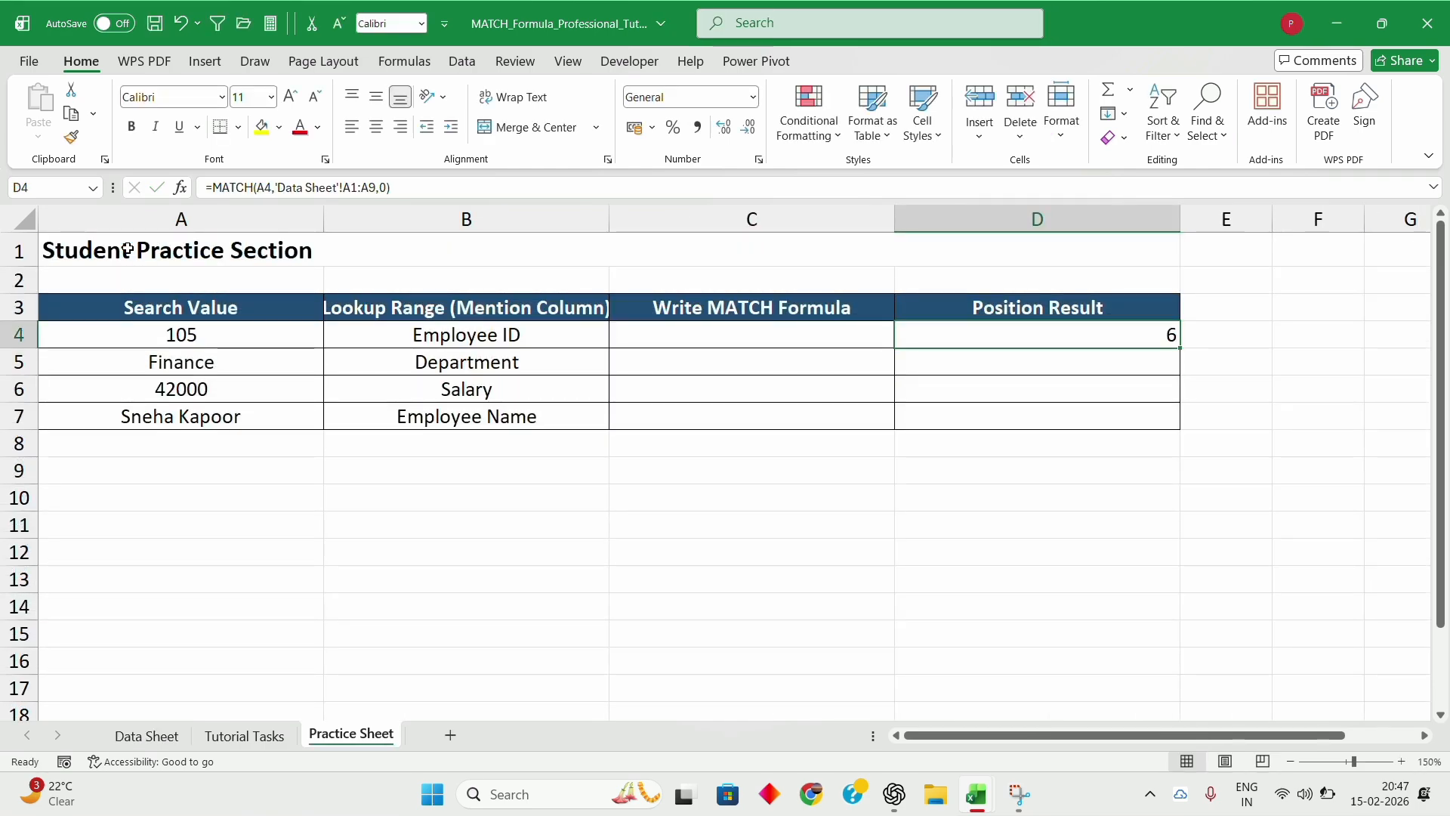
key("ctrl+Page_Up")
key("ctrl+Page_Up")
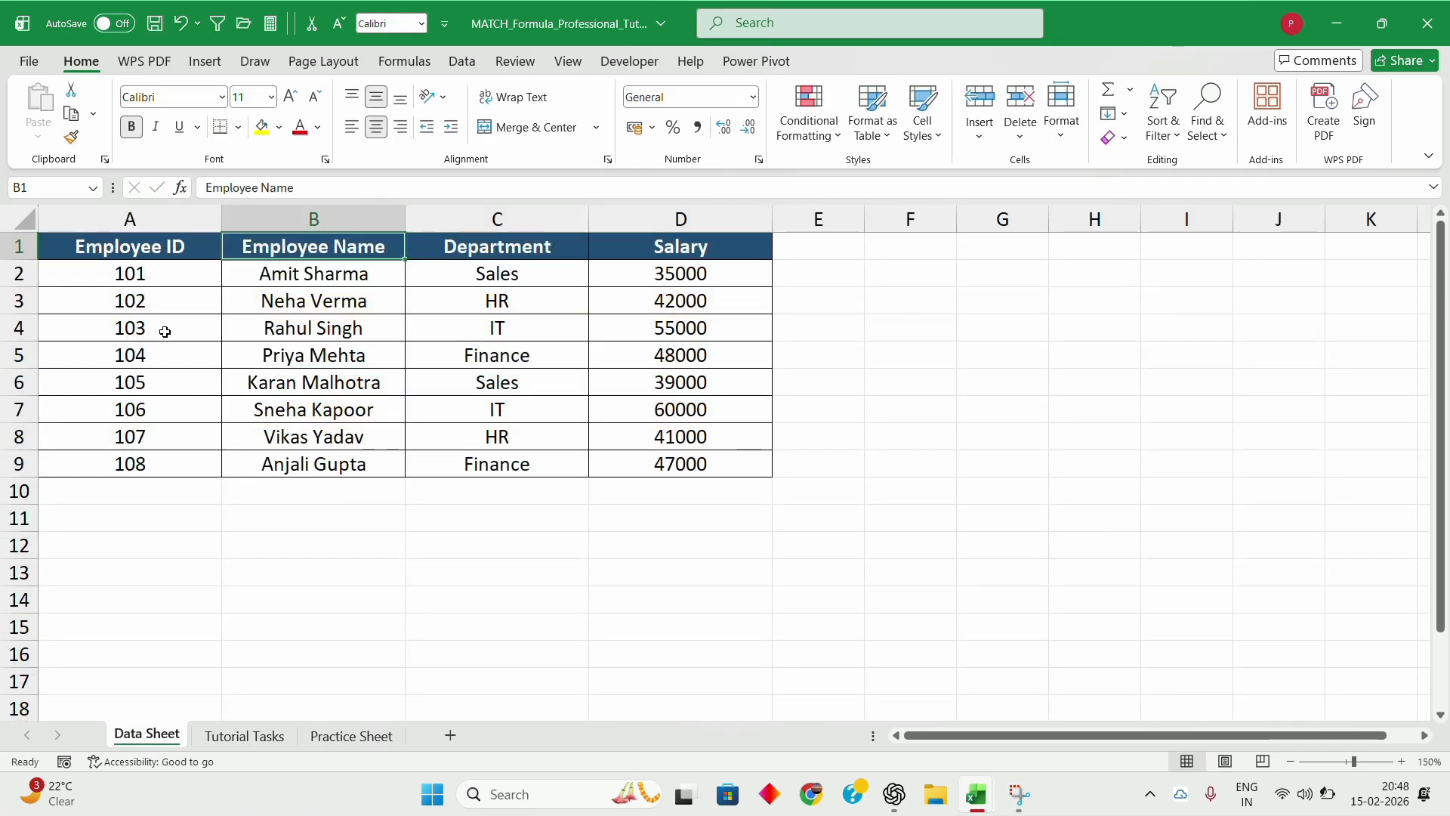
left_click(134, 277)
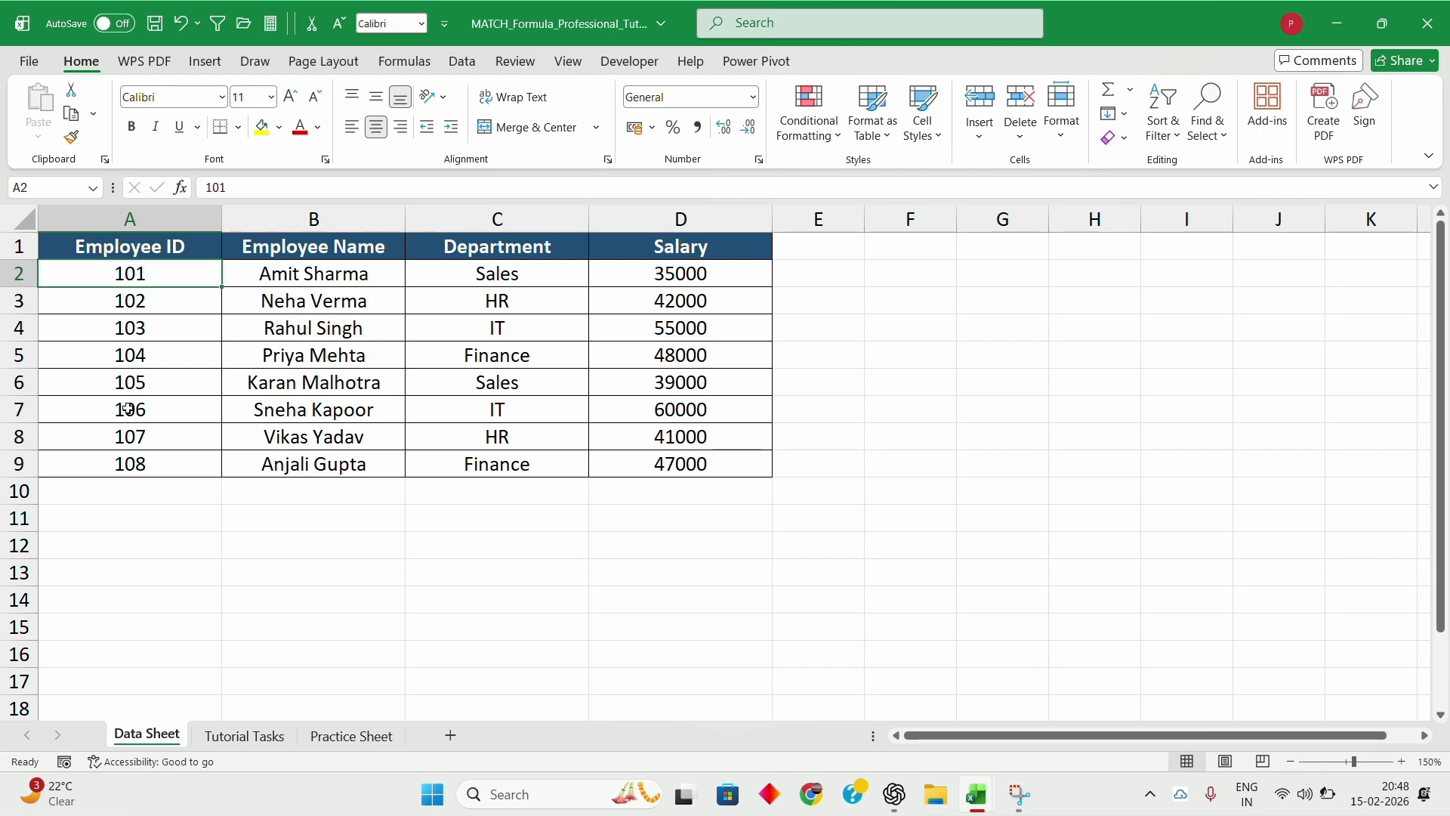
left_click(140, 388)
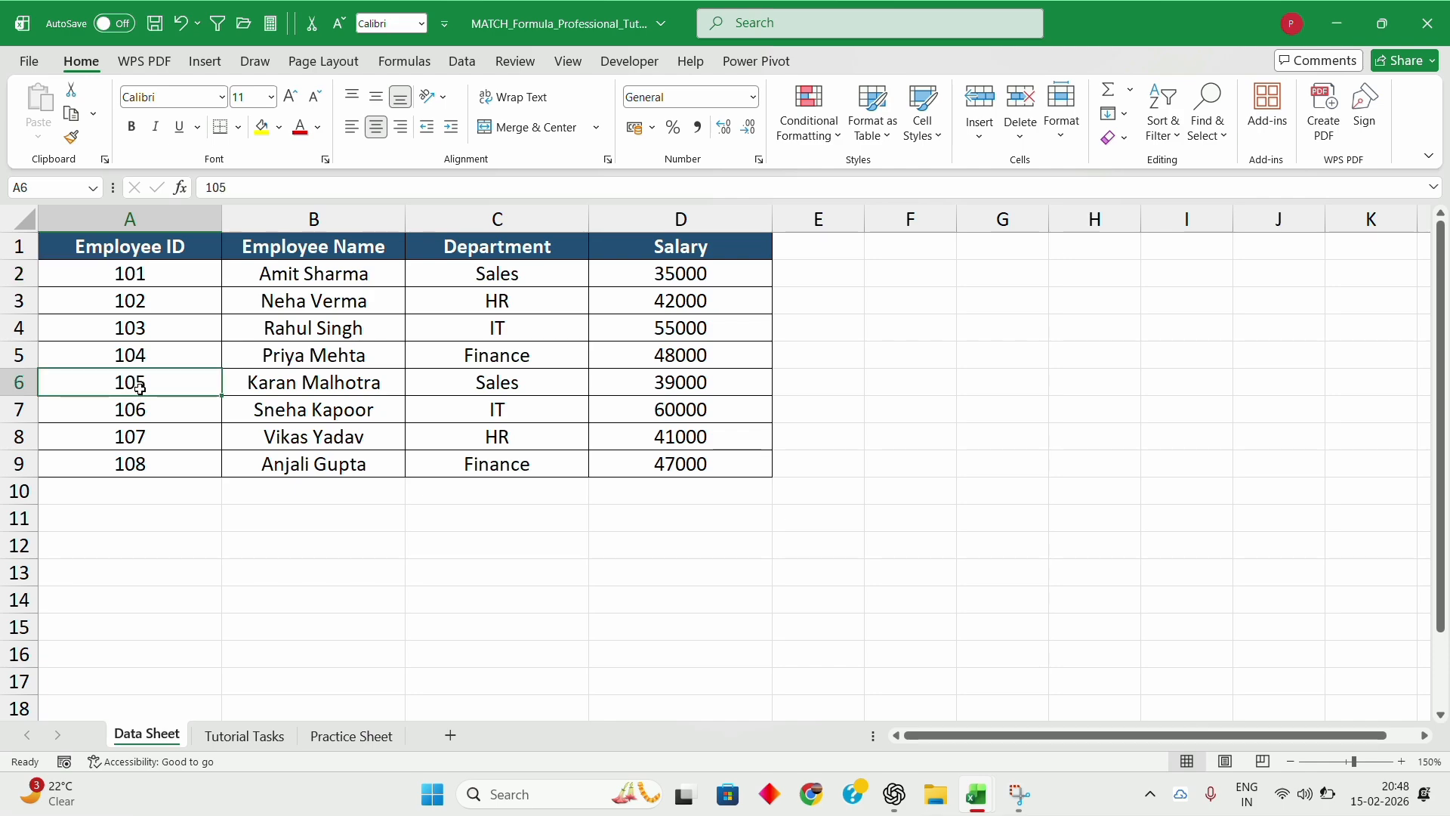
key("shift+Up")
key("shift+Up")
key("shift+Up")
key("shift+Up")
key("shift+Up")
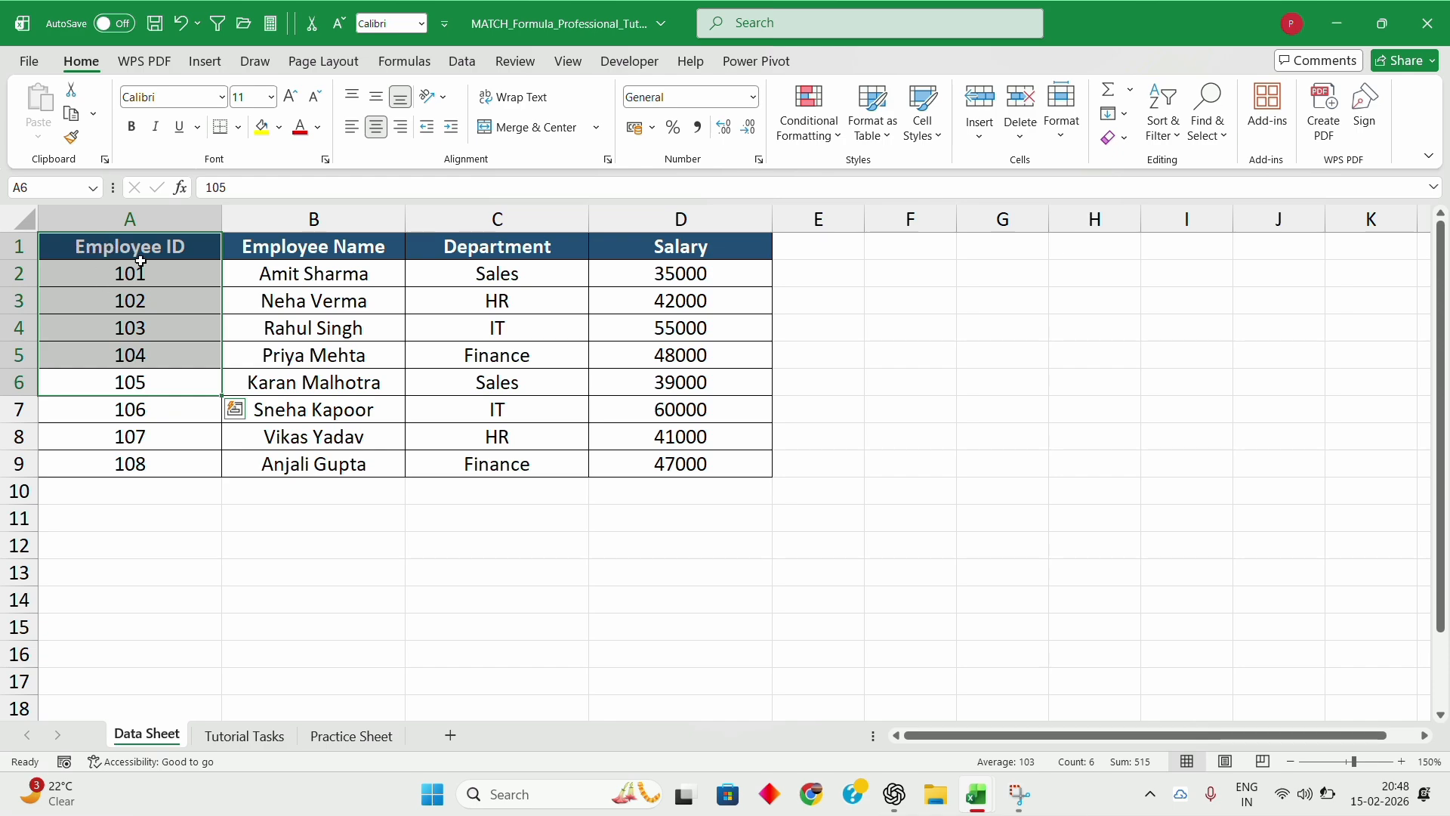
left_click(150, 385)
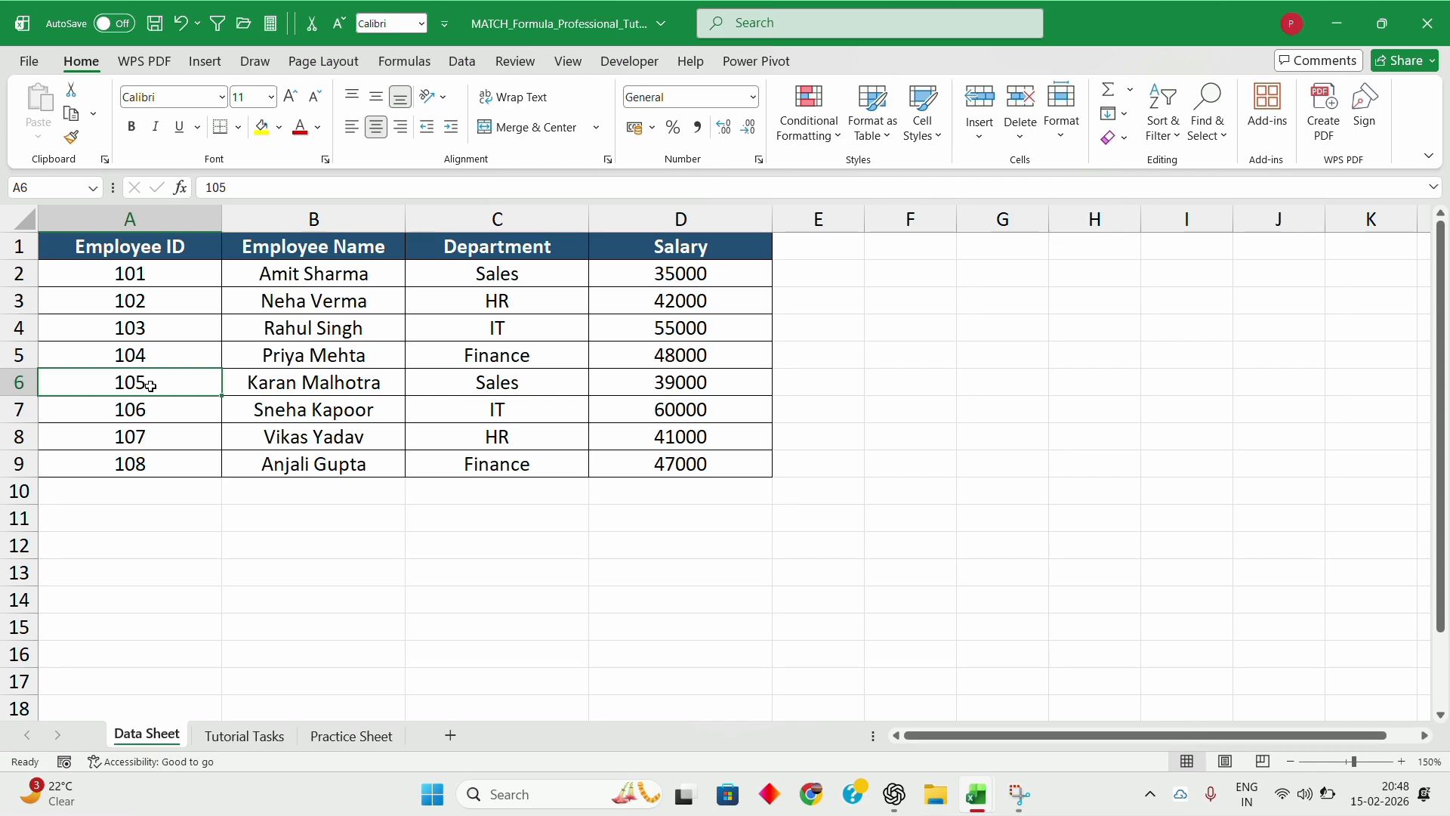
Step: Enter "vlookup" in B9 and "index" in B10 below the practice table on the Practice Sheet
key("ctrl+Page_Down")
key("ctrl+Page_Down")
key("Down")
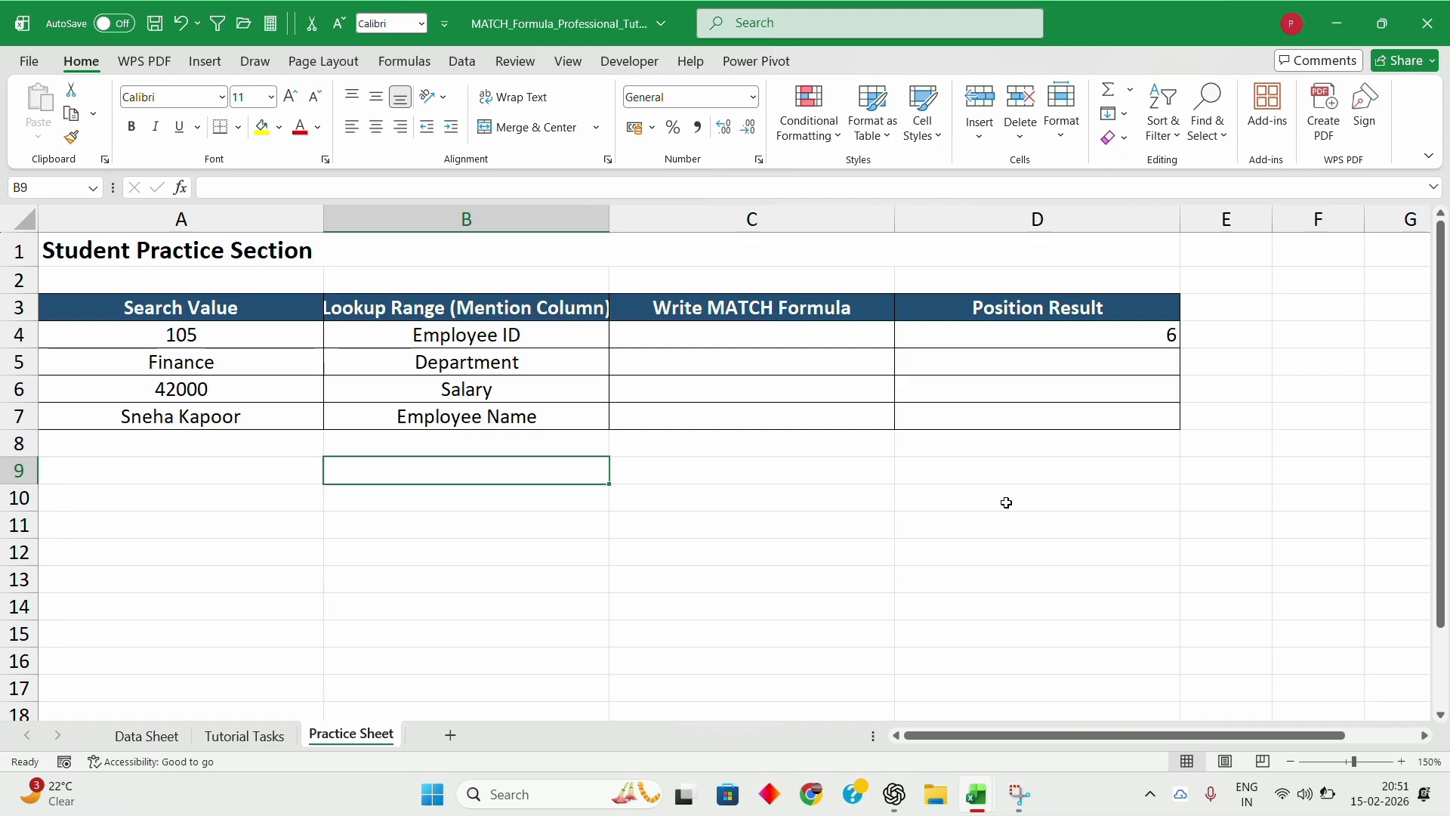
type("vlookup")
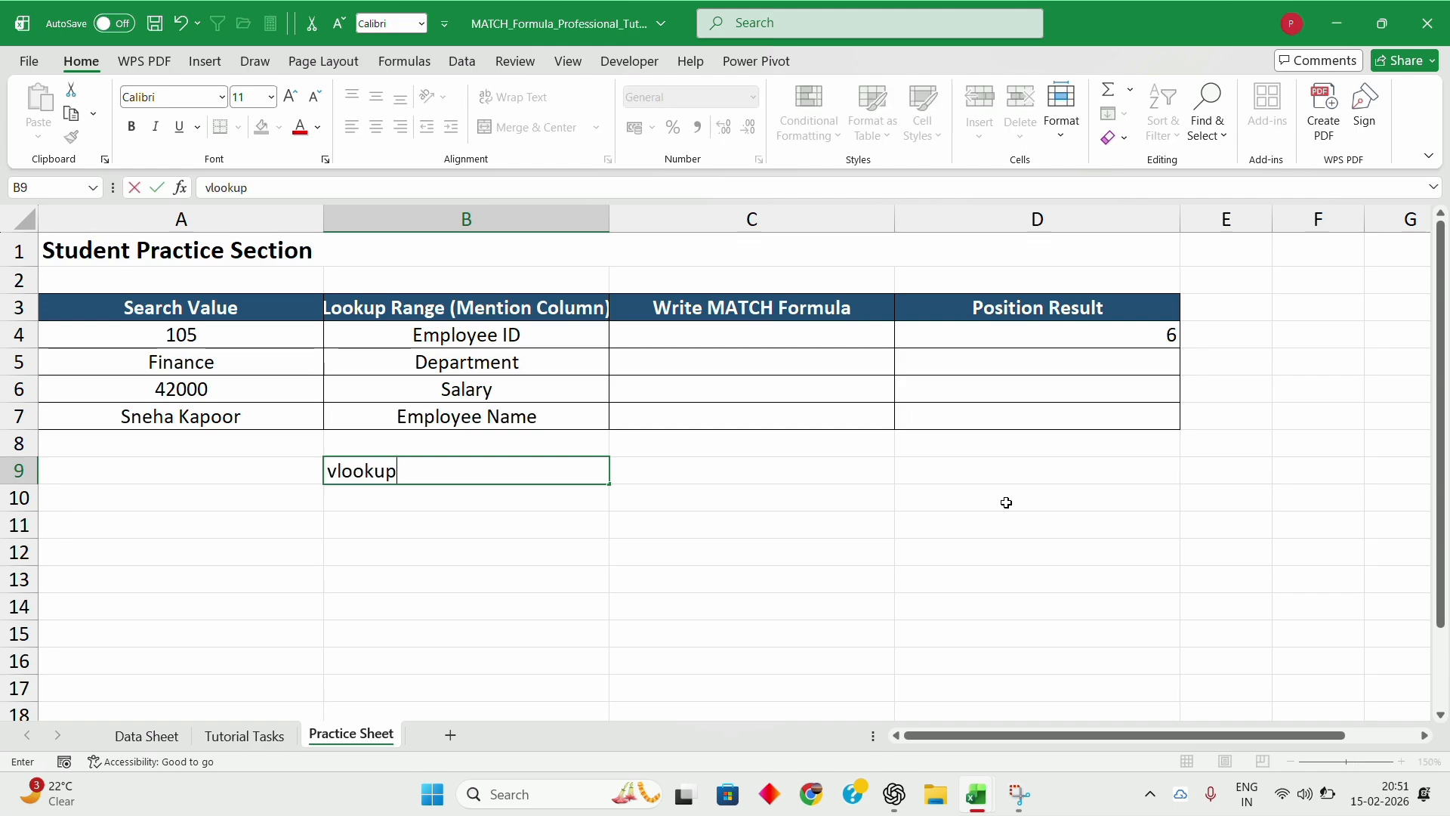
key("Return")
type("index")
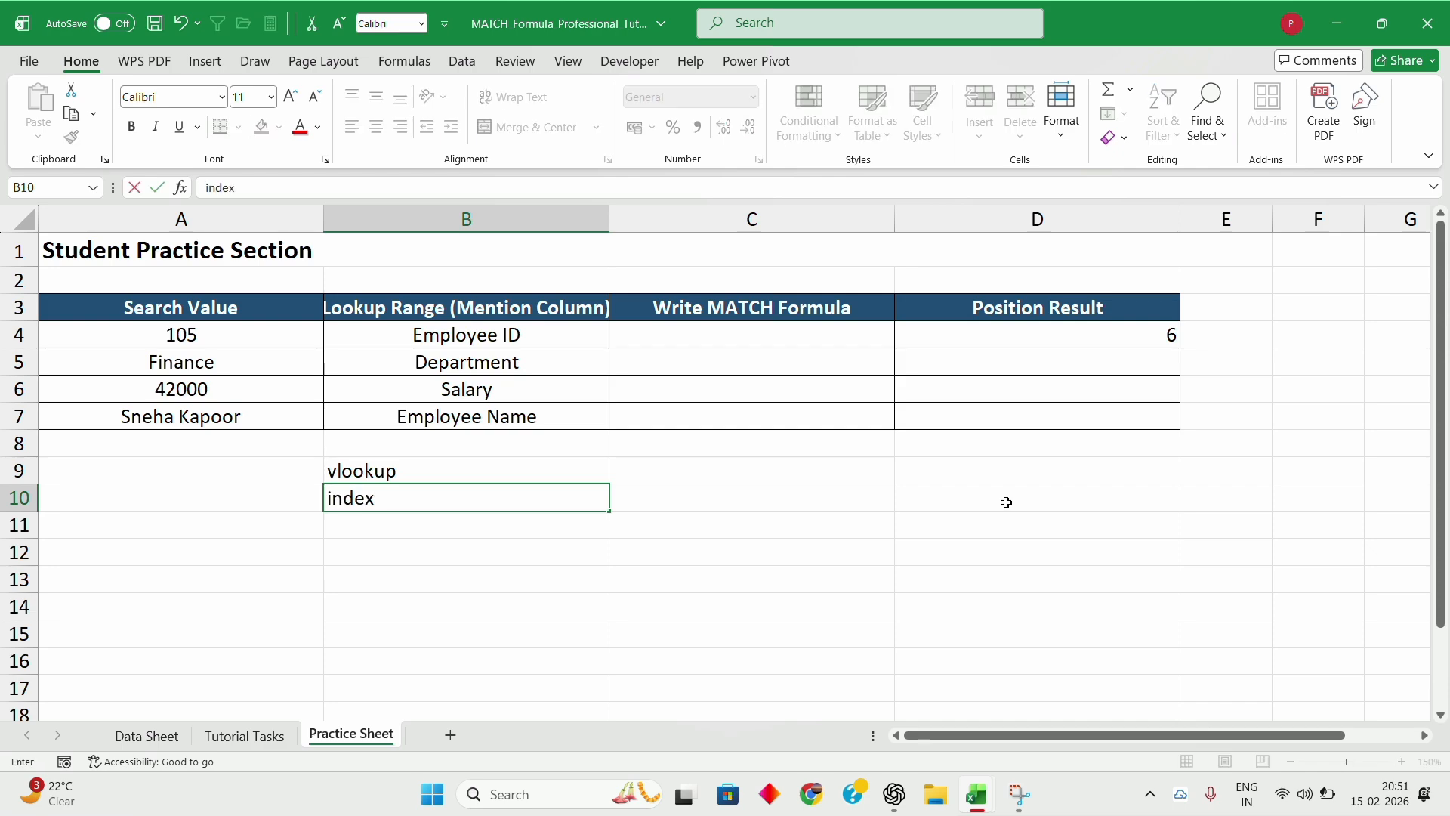
key("Return")
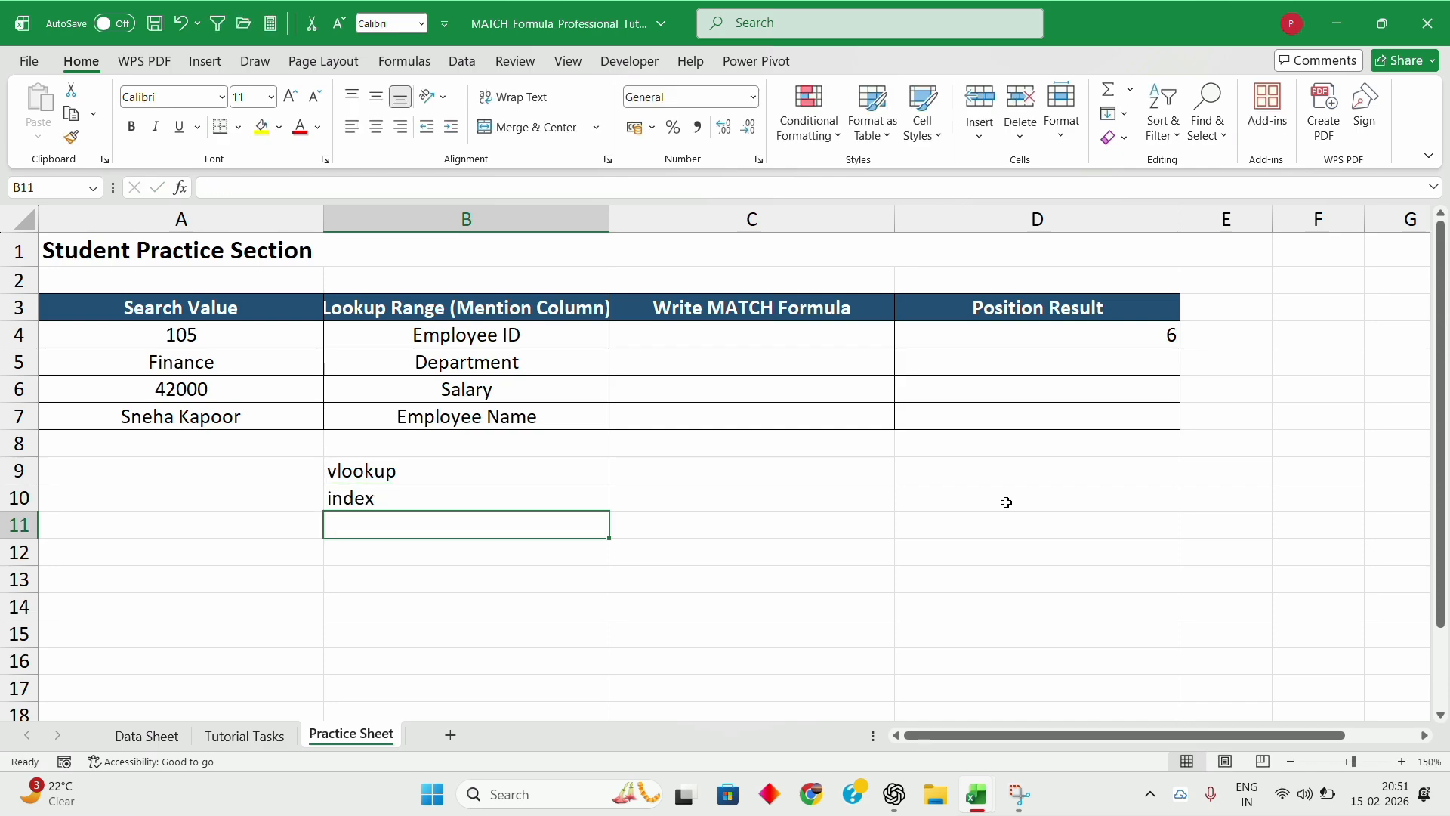